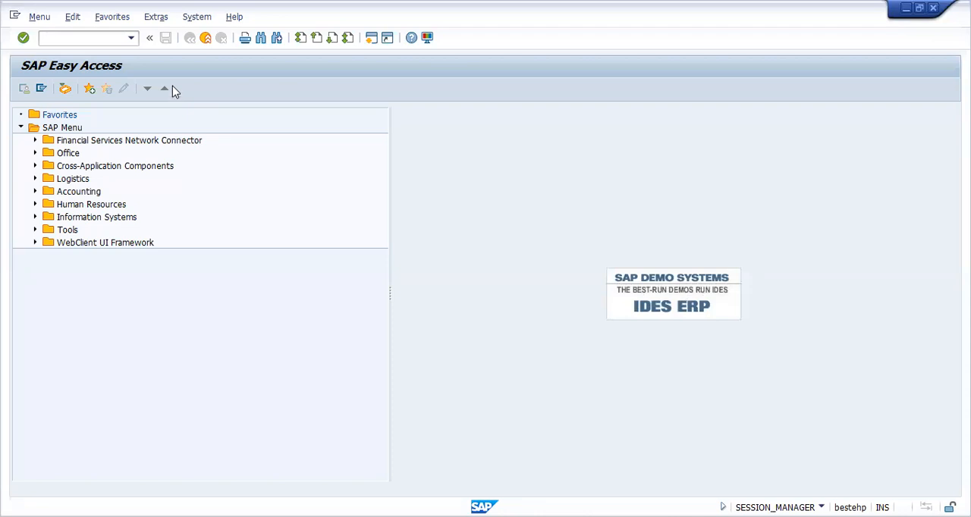
Step: Run transaction spro and display the SAP Reference IMG structure
{"action": "left_click", "coordinate": [130, 38]}
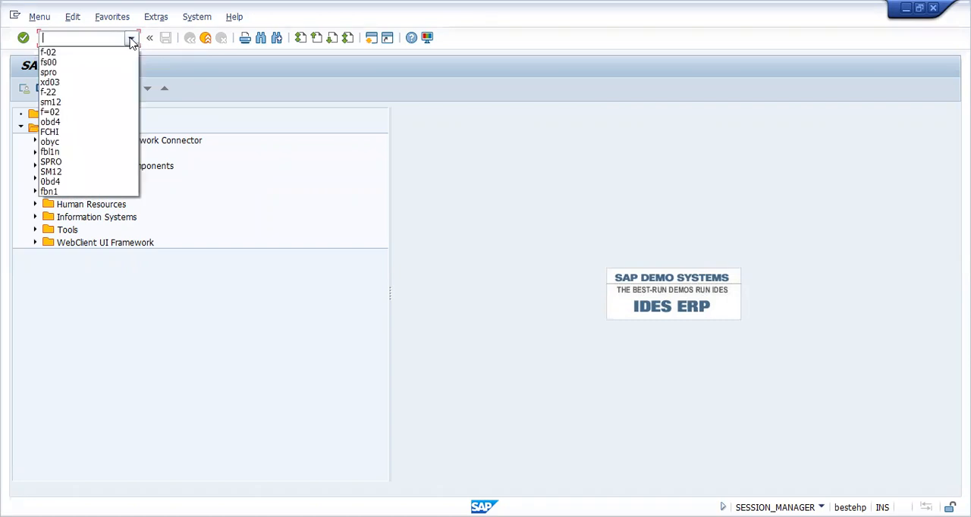
{"action": "left_click", "coordinate": [89, 72]}
{"action": "key", "text": "Return"}
{"action": "left_click", "coordinate": [70, 90]}
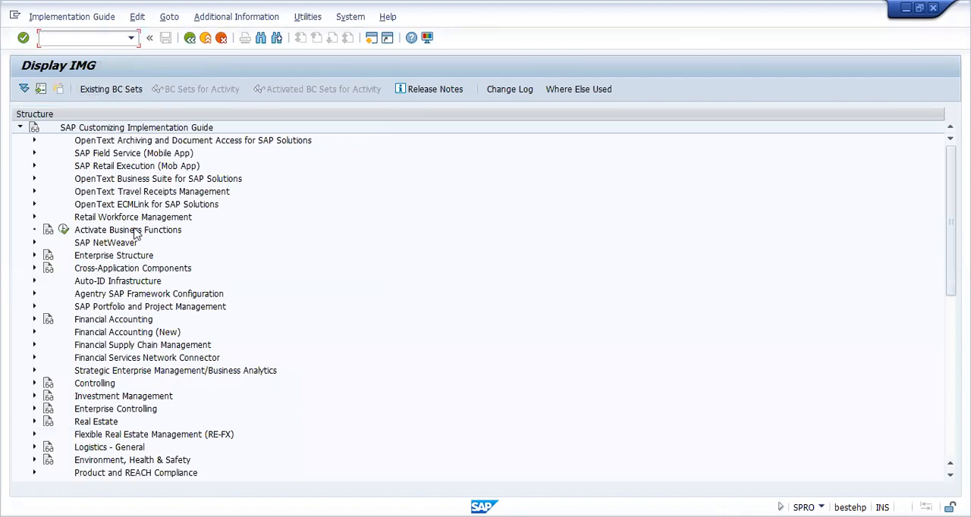
Step: Expand Financial Accounting, Financial Accounting Global Settings, Tax on Sales/Purchases and Basic Settings in the implementation guide
{"action": "left_click", "coordinate": [33, 320]}
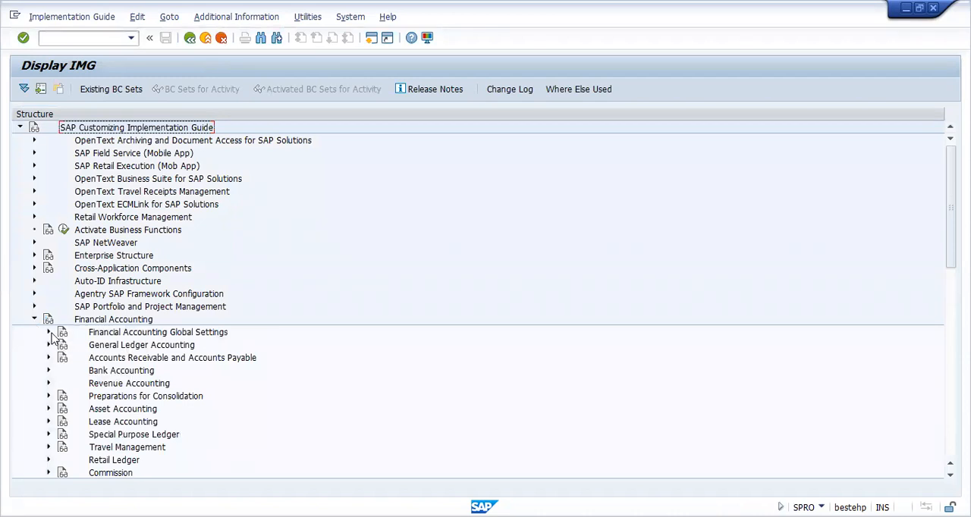
{"action": "left_click", "coordinate": [48, 333]}
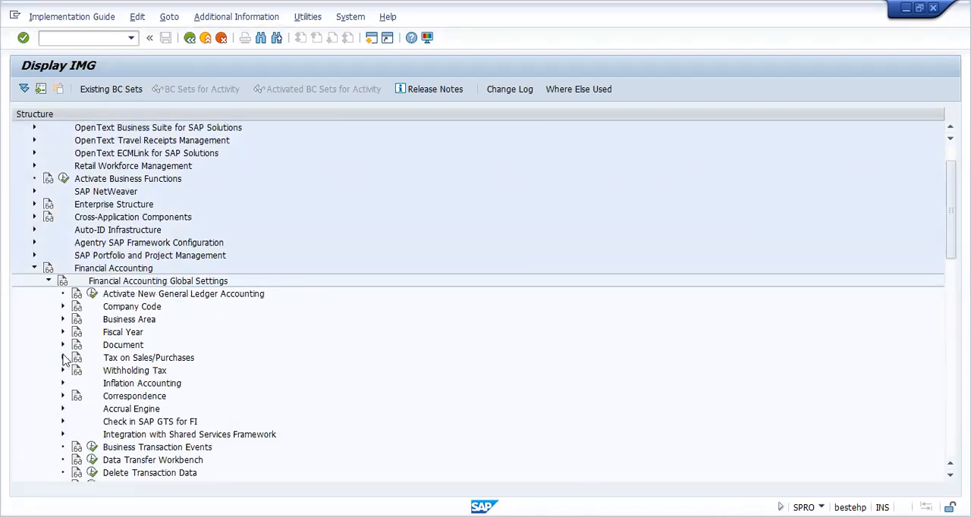
{"action": "left_click", "coordinate": [63, 358]}
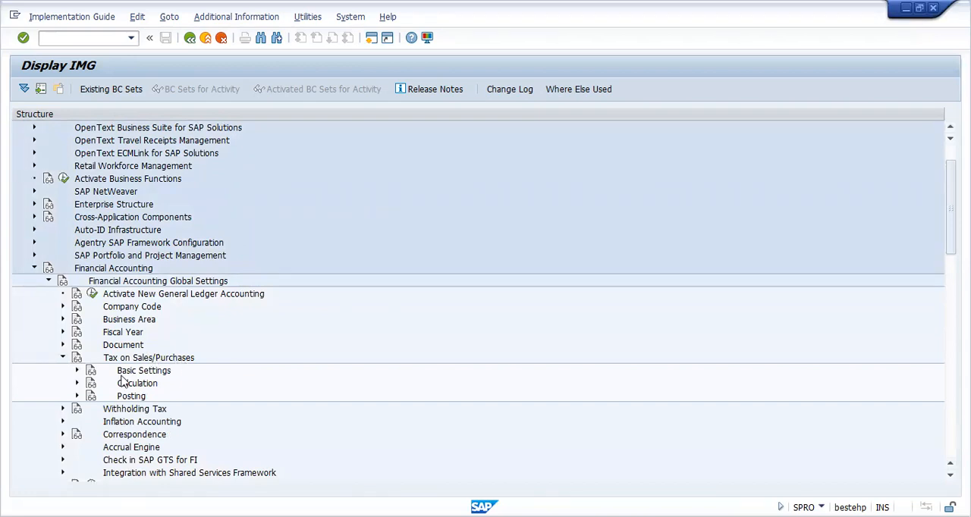
{"action": "left_click", "coordinate": [76, 374]}
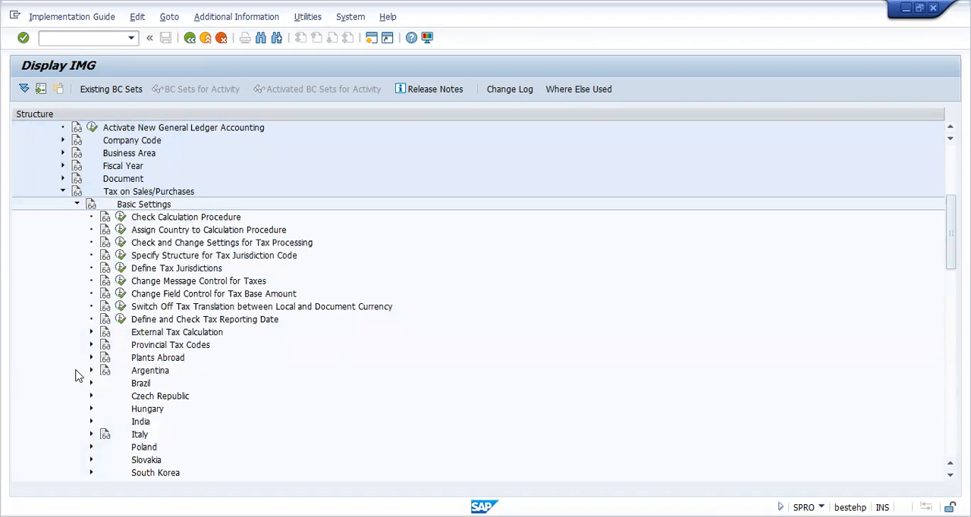
Step: Execute Check Calculation Procedure and choose the Define Procedures activity
{"action": "left_click", "coordinate": [185, 219]}
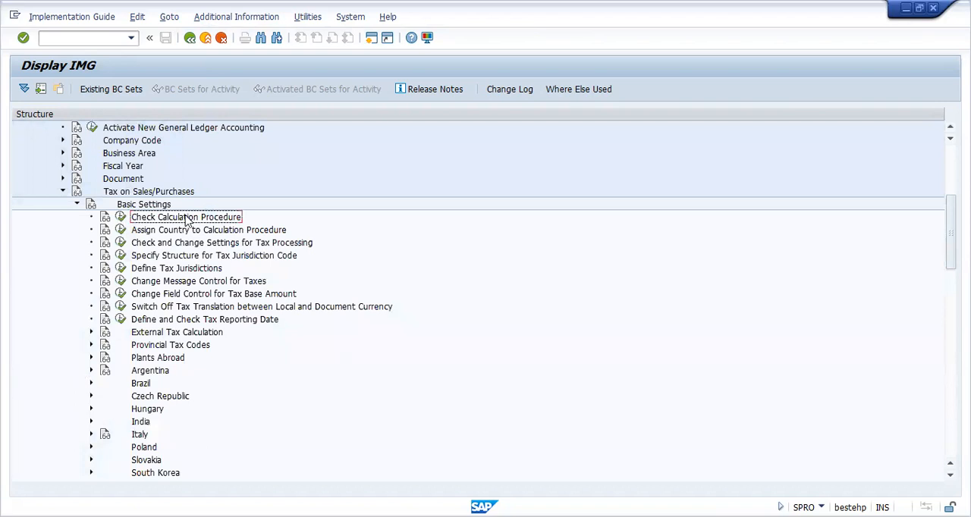
{"action": "left_click", "coordinate": [121, 220]}
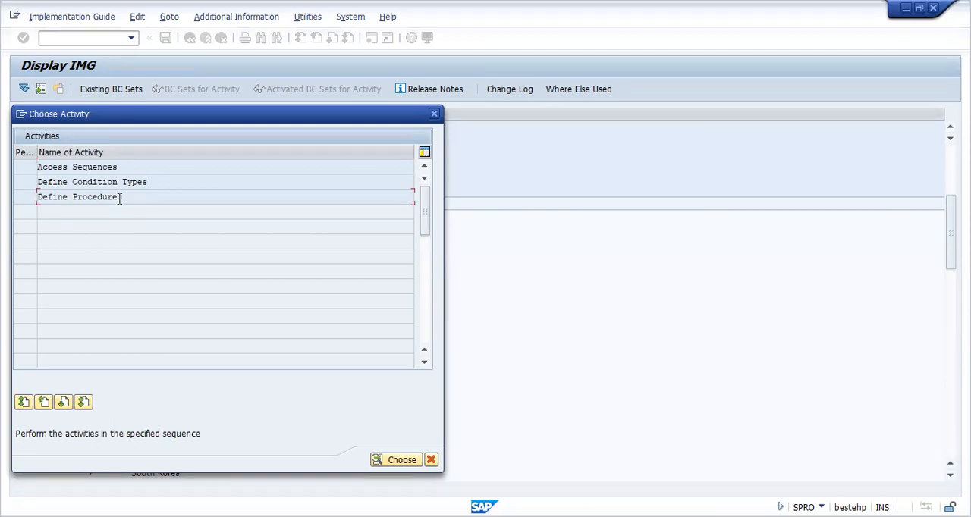
{"action": "double_click", "coordinate": [114, 200]}
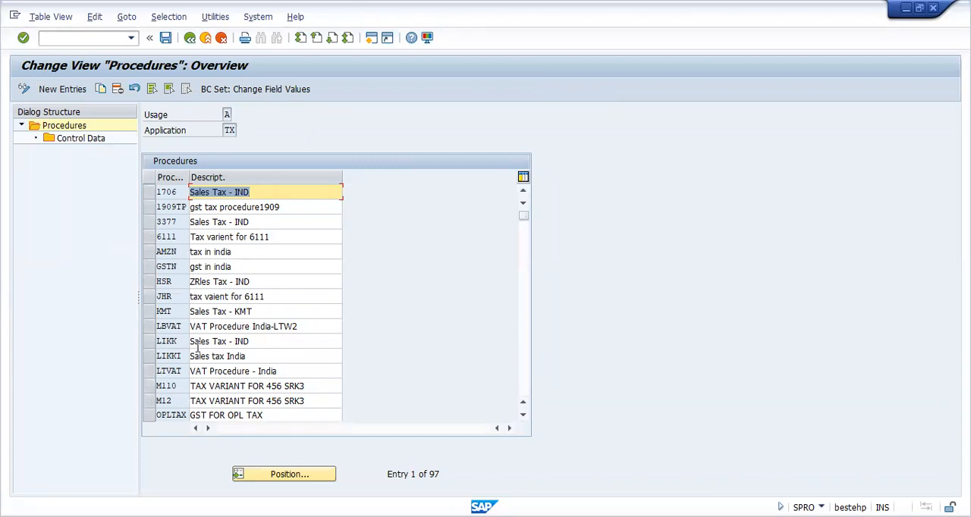
Step: Create a new procedure TAXINT described as TAX PROCEDURE FOR INDIA and save it in the proposed customizing request
{"action": "left_click_drag", "start_coordinate": [525, 417], "coordinate": [525, 417]}
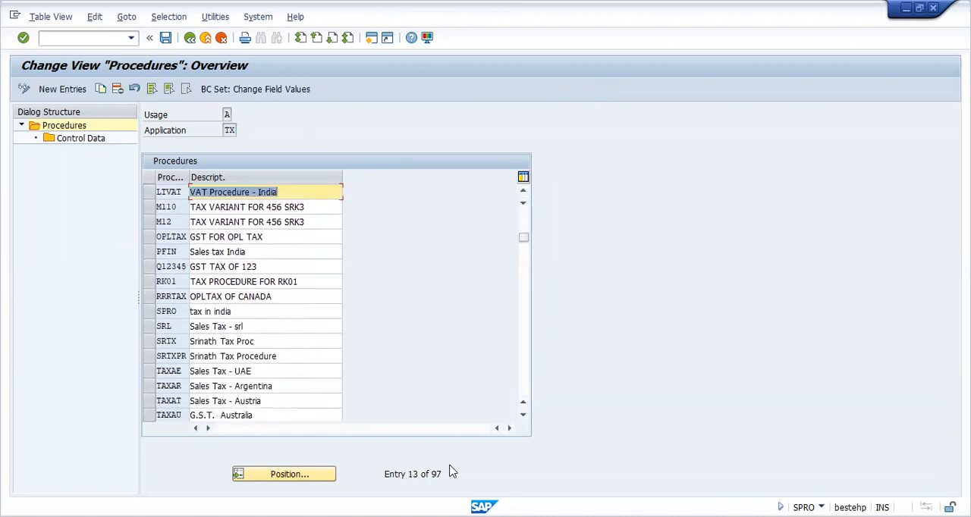
{"action": "left_click", "coordinate": [523, 416]}
{"action": "left_click_drag", "start_coordinate": [525, 417], "coordinate": [524, 417]}
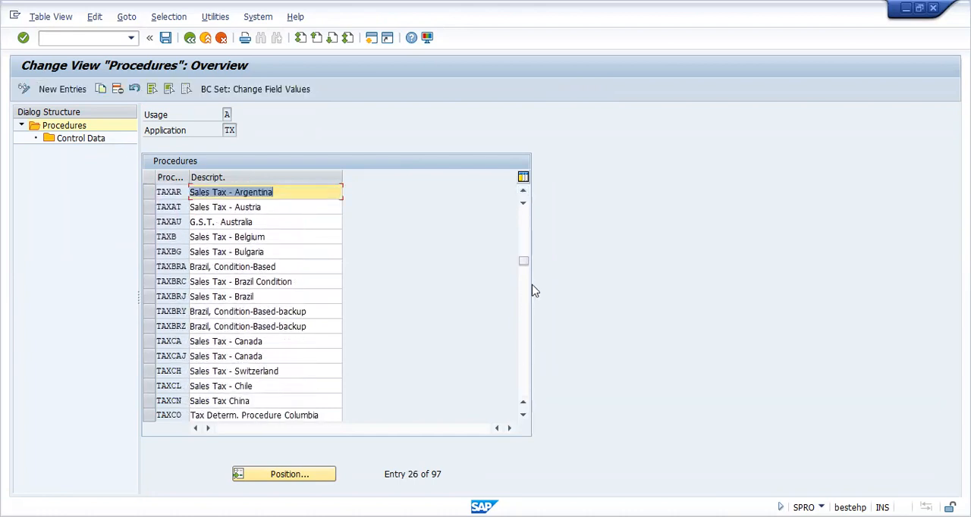
{"action": "left_click_drag", "start_coordinate": [526, 264], "coordinate": [531, 220]}
{"action": "left_click", "coordinate": [61, 89]}
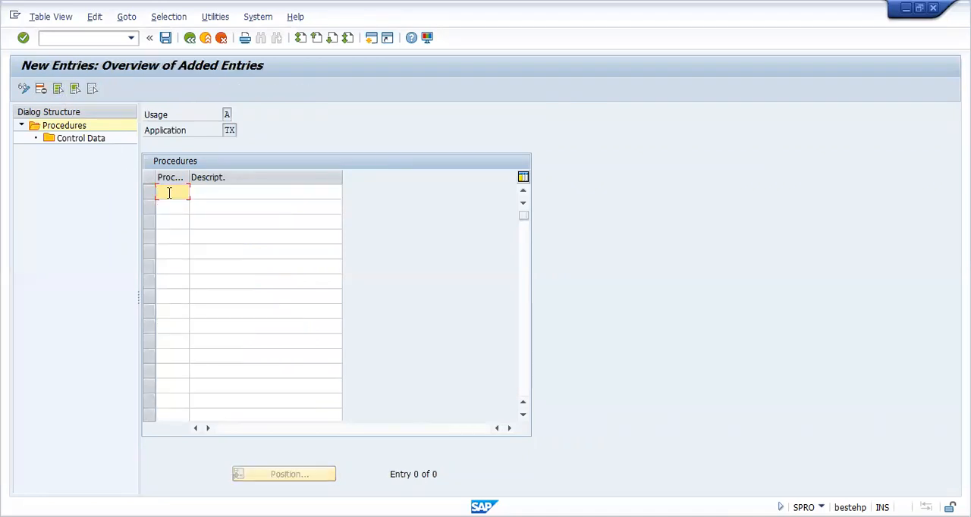
{"action": "type", "text": "TAX"}
{"action": "left_click", "coordinate": [166, 206]}
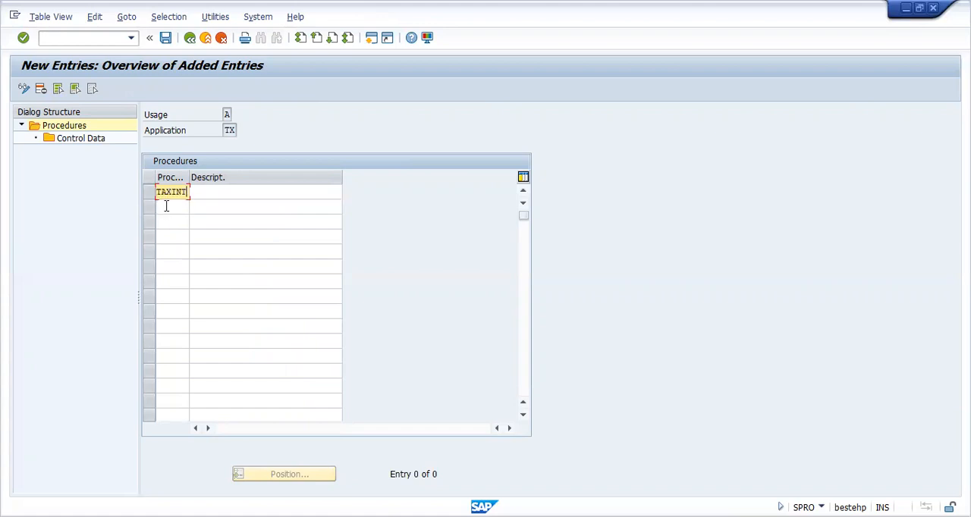
{"action": "left_click", "coordinate": [204, 190]}
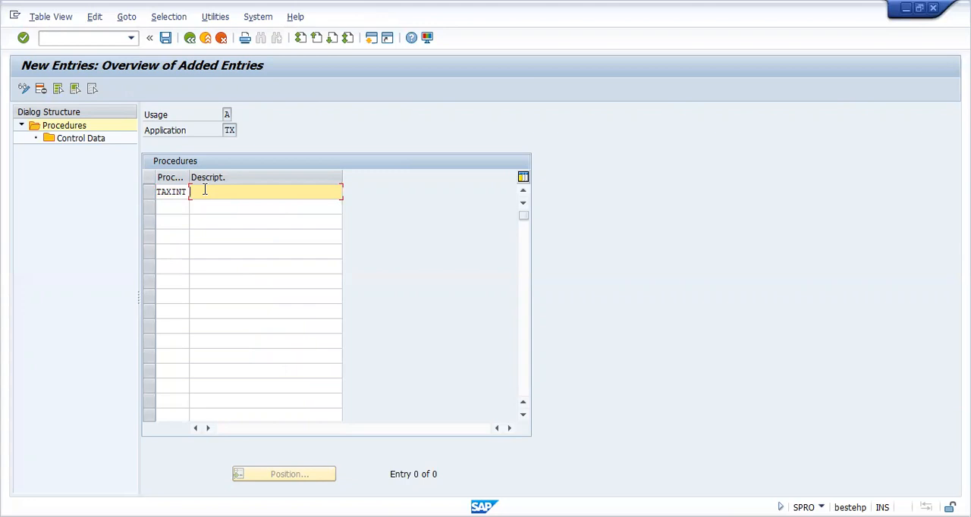
{"action": "left_click", "coordinate": [211, 205]}
{"action": "left_click", "coordinate": [167, 38]}
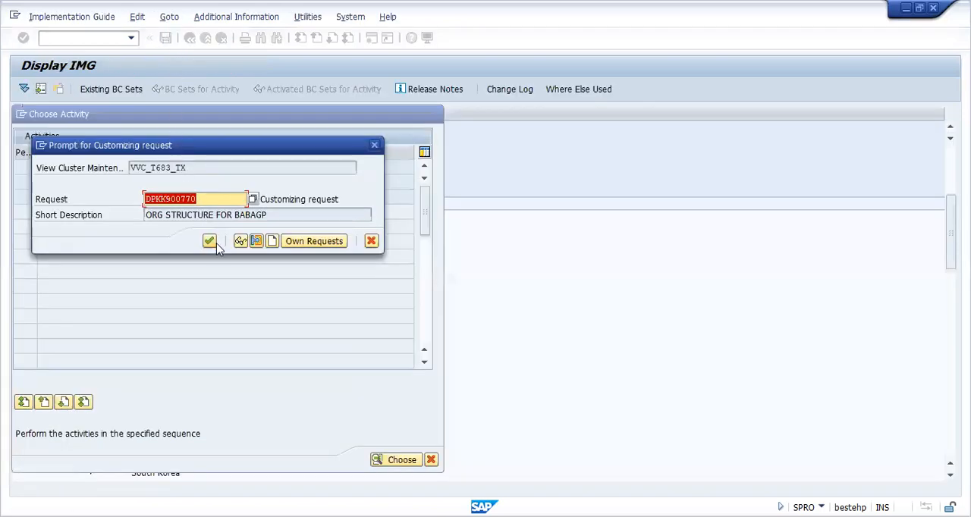
{"action": "left_click", "coordinate": [212, 242]}
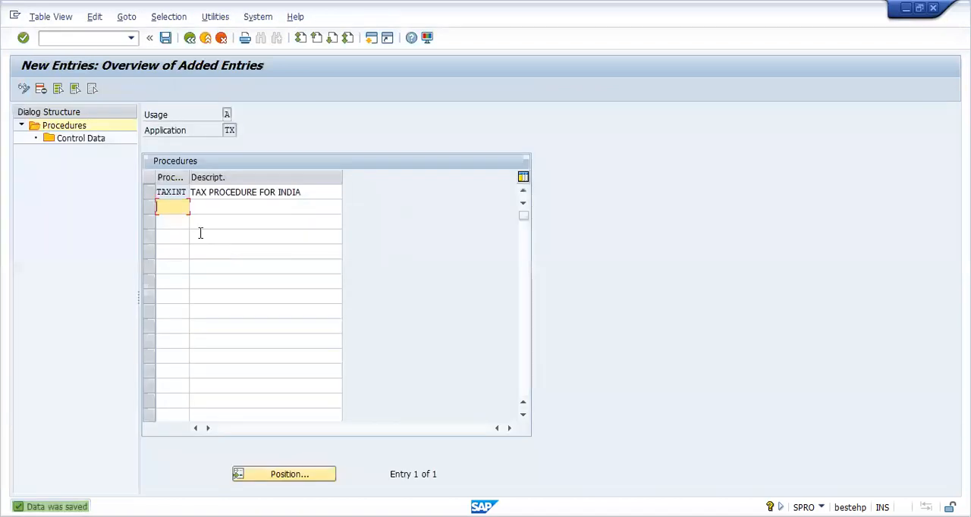
Step: Select procedure TAXINT, display its Control Data and start new entries there
{"action": "left_click", "coordinate": [164, 190]}
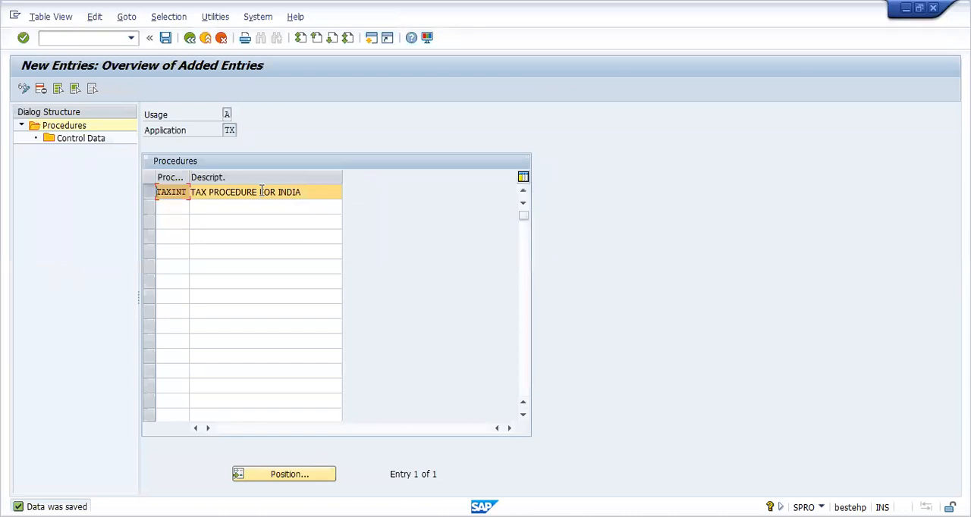
{"action": "left_click", "coordinate": [151, 197]}
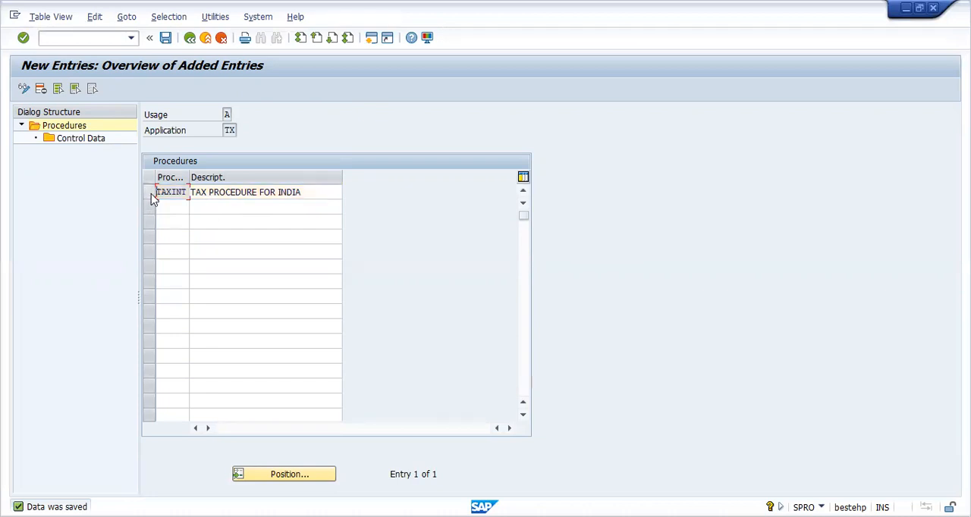
{"action": "left_click", "coordinate": [152, 197]}
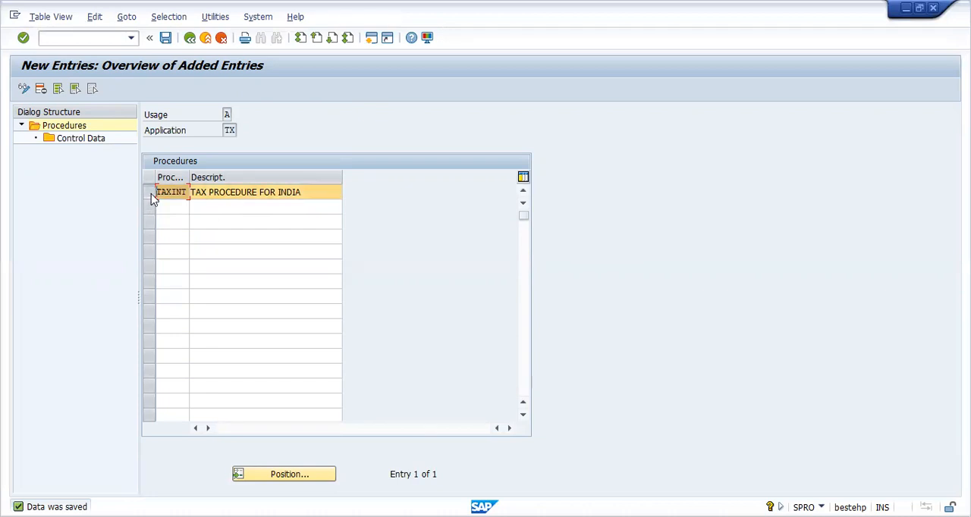
{"action": "double_click", "coordinate": [80, 138]}
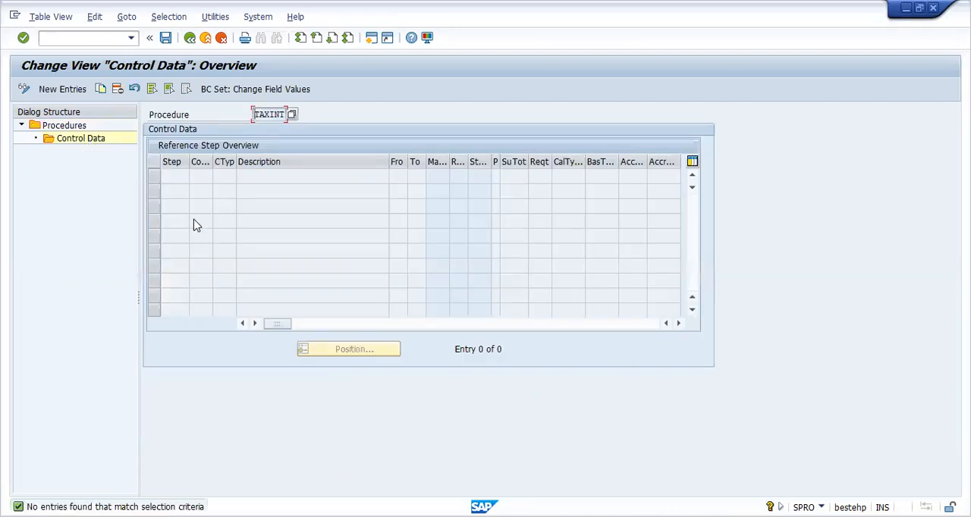
{"action": "left_click", "coordinate": [76, 90]}
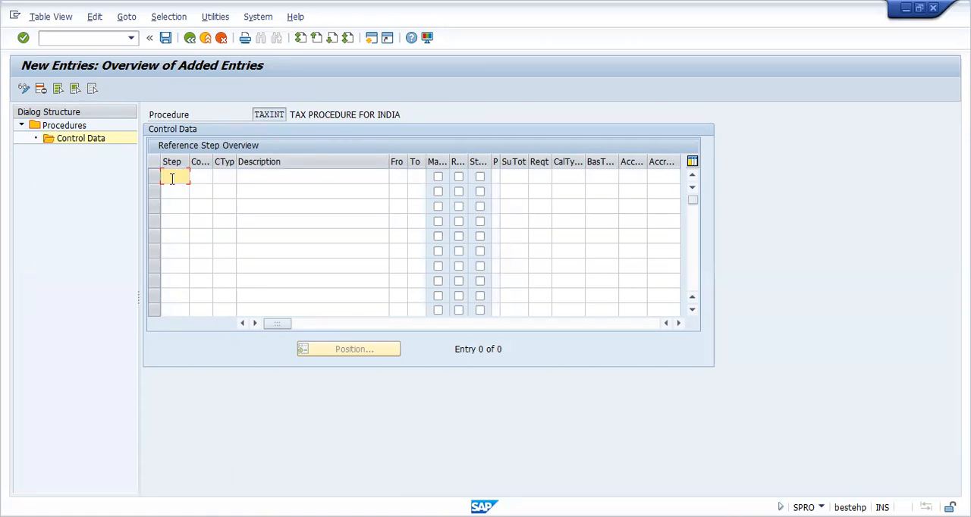
Step: Enter control data step 10 with condition type BASB and step 20 with condition type MWVS
{"action": "type", "text": "10"}
{"action": "left_click", "coordinate": [223, 177]}
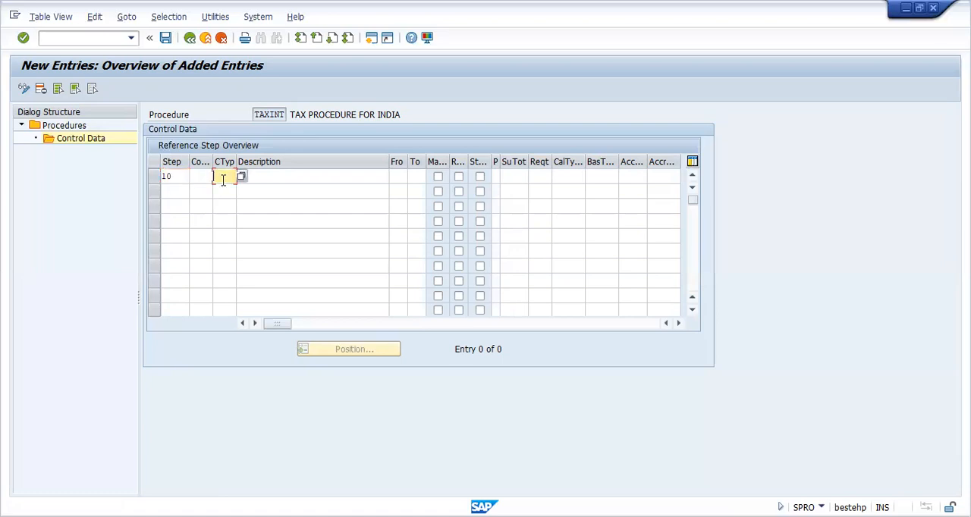
{"action": "left_click", "coordinate": [223, 179]}
{"action": "left_click", "coordinate": [221, 213]}
{"action": "left_click", "coordinate": [170, 191]}
{"action": "type", "text": "20"}
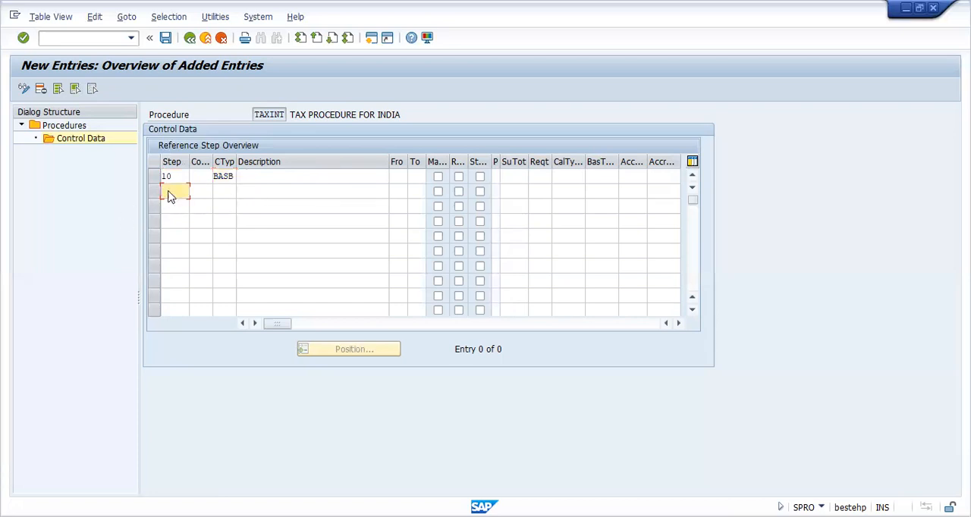
{"action": "left_click", "coordinate": [220, 191]}
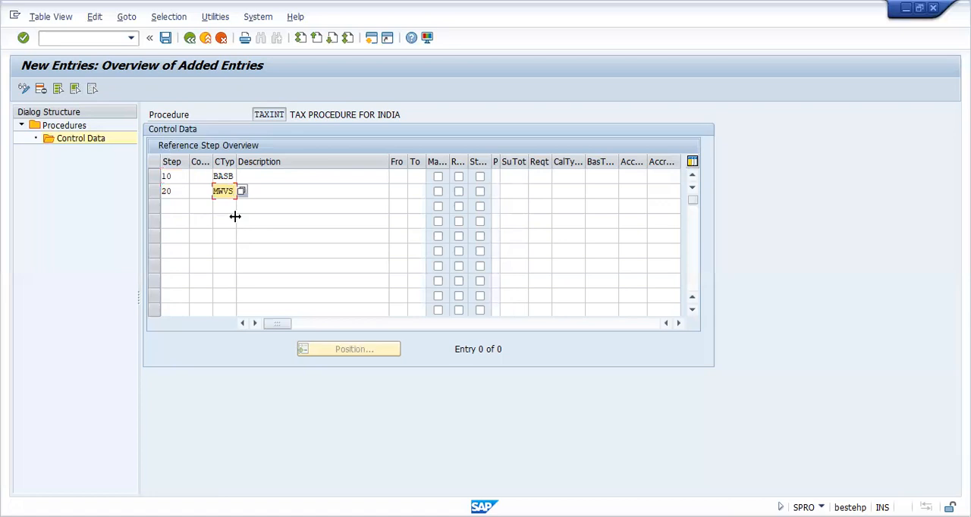
Step: Enter control data step 30 with condition type MWAS
{"action": "left_click", "coordinate": [172, 210]}
{"action": "type", "text": "30"}
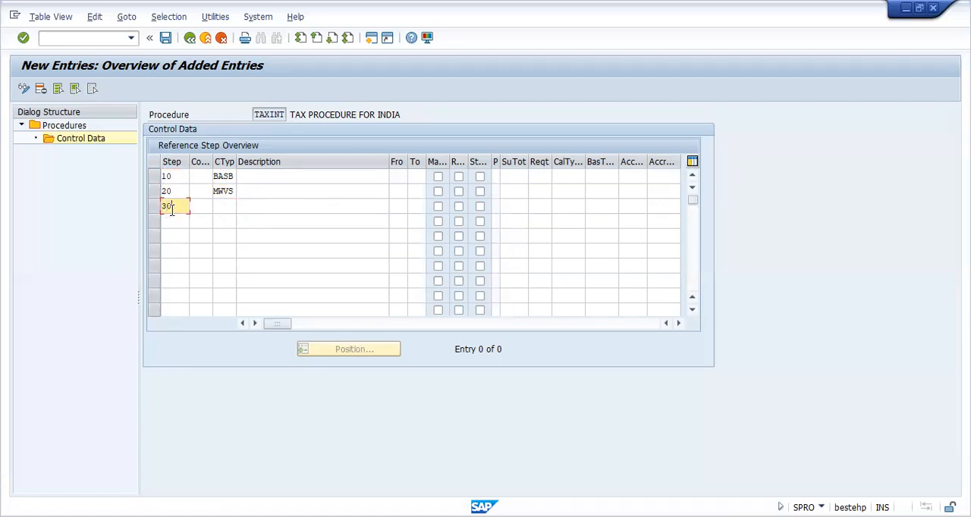
{"action": "left_click", "coordinate": [225, 206]}
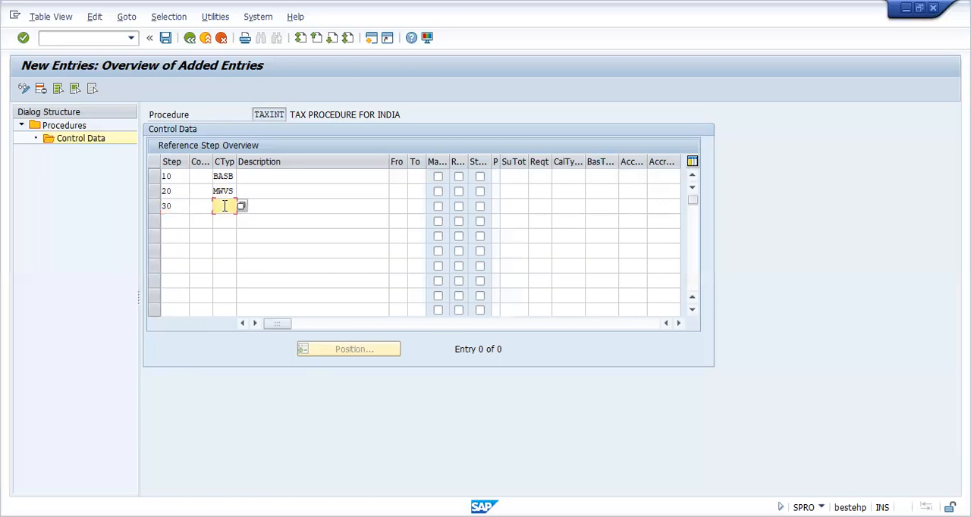
{"action": "left_click", "coordinate": [224, 205]}
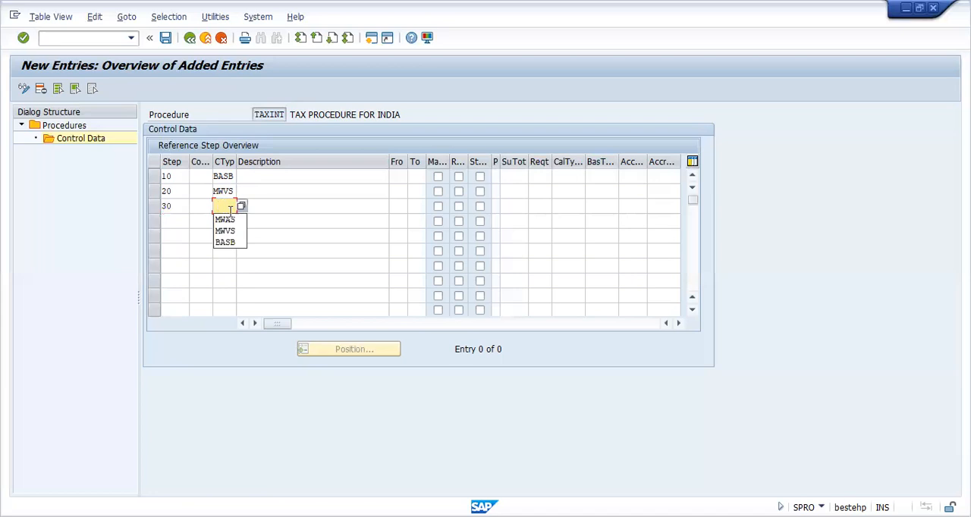
{"action": "left_click", "coordinate": [230, 219]}
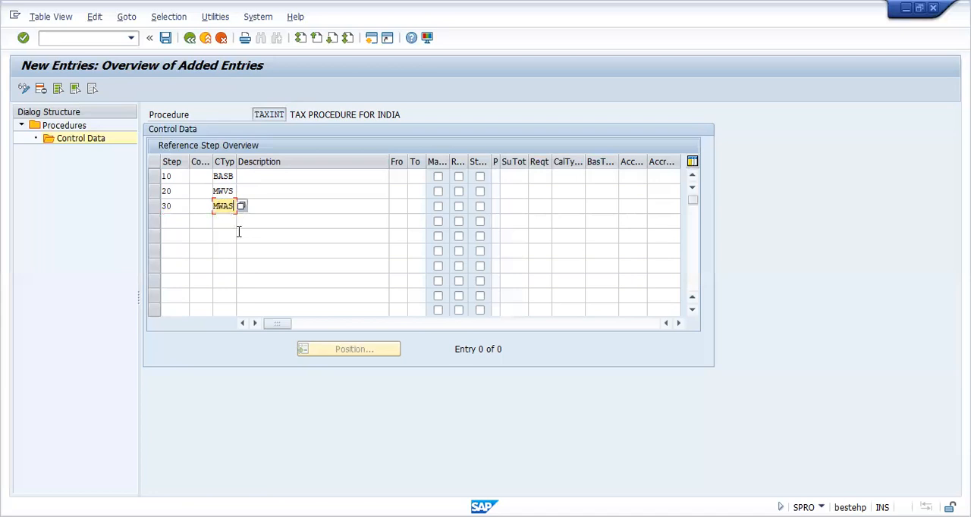
Step: Set the From and To reference steps to 10 for both the MWVS and MWAS rows
{"action": "left_click", "coordinate": [398, 190]}
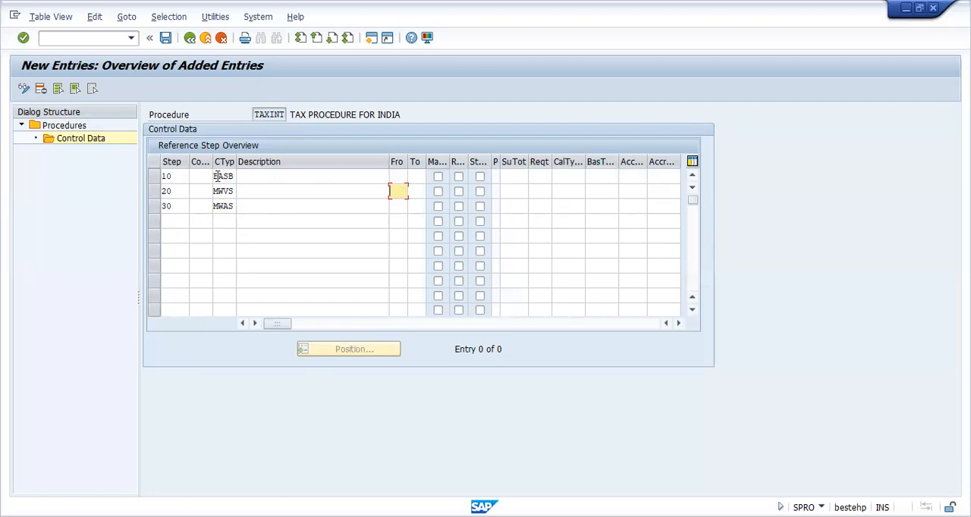
{"action": "type", "text": "10"}
{"action": "key", "text": "Tab"}
{"action": "left_click", "coordinate": [418, 205]}
{"action": "left_click", "coordinate": [404, 205]}
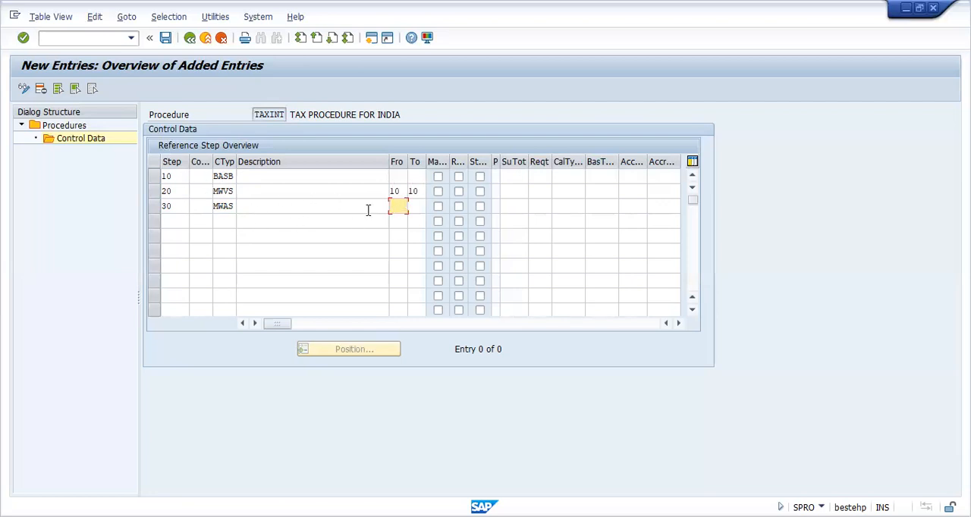
{"action": "type", "text": "10"}
{"action": "key", "text": "Tab"}
{"action": "type", "text": "10"}
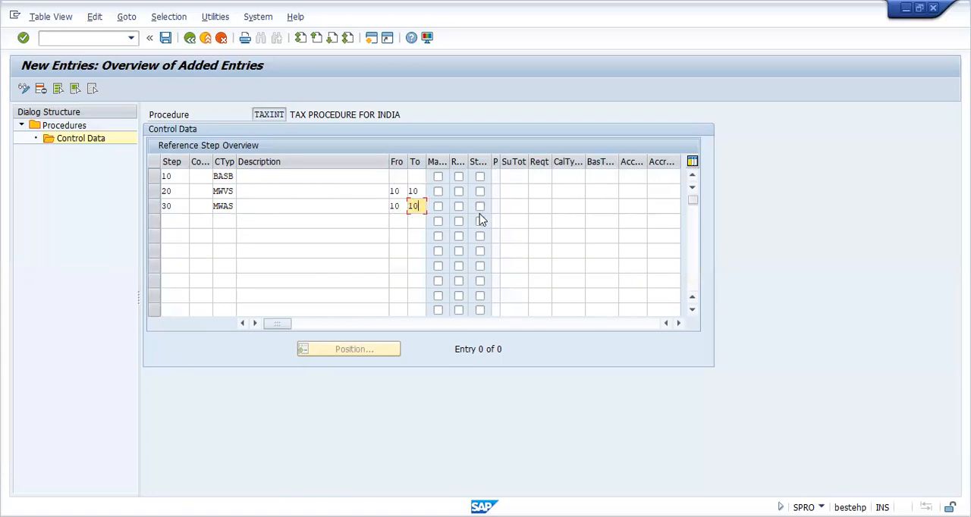
Step: Assign account key VST to the MWVS row and MWS to the MWAS row, and confirm the control data entries
{"action": "left_click", "coordinate": [602, 204]}
{"action": "left_click", "coordinate": [599, 193]}
{"action": "left_click", "coordinate": [594, 206]}
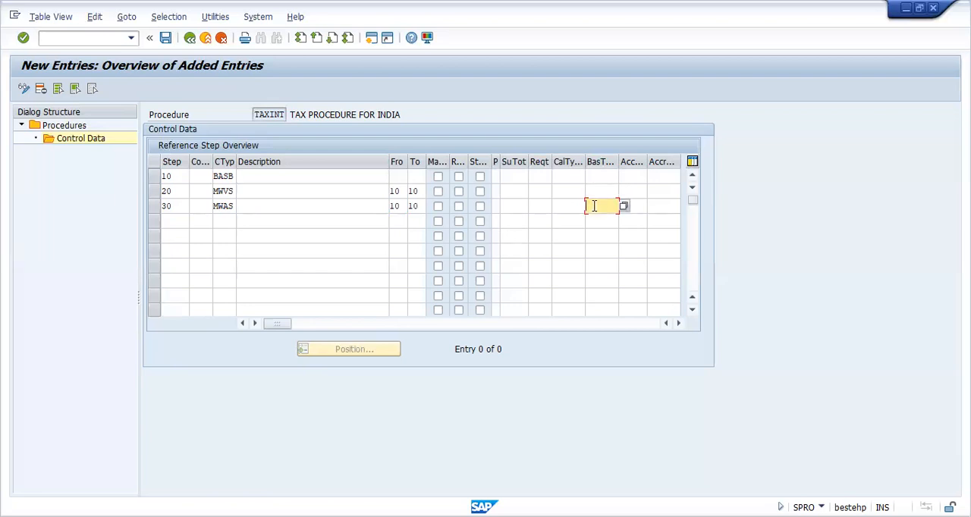
{"action": "left_click", "coordinate": [632, 192]}
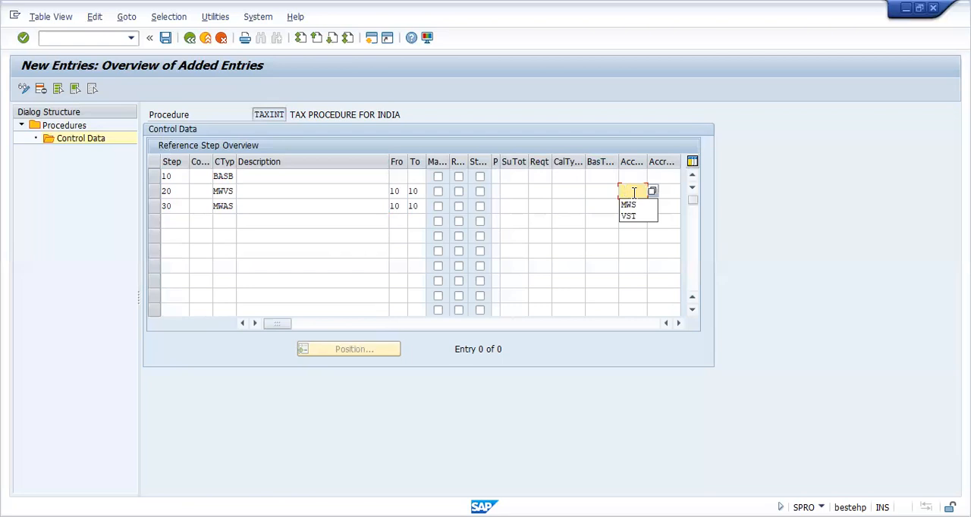
{"action": "left_click", "coordinate": [631, 215]}
{"action": "left_click", "coordinate": [636, 208]}
{"action": "left_click", "coordinate": [632, 217]}
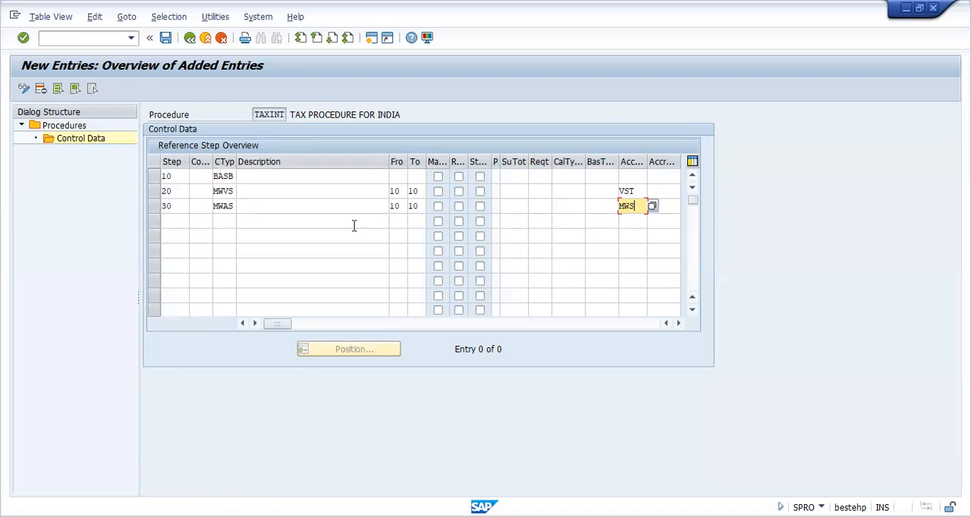
{"action": "key", "text": "Return"}
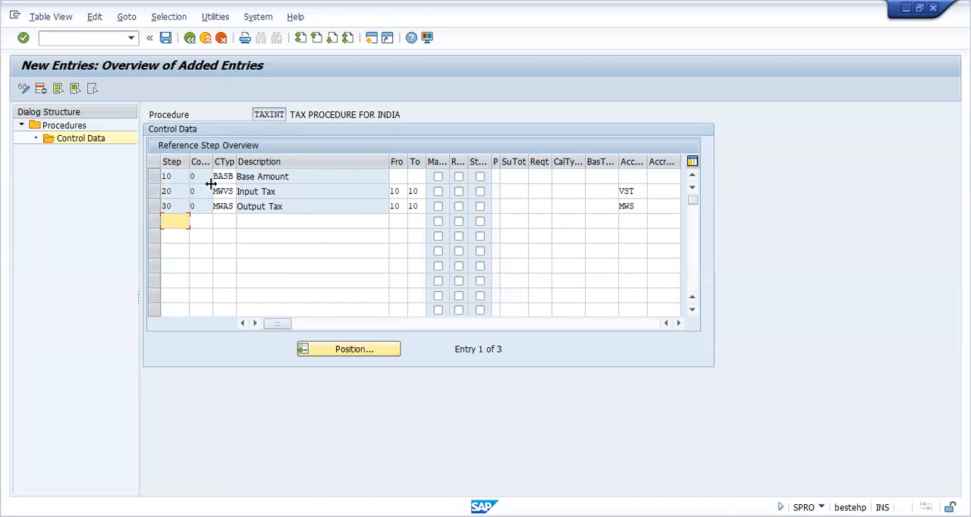
{"action": "left_click", "coordinate": [154, 178]}
{"action": "left_click", "coordinate": [155, 182]}
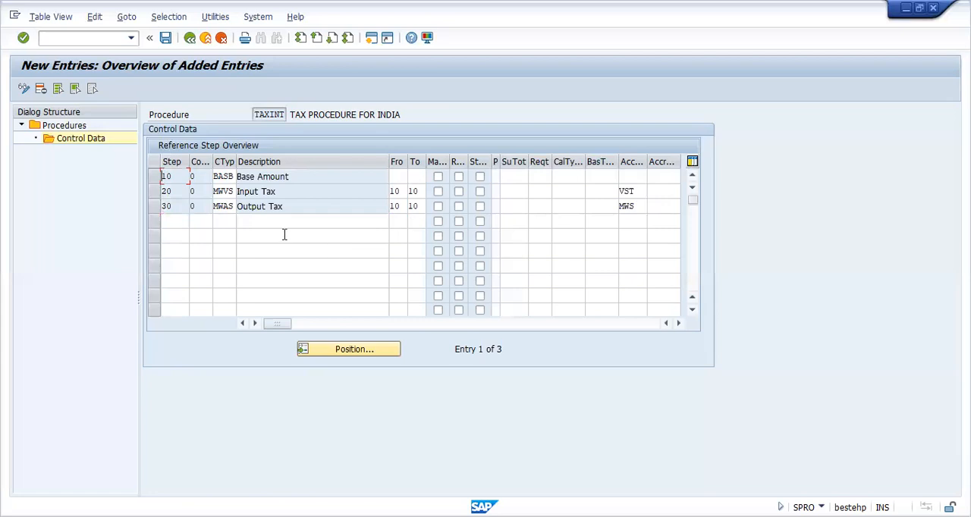
Step: Save the TAXINT control data and return to the implementation guide structure, closing the activity selection
{"action": "left_click", "coordinate": [166, 38]}
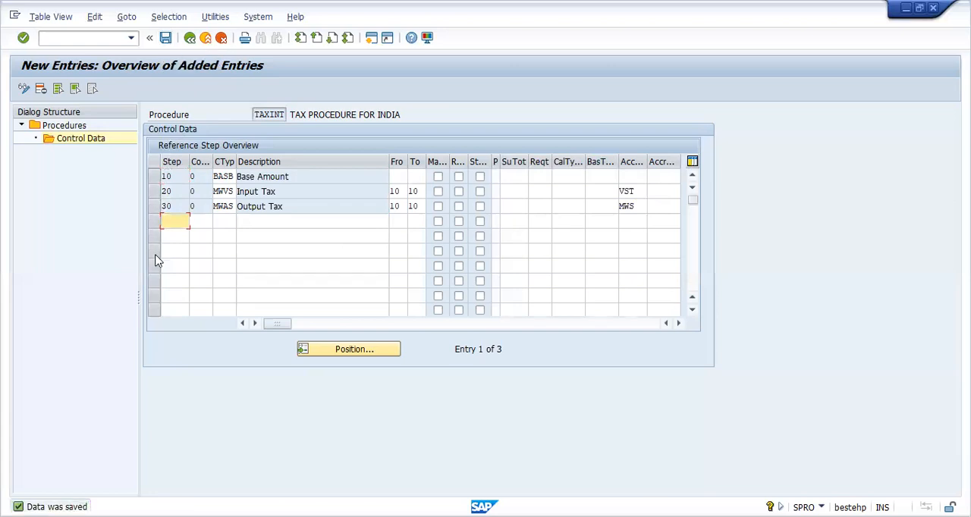
{"action": "left_click", "coordinate": [191, 40]}
{"action": "left_click", "coordinate": [190, 41]}
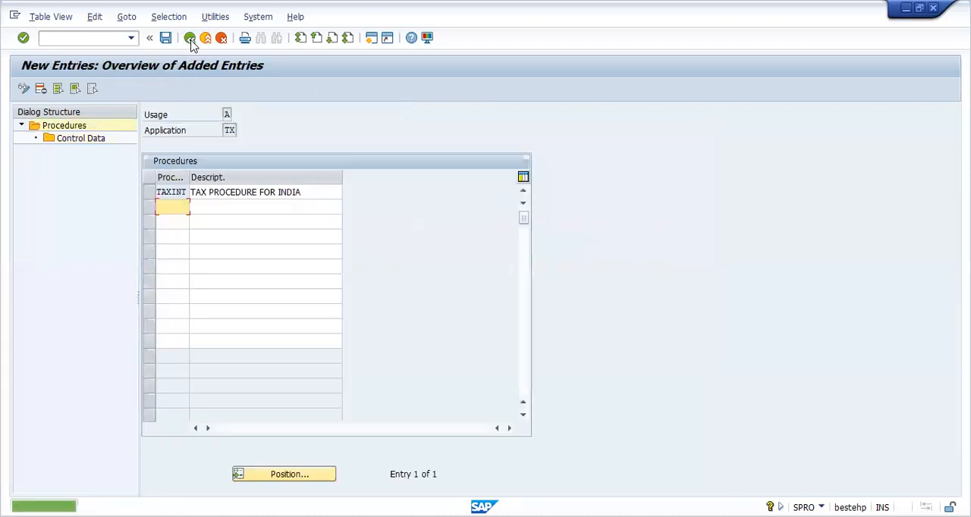
{"action": "left_click", "coordinate": [191, 38]}
{"action": "left_click", "coordinate": [190, 38]}
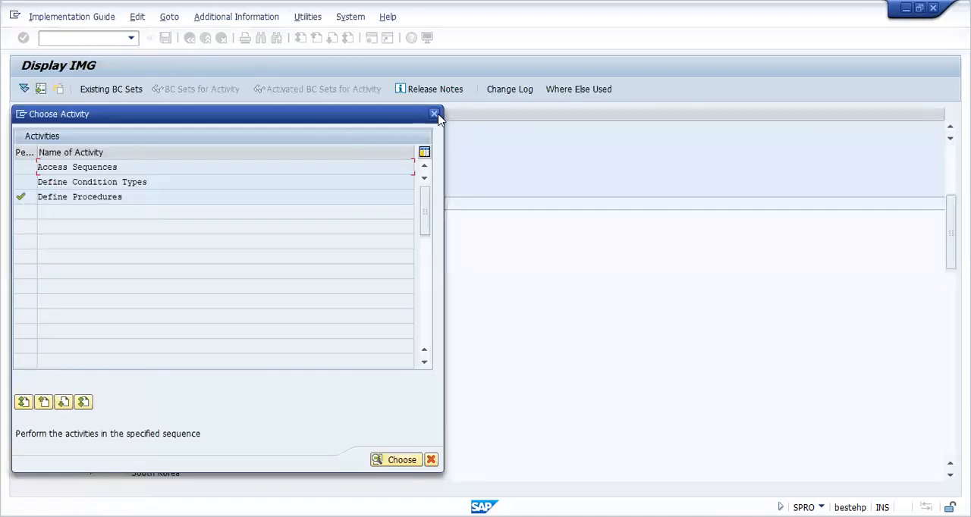
{"action": "left_click", "coordinate": [438, 116]}
Step: Open the Assign Country to Calculation Procedure activity and position the country list at IN
{"action": "left_click", "coordinate": [184, 231]}
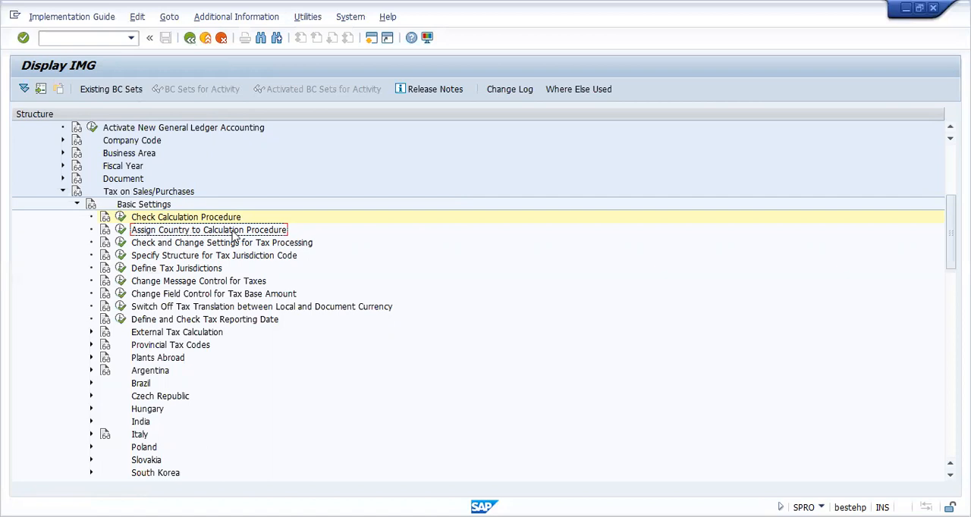
{"action": "left_click", "coordinate": [120, 230]}
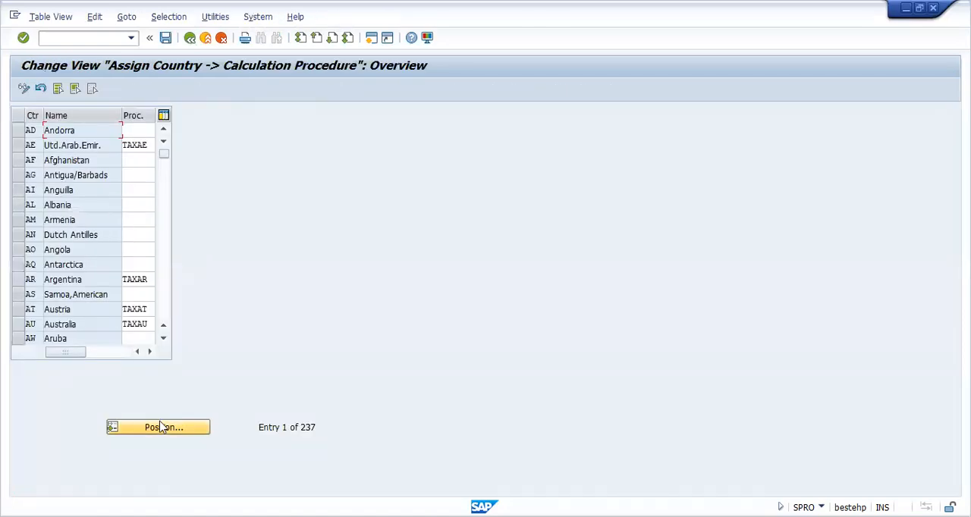
{"action": "left_click", "coordinate": [161, 427]}
{"action": "type", "text": "IN"}
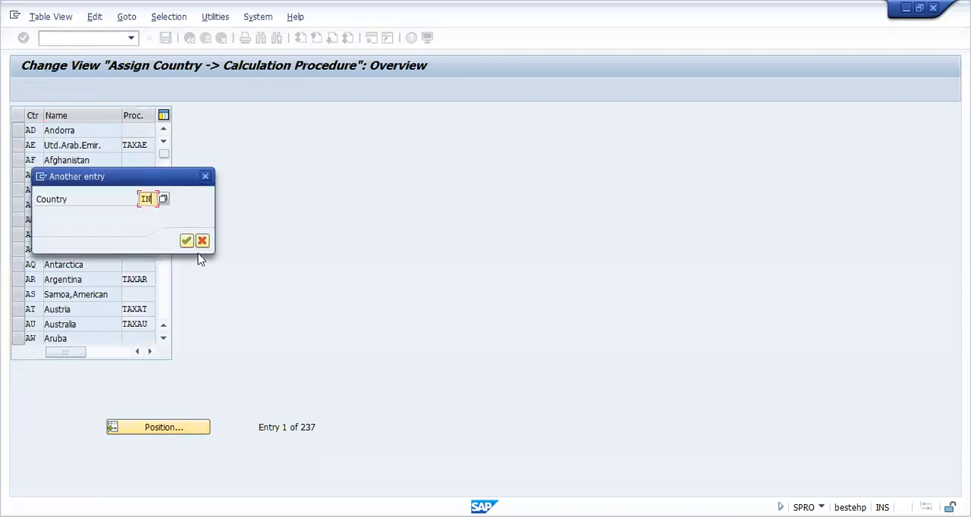
{"action": "key", "text": "Return"}
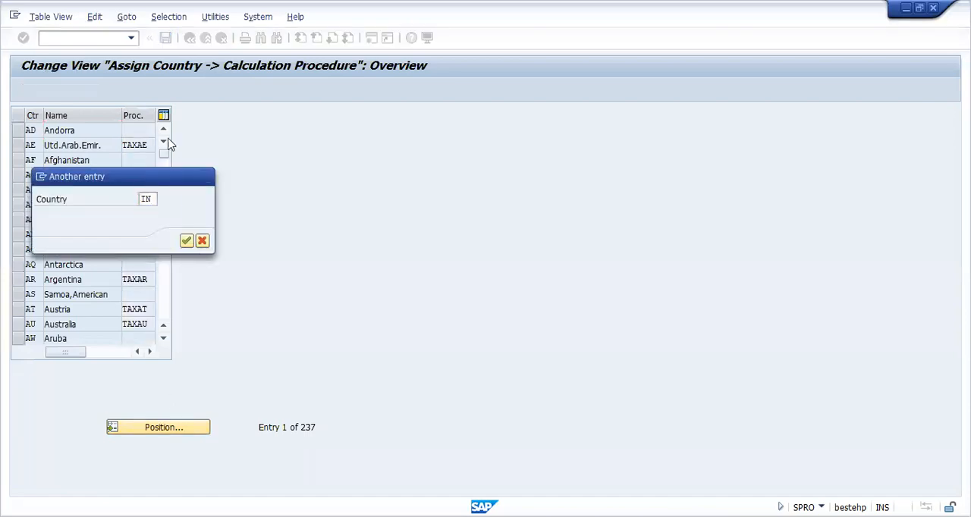
Step: Replace India's calculation procedure with TAXINT, finding it in the list of available procedures
{"action": "left_click", "coordinate": [144, 130]}
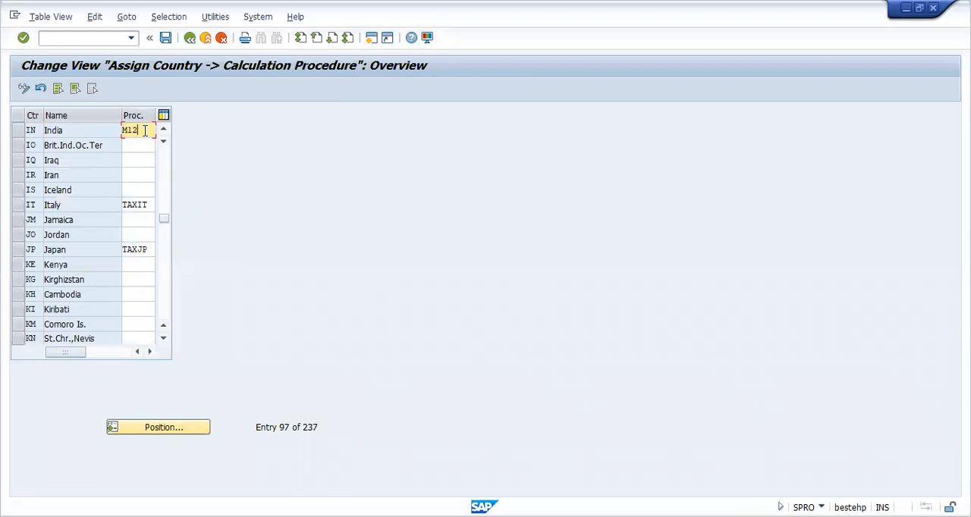
{"action": "key", "text": "BackSpace"}
{"action": "key", "text": "BackSpace"}
{"action": "key", "text": "BackSpace"}
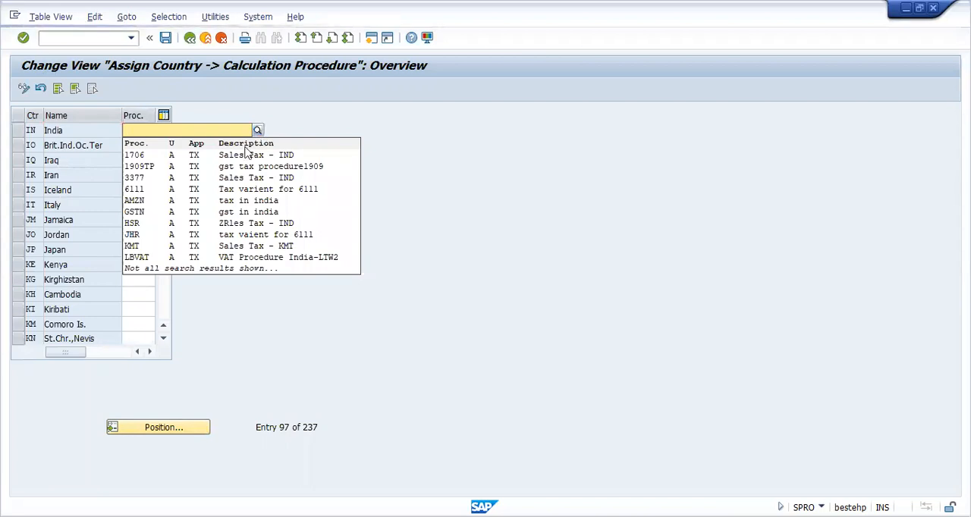
{"action": "key", "text": "F4"}
{"action": "scroll", "coordinate": [194, 319], "scroll_direction": "down", "scroll_amount": 10}
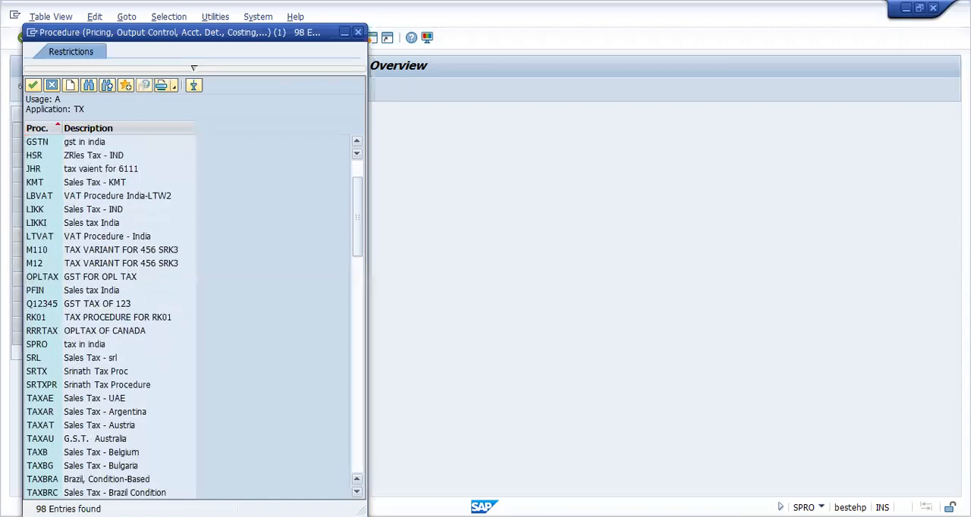
{"action": "scroll", "coordinate": [194, 319], "scroll_direction": "down", "scroll_amount": 3}
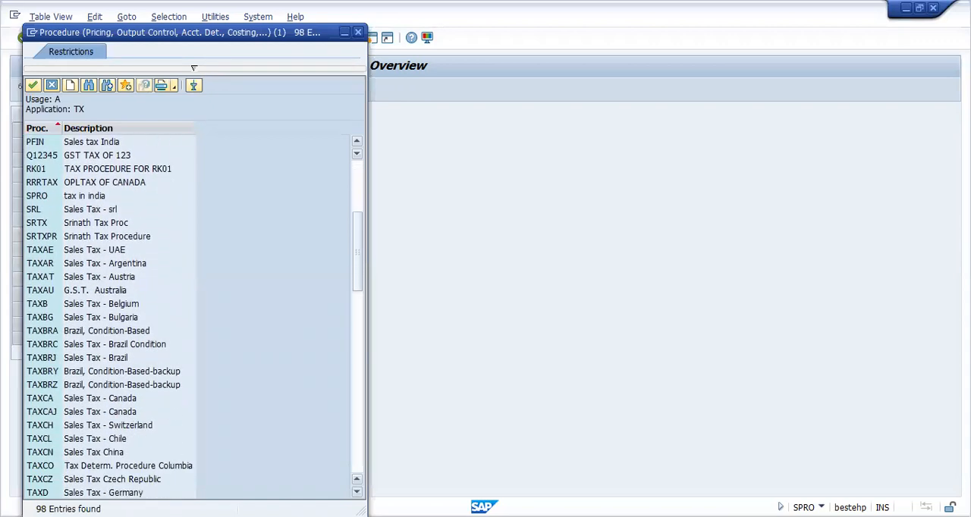
{"action": "left_click", "coordinate": [88, 85]}
{"action": "type", "text": "TAXINT"}
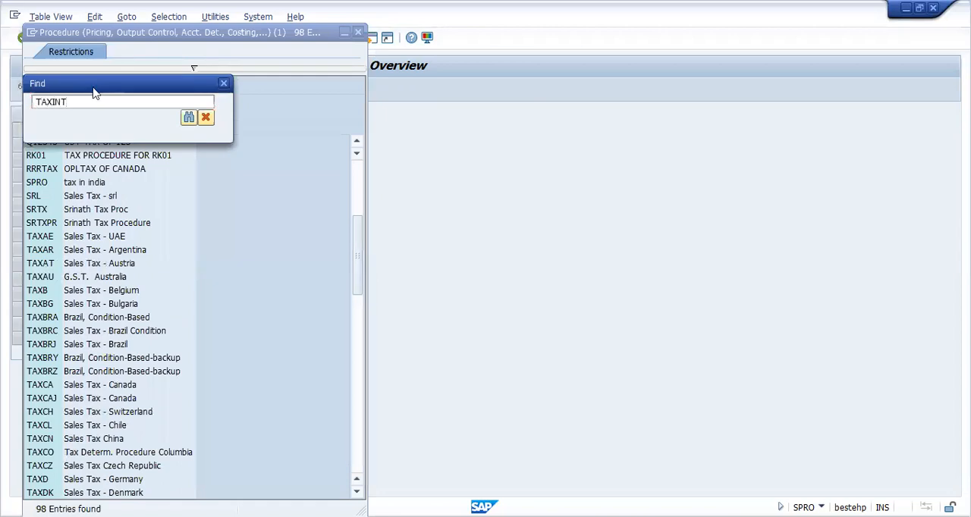
{"action": "key", "text": "Return"}
{"action": "double_click", "coordinate": [112, 144]}
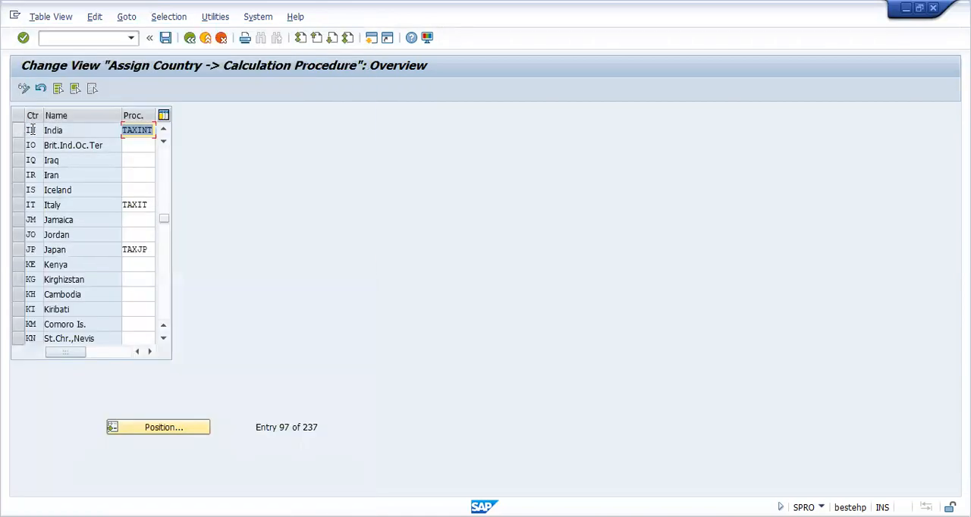
Step: Save the country assignment under the proposed customizing request and return to the implementation guide
{"action": "left_click", "coordinate": [166, 43]}
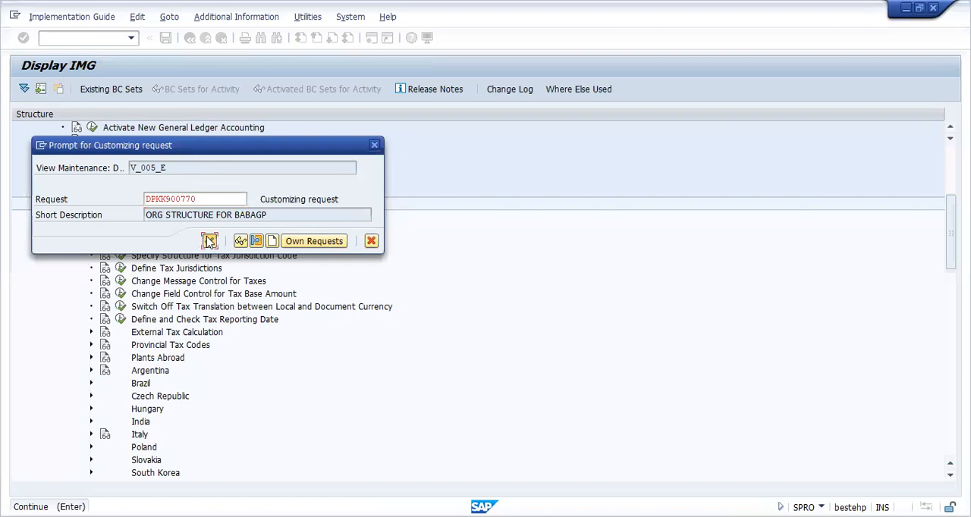
{"action": "left_click", "coordinate": [209, 241]}
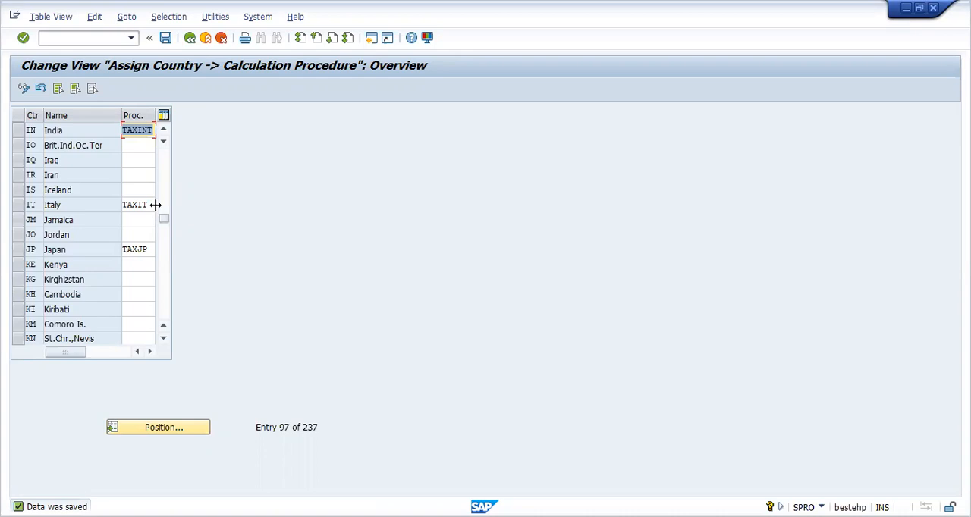
{"action": "left_click", "coordinate": [191, 39]}
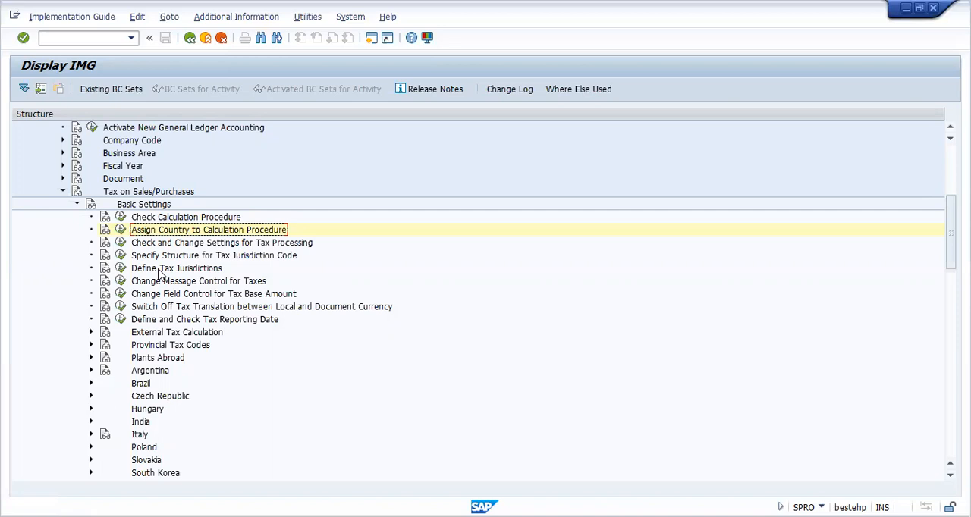
Step: Collapse Basic Settings and open Define Tax Codes for Sales and Purchases under Calculation for country IN
{"action": "left_click", "coordinate": [76, 206]}
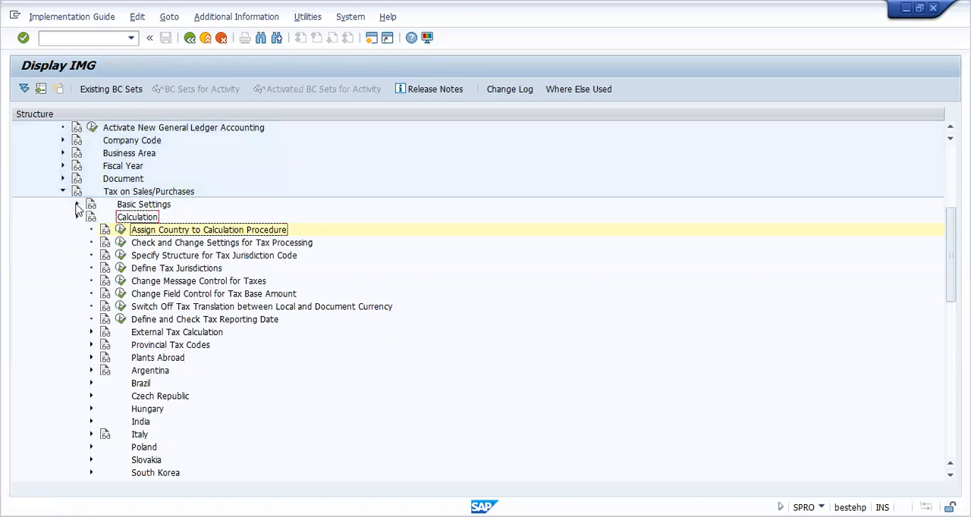
{"action": "left_click", "coordinate": [76, 210]}
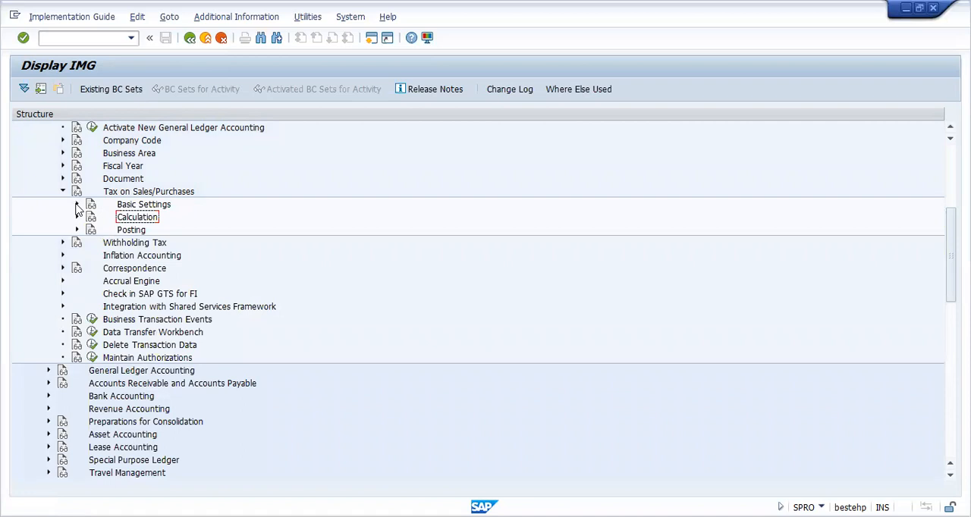
{"action": "left_click", "coordinate": [129, 194]}
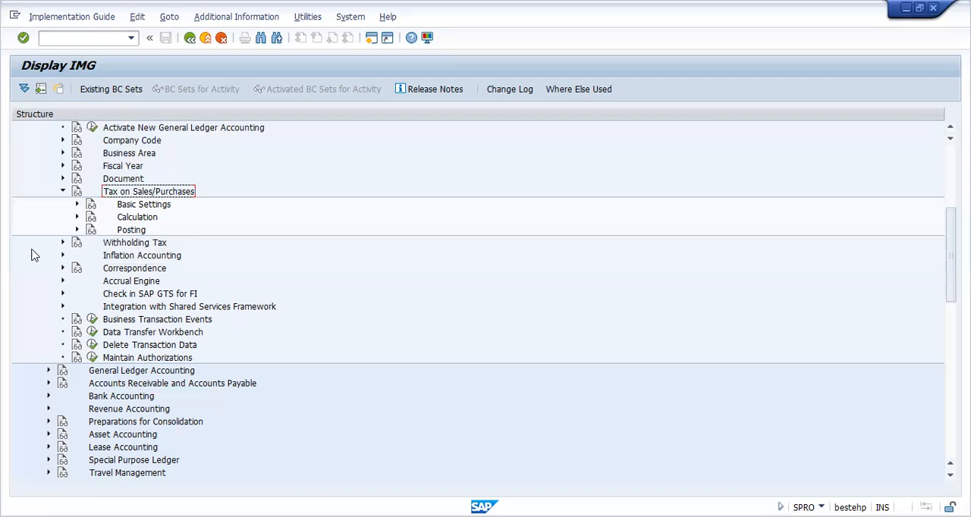
{"action": "left_click", "coordinate": [77, 217]}
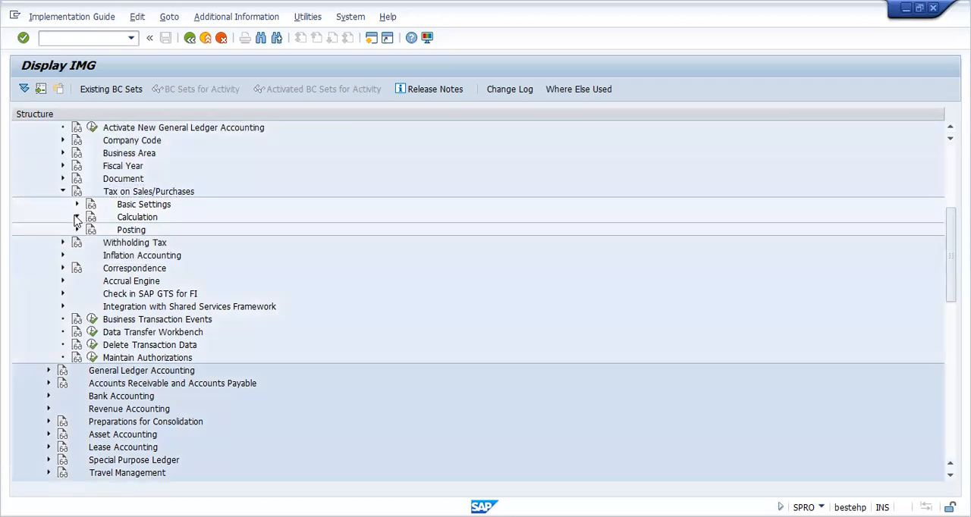
{"action": "left_click", "coordinate": [198, 235]}
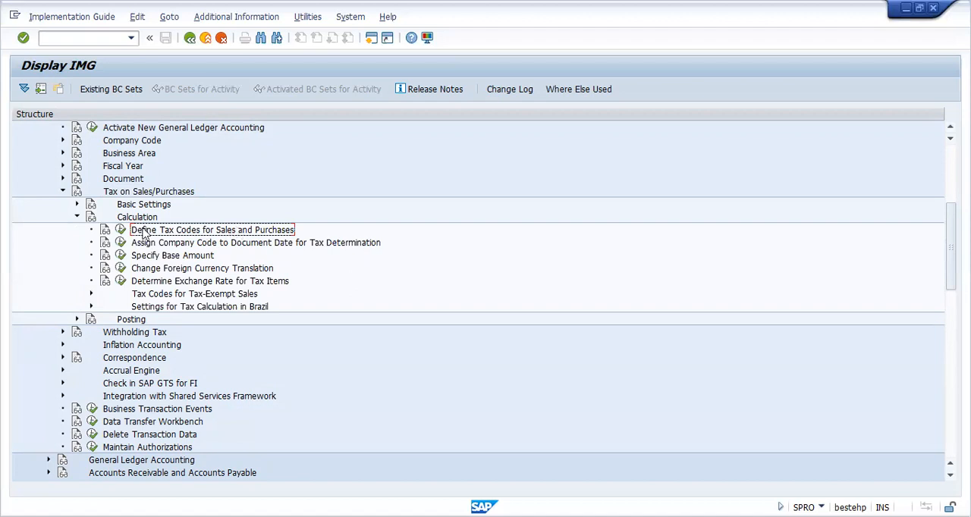
{"action": "left_click", "coordinate": [120, 230]}
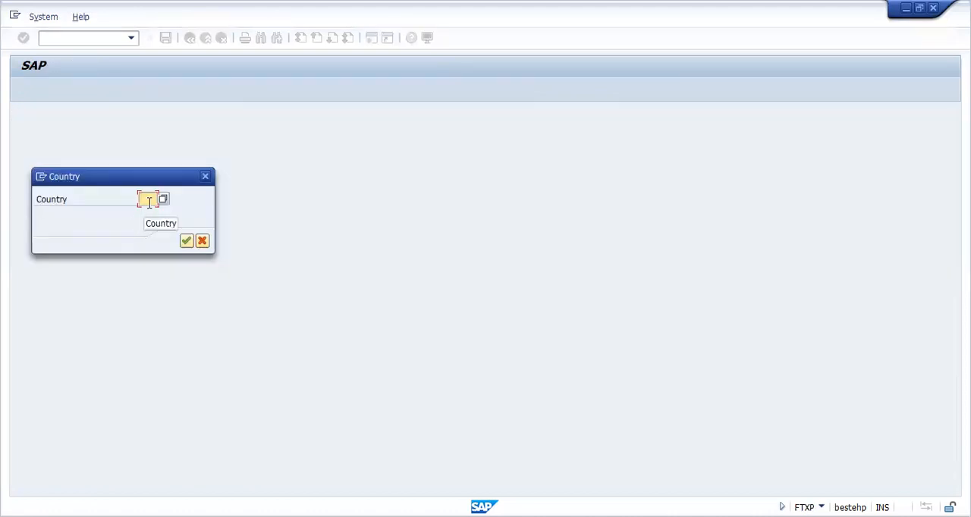
{"action": "type", "text": "IN"}
{"action": "key", "text": "Return"}
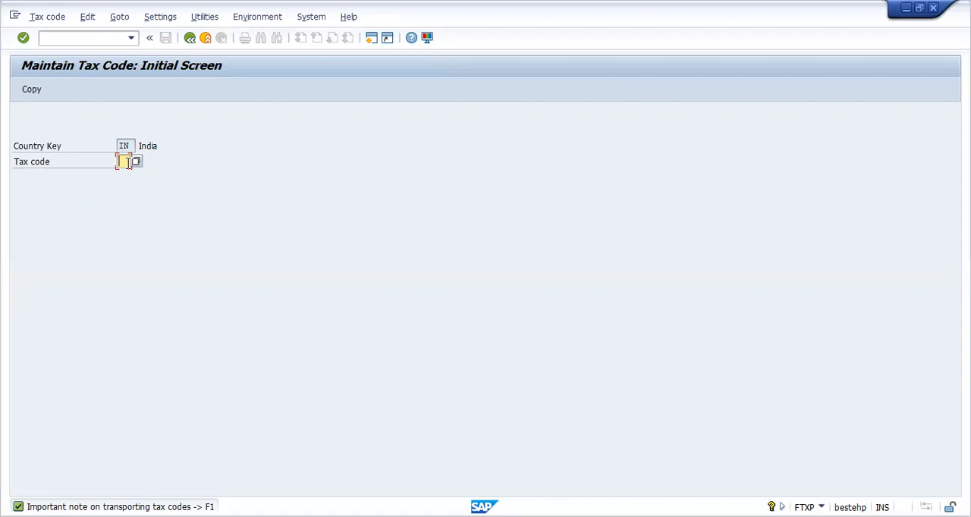
Step: Create tax code V0 with tax type V and the description "Input Tax 0 %", and accept its properties
{"action": "type", "text": "V"}
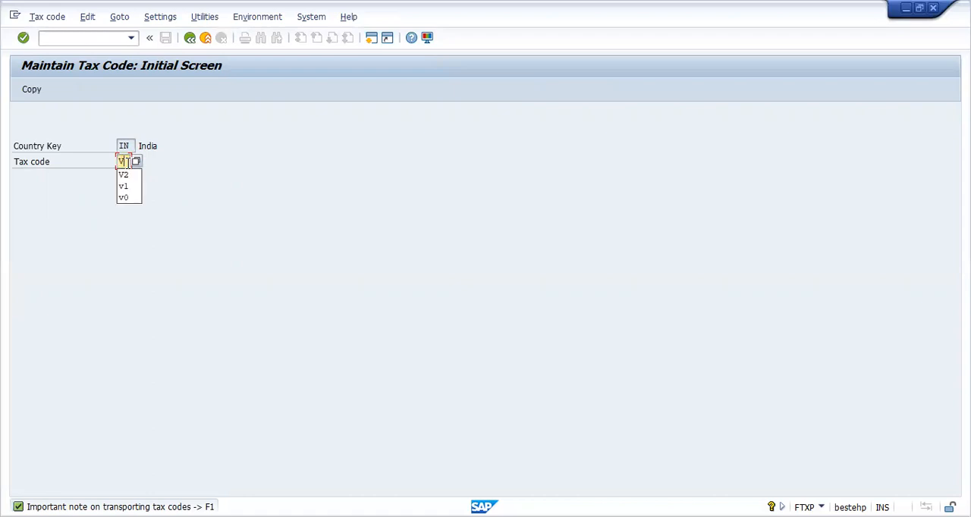
{"action": "type", "text": "0"}
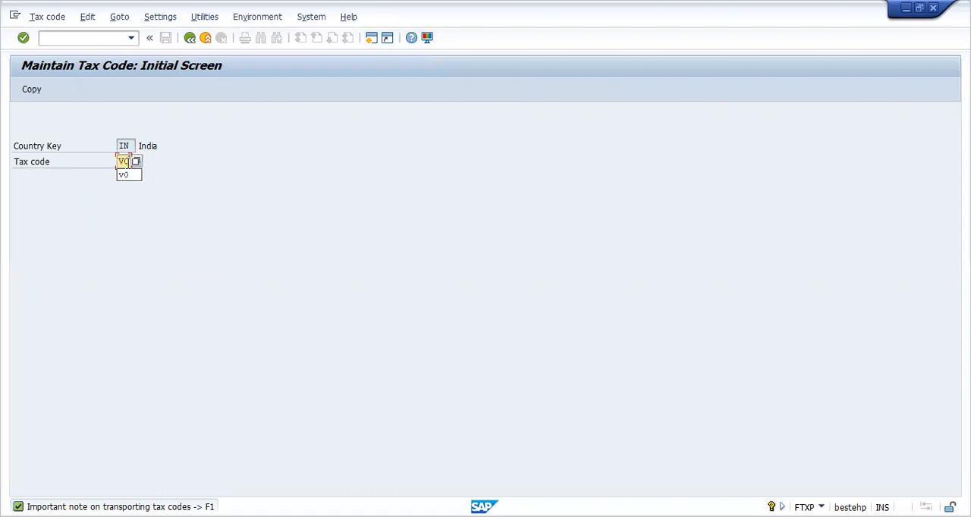
{"action": "key", "text": "Return"}
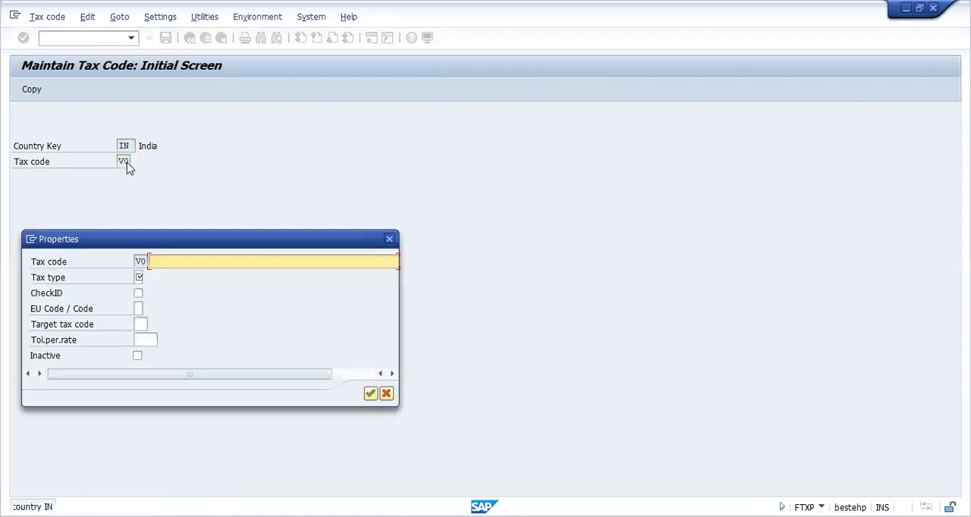
{"action": "left_click", "coordinate": [139, 277]}
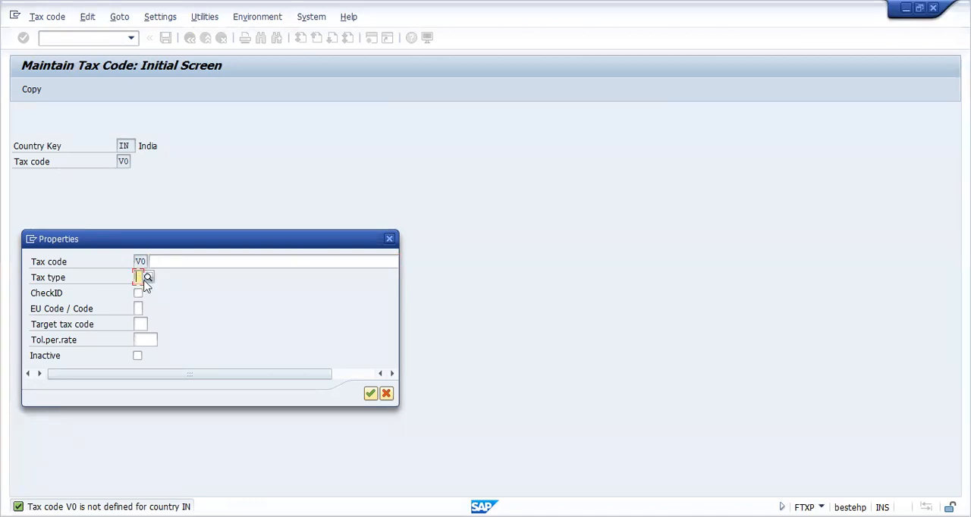
{"action": "type", "text": "V"}
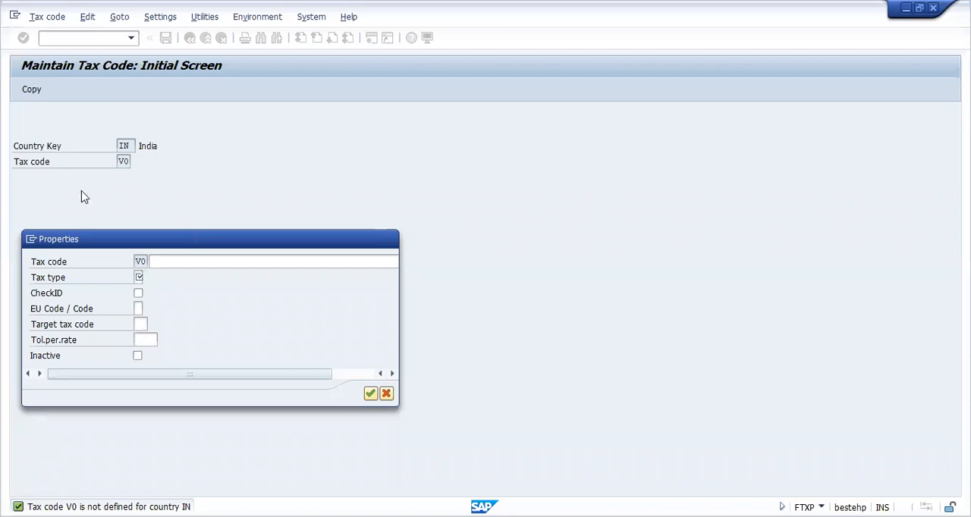
{"action": "double_click", "coordinate": [80, 186]}
{"action": "left_click", "coordinate": [170, 259]}
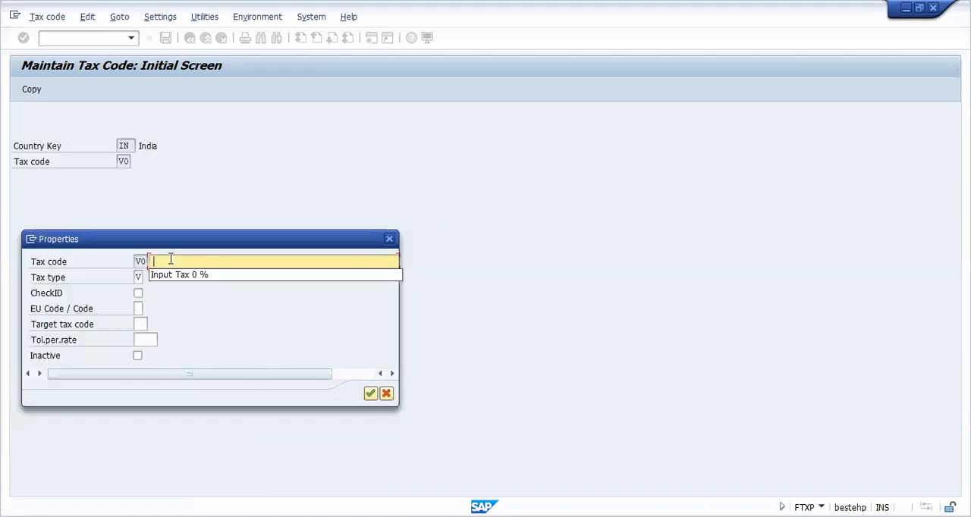
{"action": "left_click", "coordinate": [189, 277]}
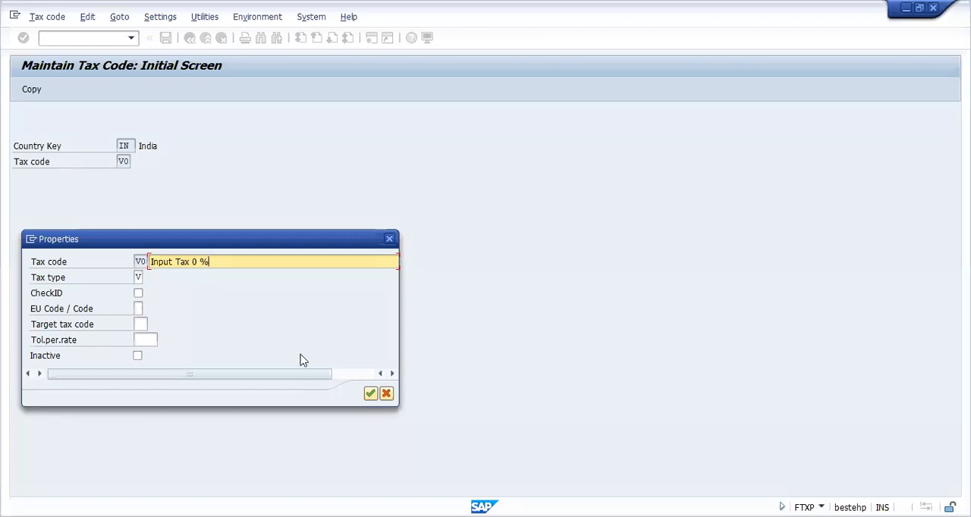
{"action": "left_click", "coordinate": [370, 394]}
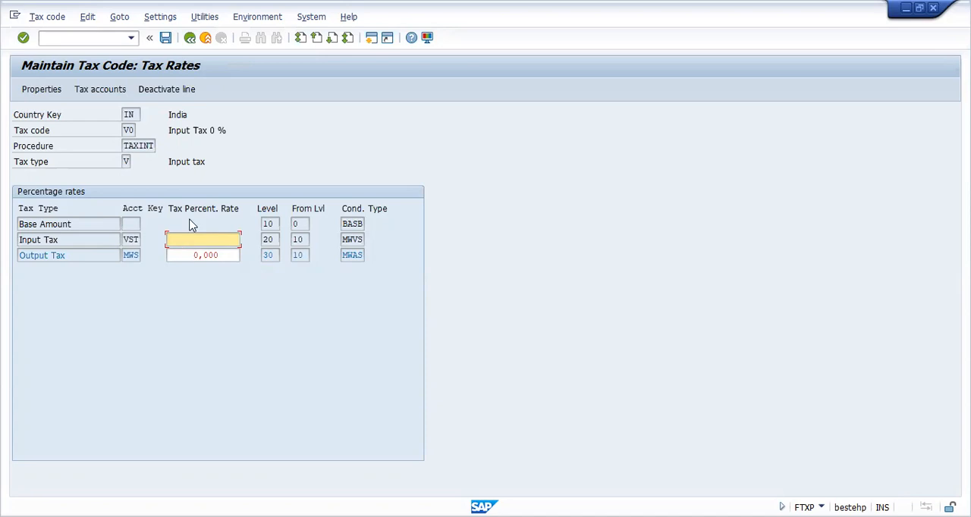
Step: Set the Input Tax percentage rate to 0 and clear the Output Tax percentage rate for tax code V0
{"action": "type", "text": "0"}
{"action": "left_click", "coordinate": [221, 255]}
{"action": "key", "text": "BackSpace"}
{"action": "key", "text": "BackSpace"}
{"action": "key", "text": "BackSpace"}
{"action": "key", "text": "BackSpace"}
{"action": "key", "text": "BackSpace"}
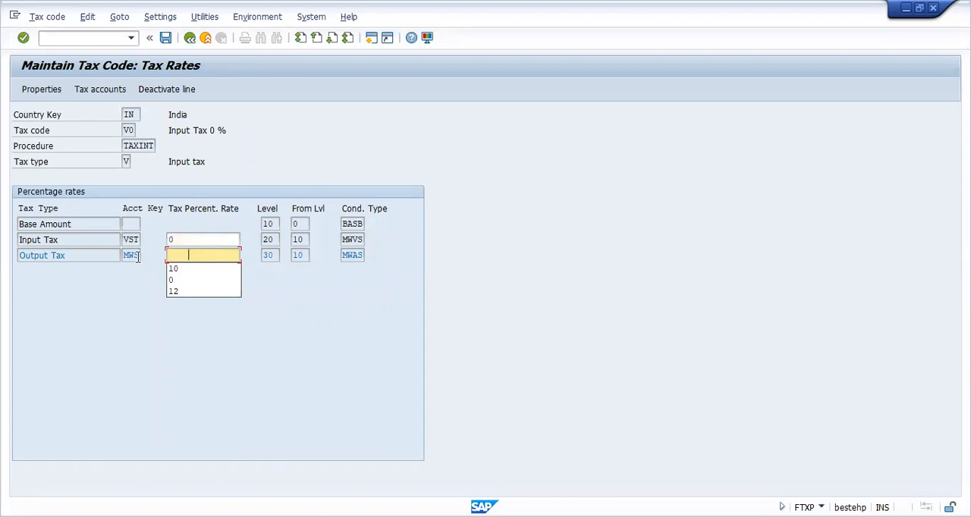
{"action": "left_click", "coordinate": [185, 257]}
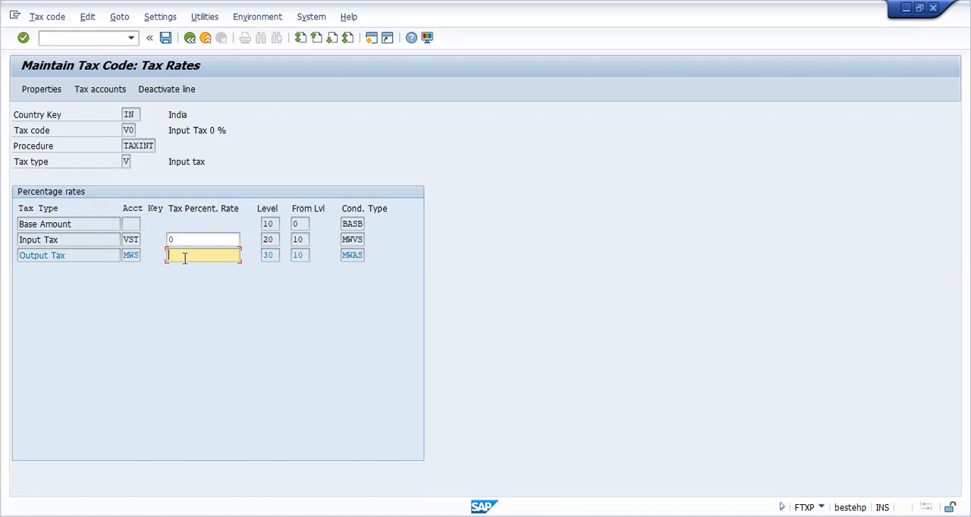
{"action": "left_click", "coordinate": [192, 240]}
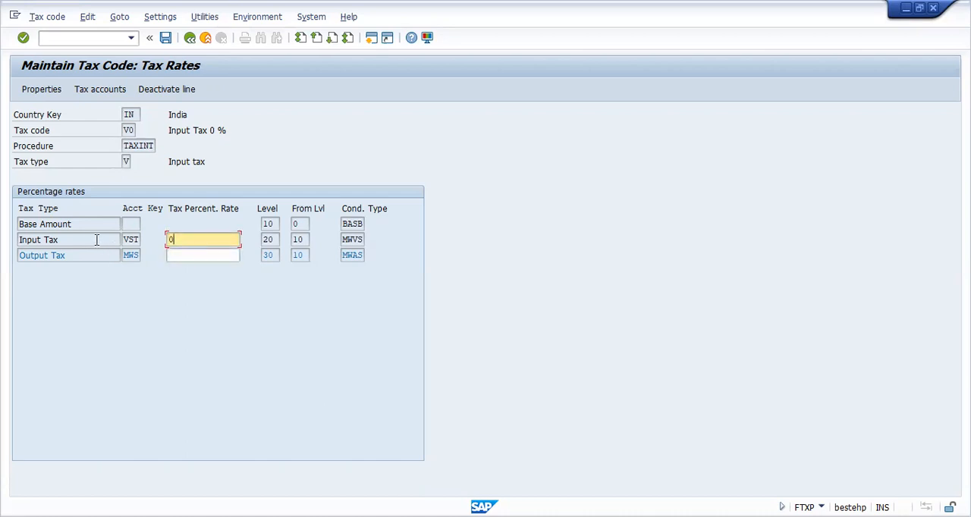
Step: Deactivate the Output Tax line of tax code V0 and save the tax code
{"action": "left_click", "coordinate": [96, 239]}
{"action": "left_click", "coordinate": [171, 256]}
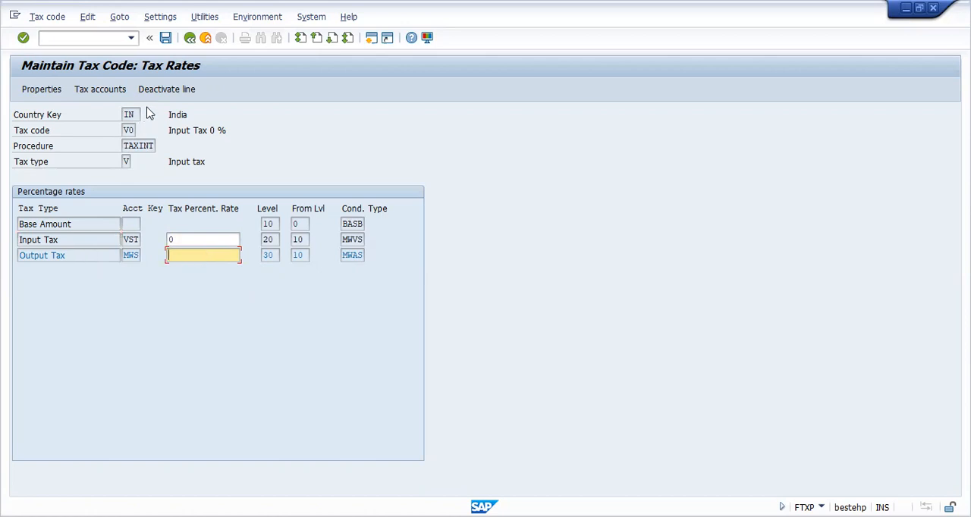
{"action": "left_click", "coordinate": [163, 90]}
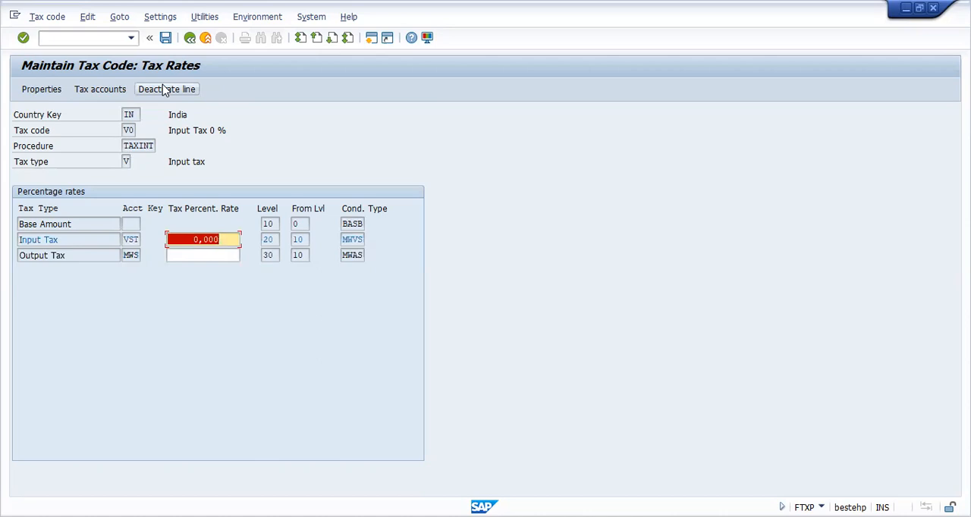
{"action": "left_click", "coordinate": [179, 257]}
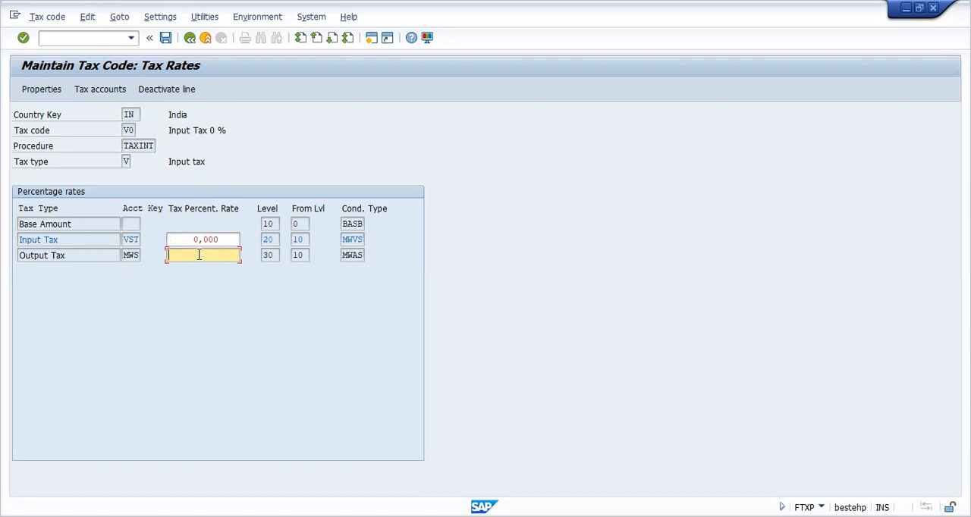
{"action": "left_click", "coordinate": [188, 91]}
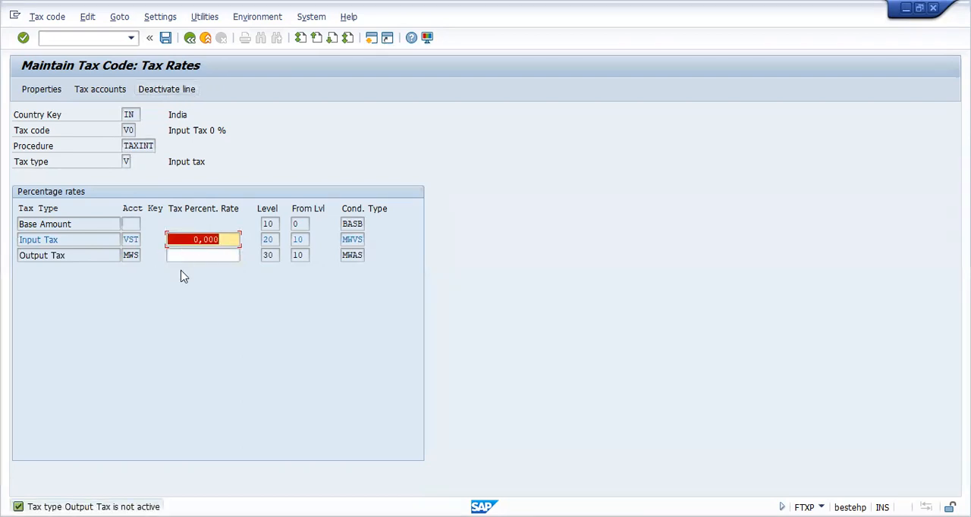
{"action": "left_click", "coordinate": [166, 38]}
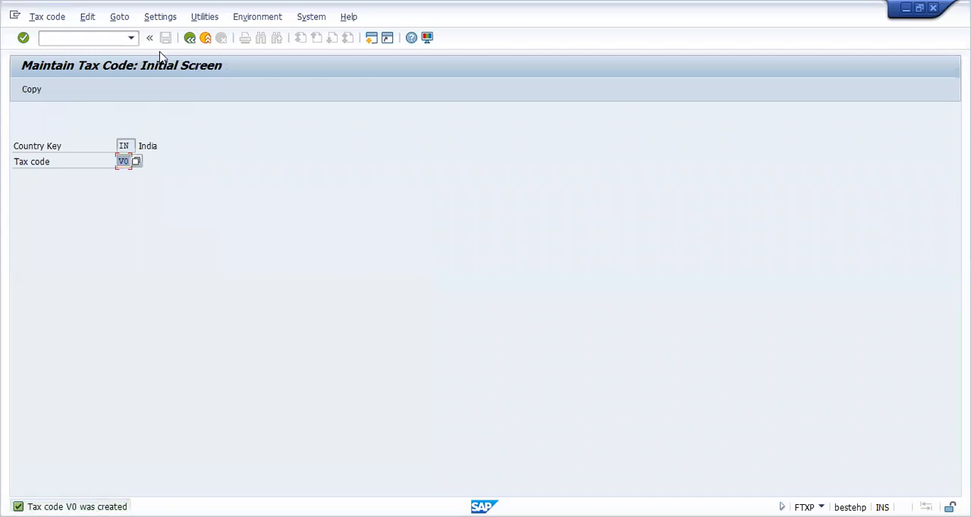
Step: Start a new tax code V1 for country IN
{"action": "left_click", "coordinate": [129, 161]}
{"action": "key", "text": "BackSpace"}
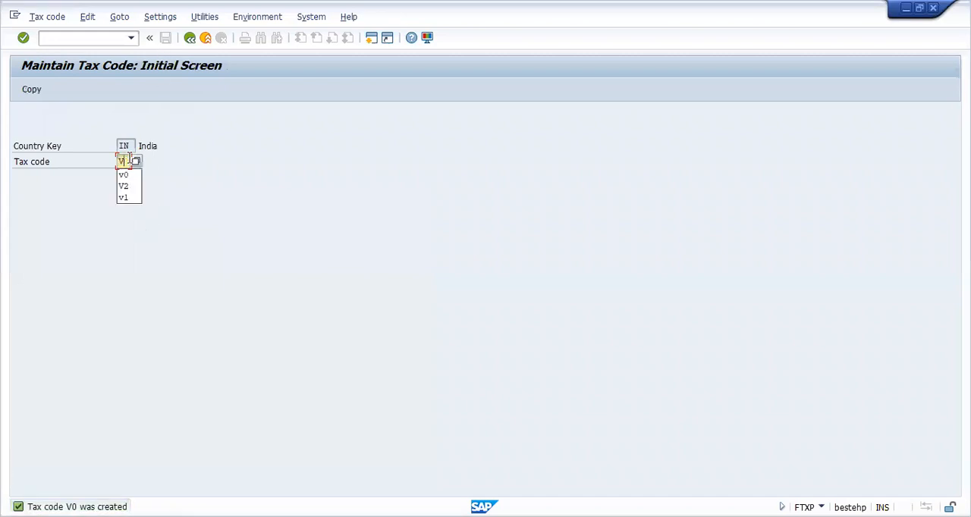
{"action": "type", "text": "1"}
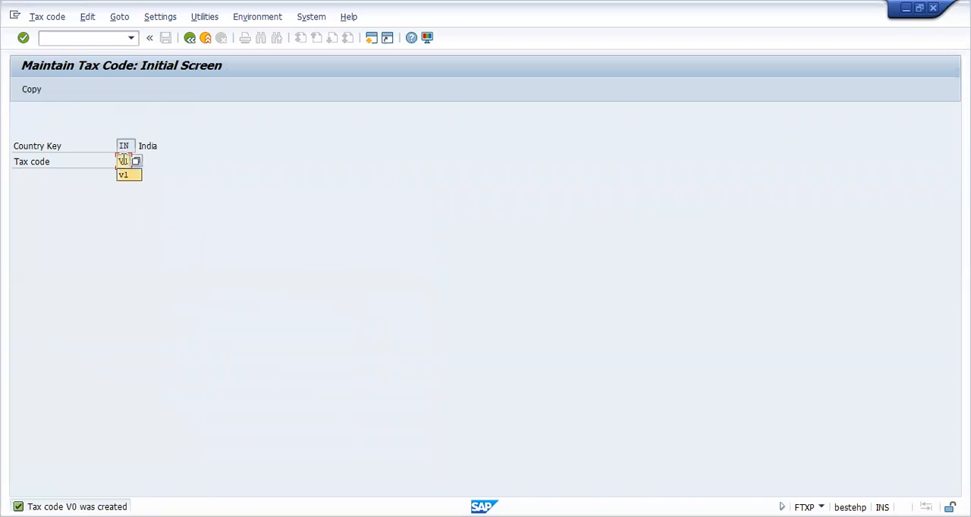
{"action": "key", "text": "Return"}
{"action": "key", "text": "Return"}
Step: Enter "Input Tax 10 %" as the description of tax code V1
{"action": "left_click", "coordinate": [205, 265]}
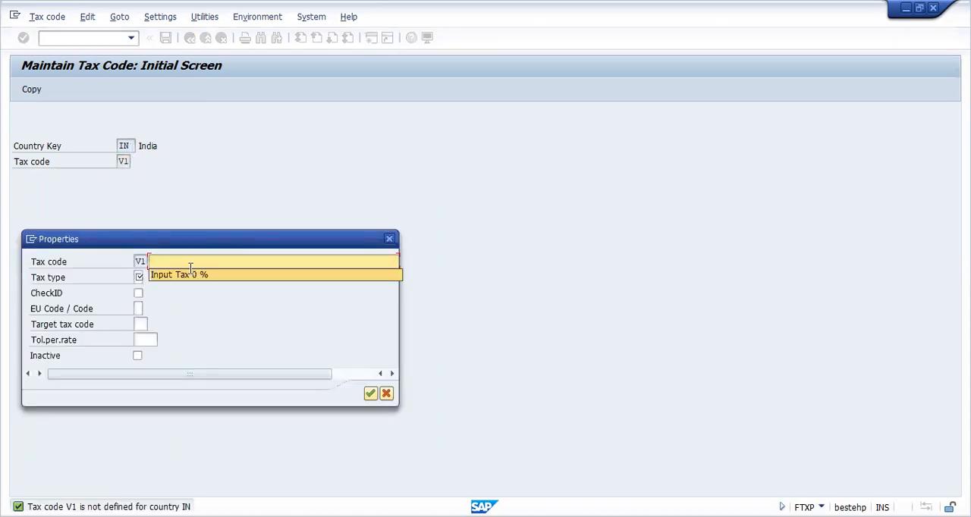
{"action": "type", "text": "IN"}
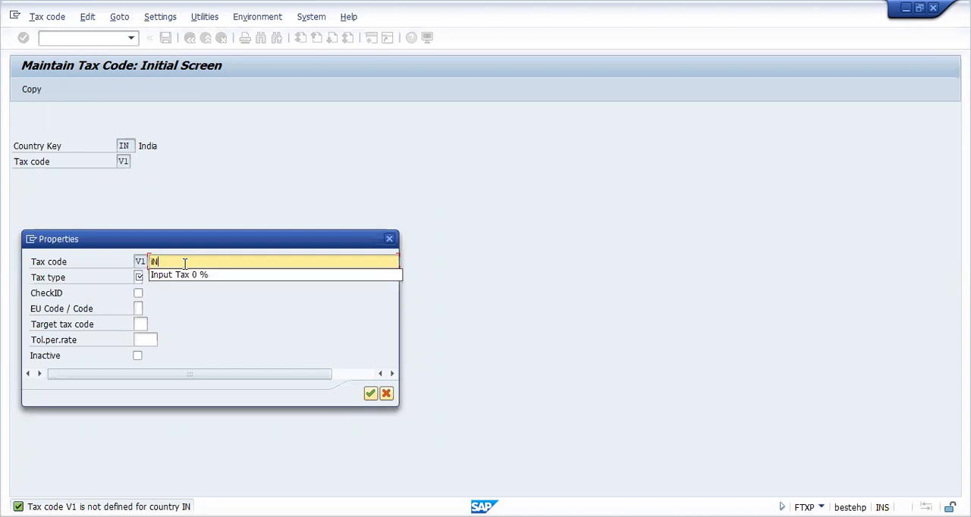
{"action": "key", "text": "BackSpace"}
{"action": "key", "text": "BackSpace"}
{"action": "type", "text": "i"}
{"action": "left_click", "coordinate": [176, 275]}
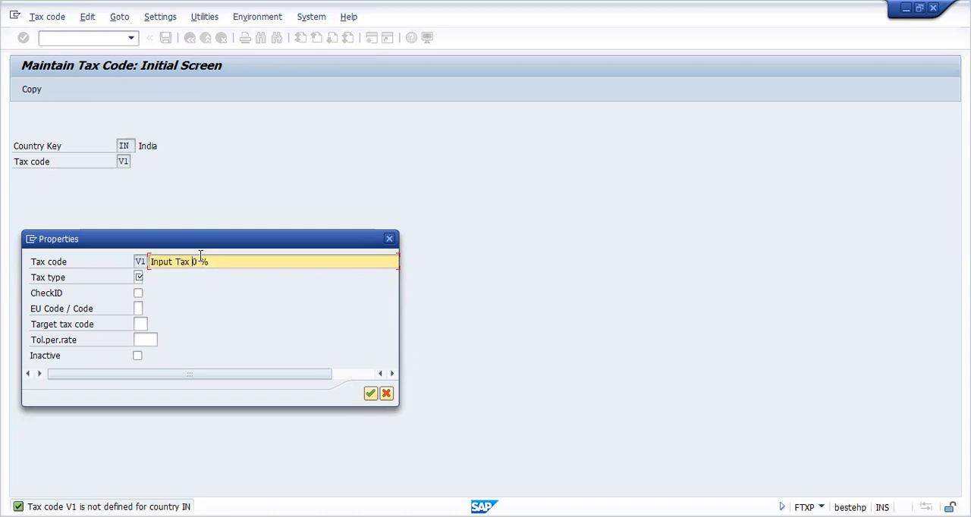
{"action": "type", "text": "18"}
{"action": "key", "text": "Delete"}
{"action": "key", "text": "BackSpace"}
{"action": "type", "text": "0"}
Step: Assign tax type V, Input tax, to tax code V1 and accept its properties
{"action": "left_click", "coordinate": [139, 274]}
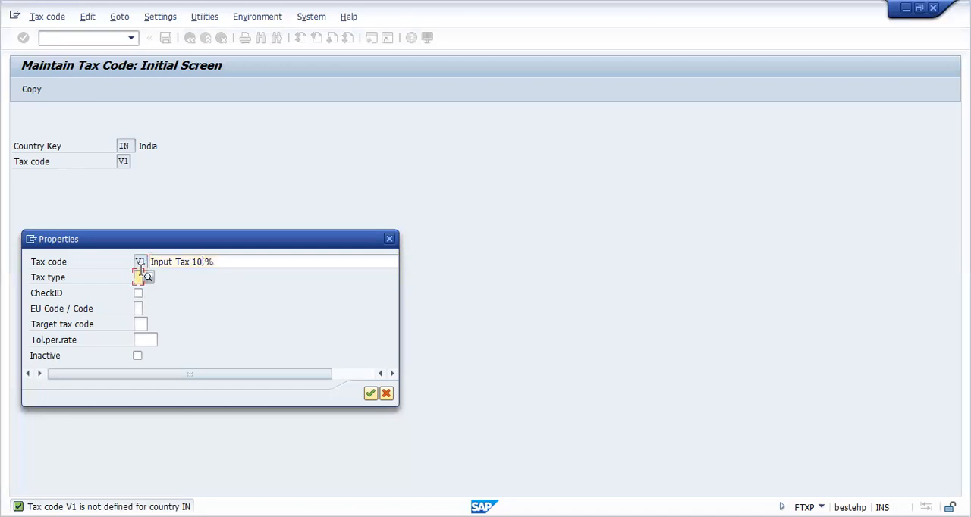
{"action": "left_click", "coordinate": [148, 278]}
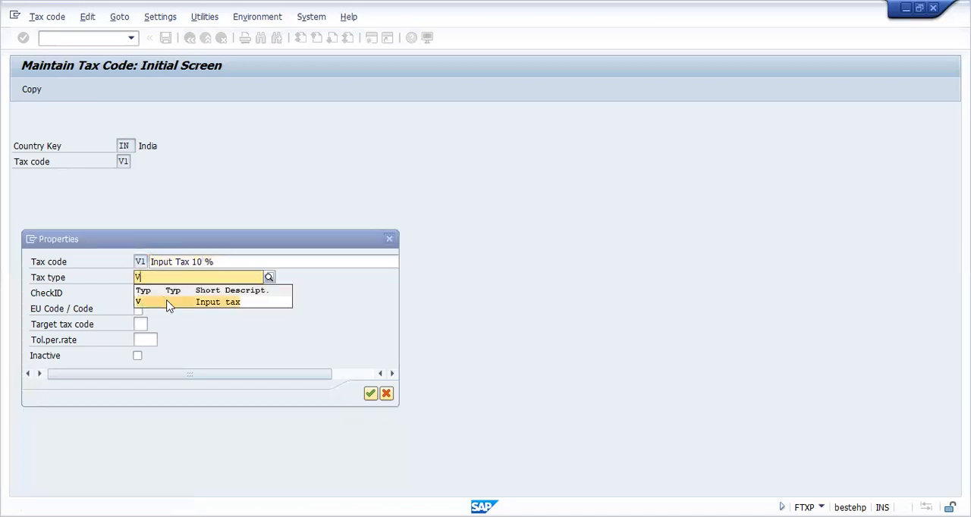
{"action": "left_click", "coordinate": [192, 301]}
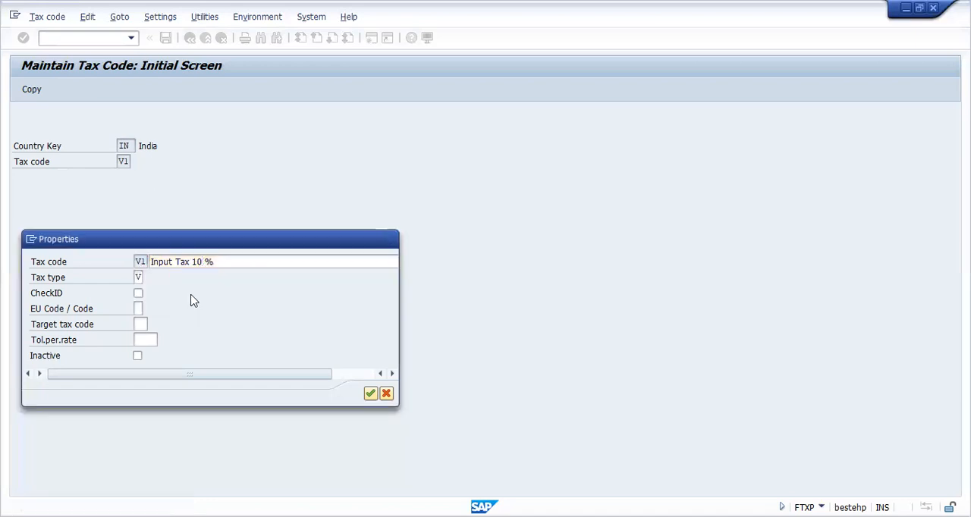
{"action": "key", "text": "Return"}
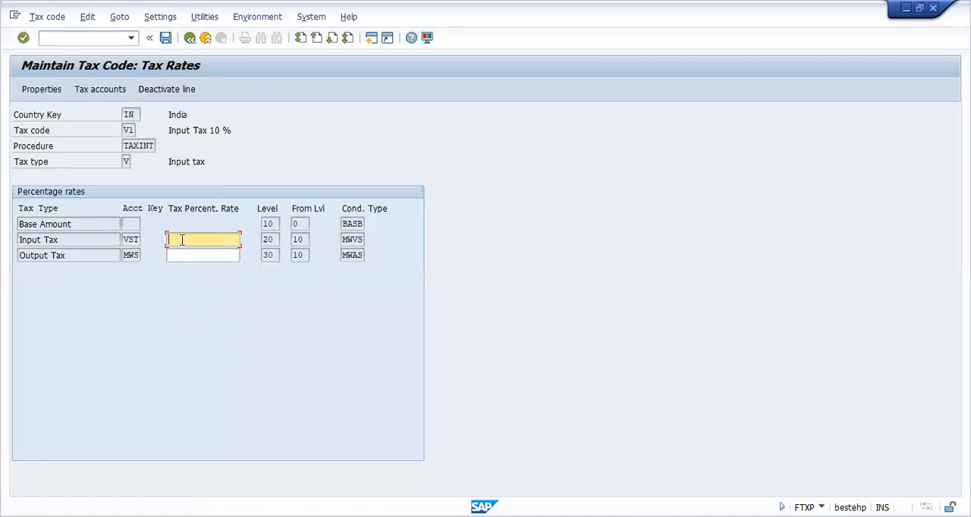
Step: Set the Input Tax percentage rate of tax code V1 to 10
{"action": "type", "text": "1"}
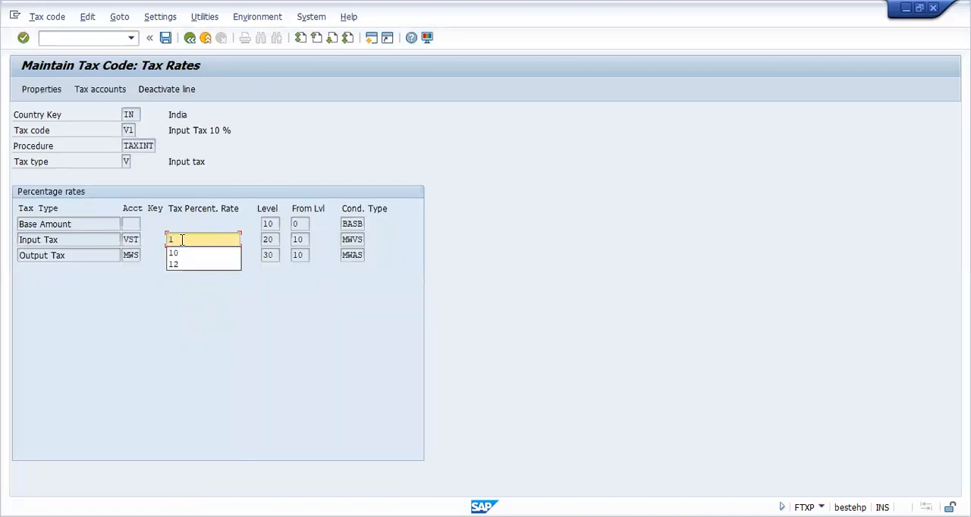
{"action": "type", "text": "0"}
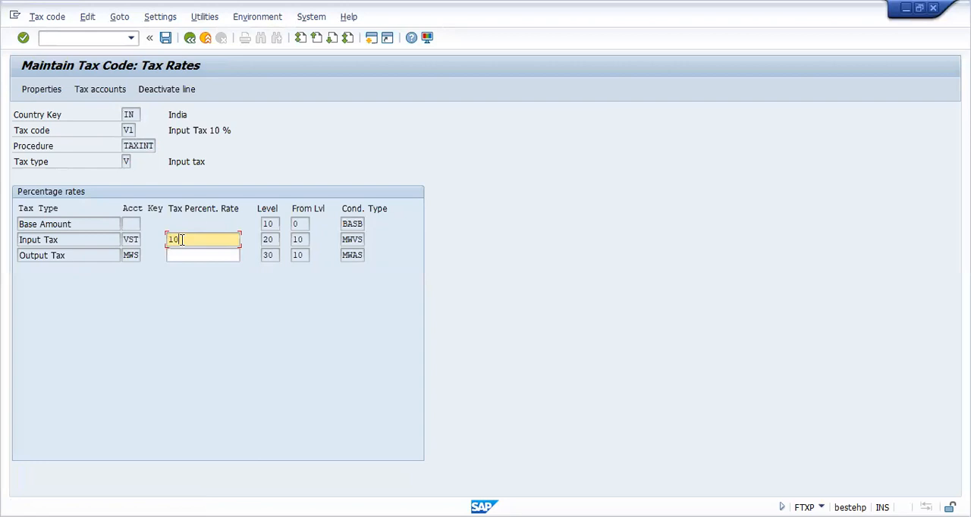
{"action": "key", "text": "Return"}
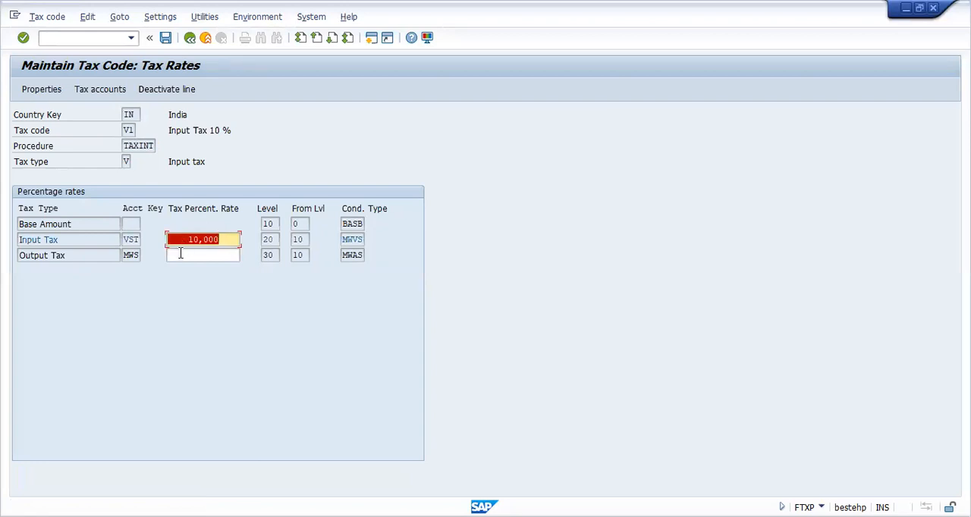
Step: Deactivate the Output Tax line of tax code V1 and save the tax code
{"action": "left_click", "coordinate": [181, 255]}
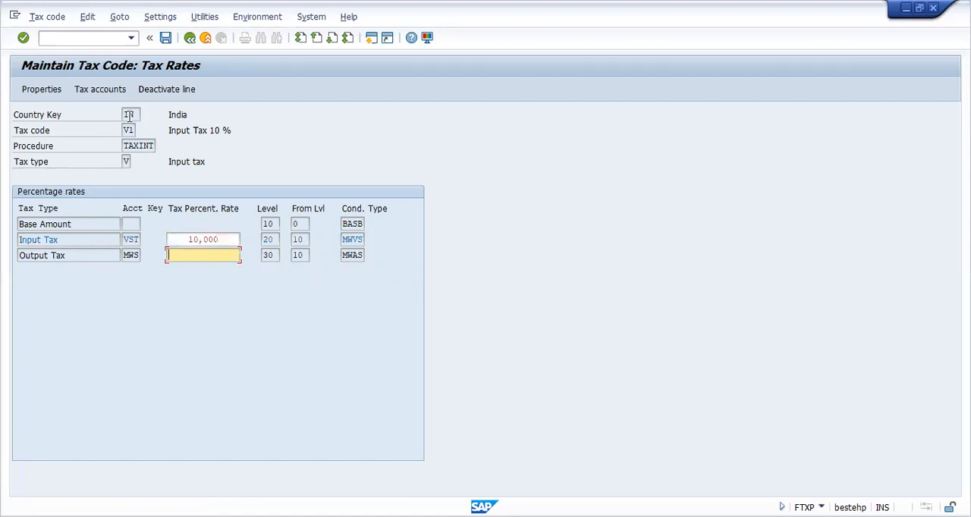
{"action": "left_click", "coordinate": [152, 92]}
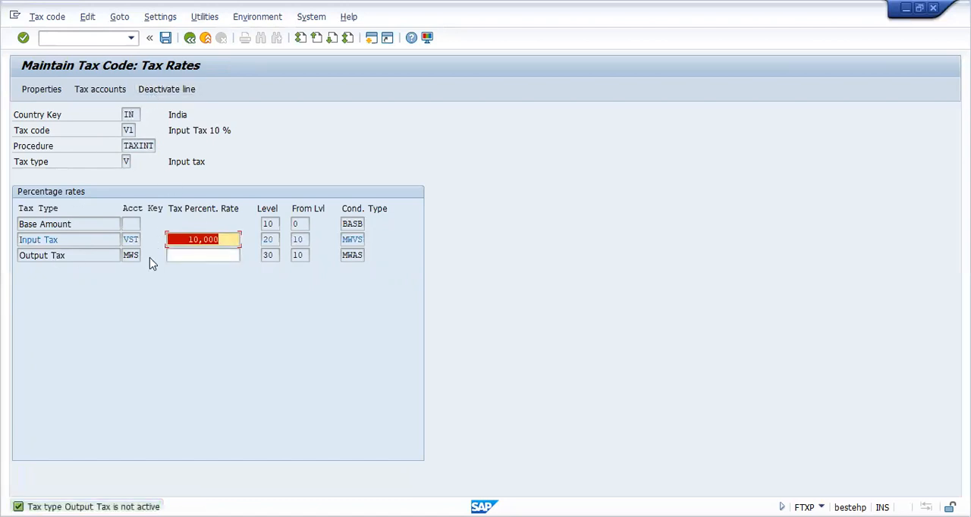
{"action": "left_click", "coordinate": [166, 38]}
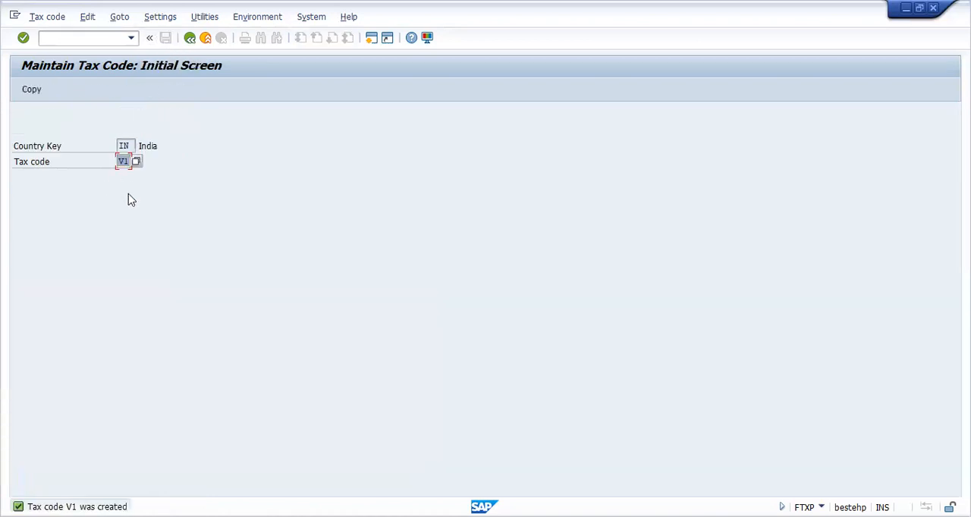
Step: Start a new tax code V2 for country IN with the description "Input Tax 12 %"
{"action": "type", "text": "V"}
{"action": "left_click", "coordinate": [125, 182]}
{"action": "key", "text": "Return"}
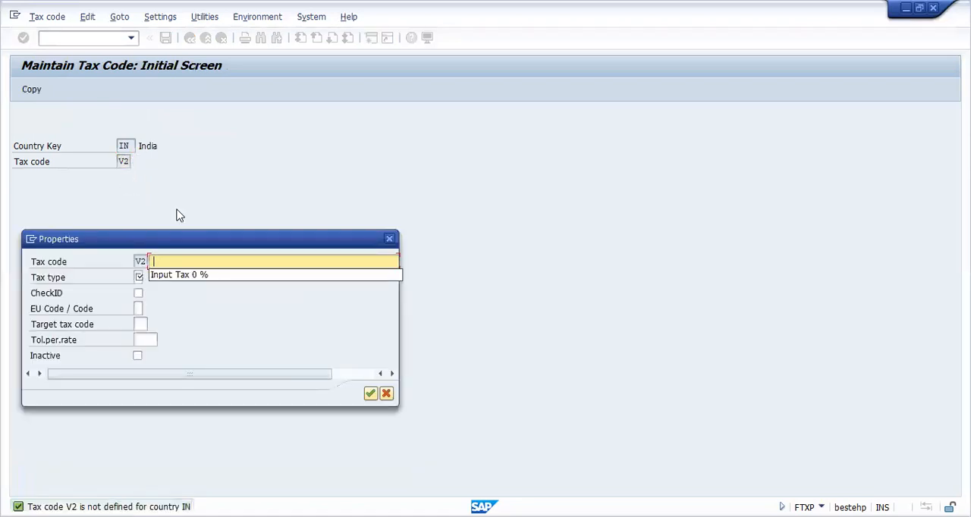
{"action": "left_click", "coordinate": [199, 280]}
{"action": "left_click", "coordinate": [194, 262]}
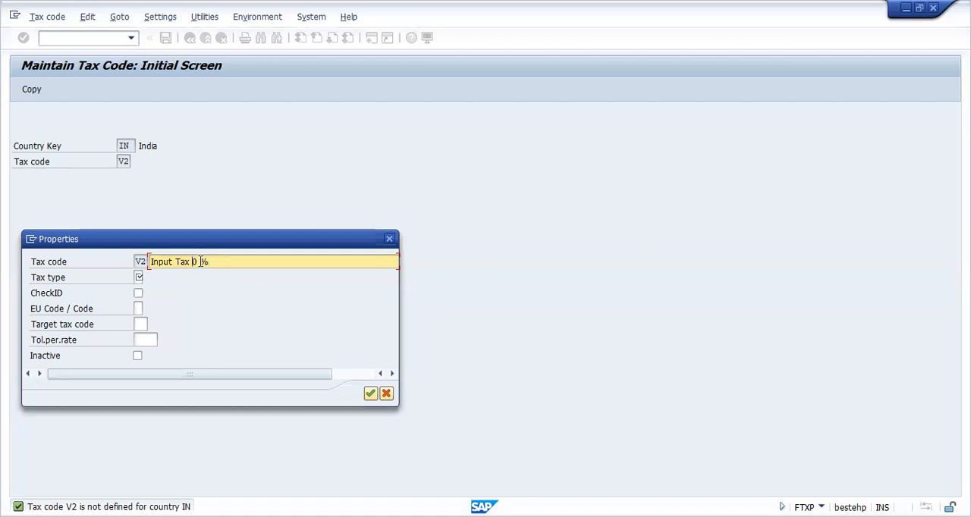
{"action": "type", "text": "1"}
{"action": "key", "text": "Delete"}
{"action": "type", "text": "2"}
Step: Assign tax type V to tax code V2 and accept its properties
{"action": "left_click", "coordinate": [137, 278]}
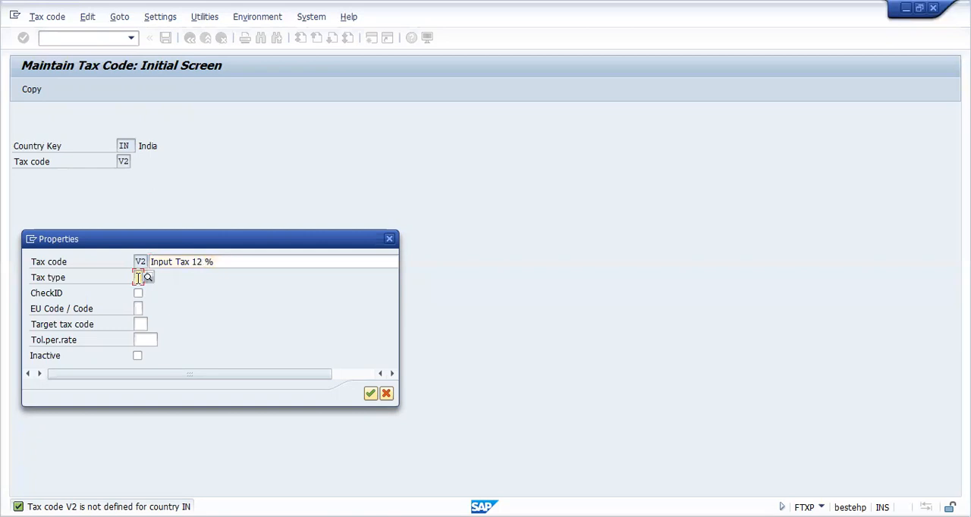
{"action": "type", "text": "V"}
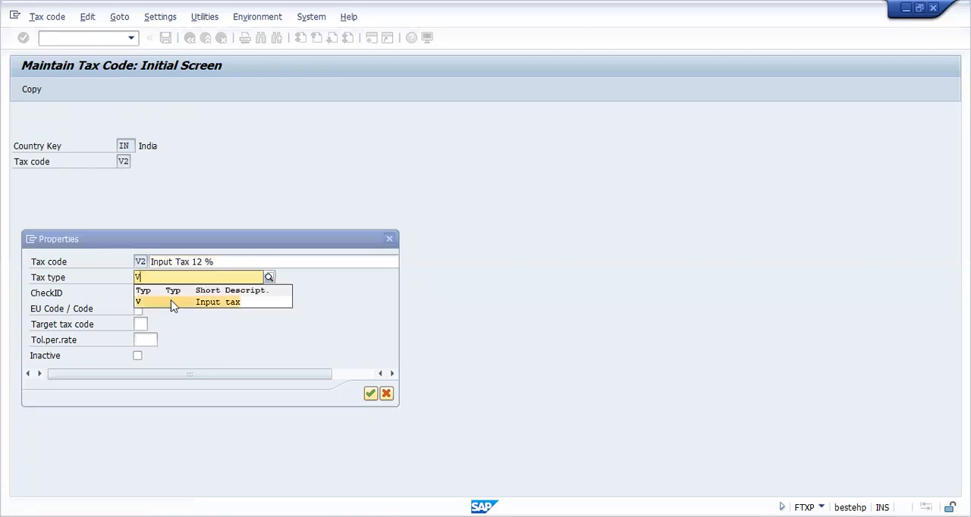
{"action": "left_click", "coordinate": [161, 277]}
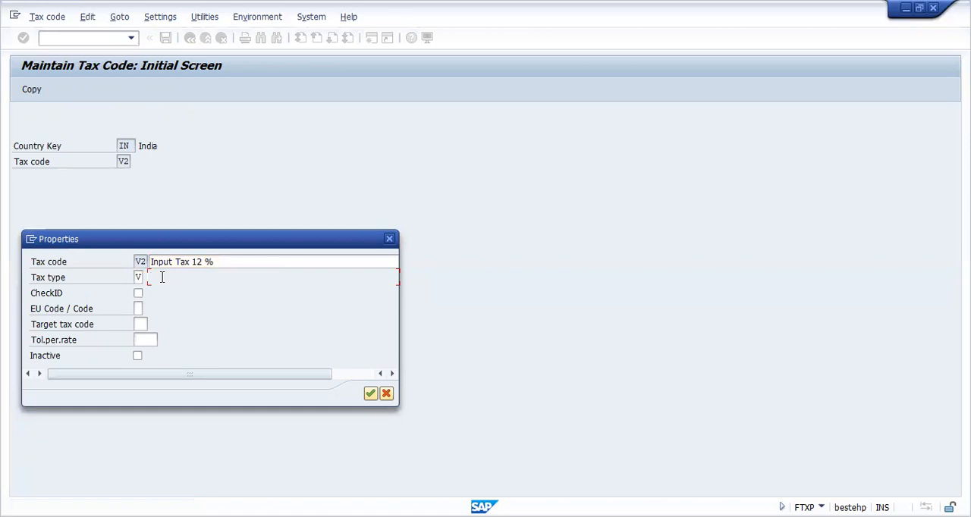
{"action": "key", "text": "Return"}
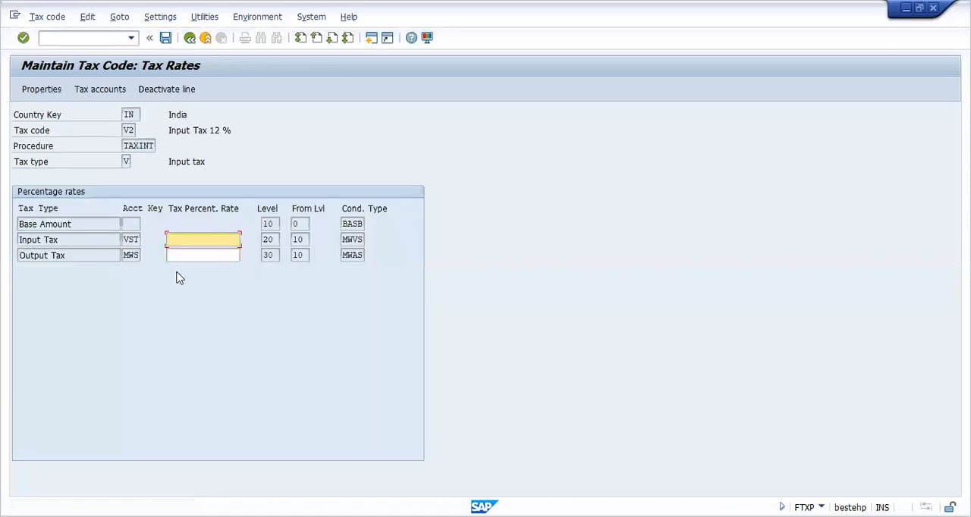
Step: Save tax code V2 with an Input Tax percentage rate of 12 and the Output Tax line deactivated
{"action": "type", "text": "12"}
{"action": "left_click", "coordinate": [185, 255]}
{"action": "left_click", "coordinate": [148, 91]}
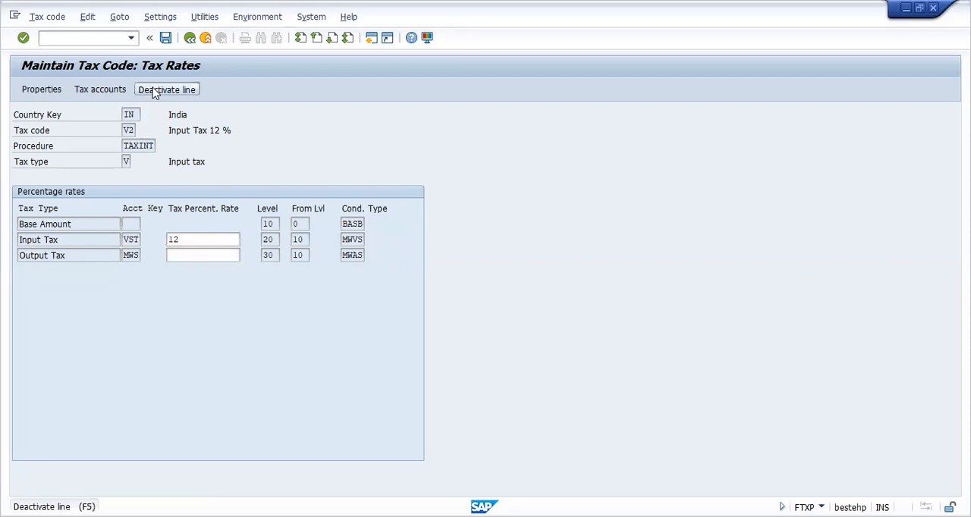
{"action": "left_click", "coordinate": [166, 37]}
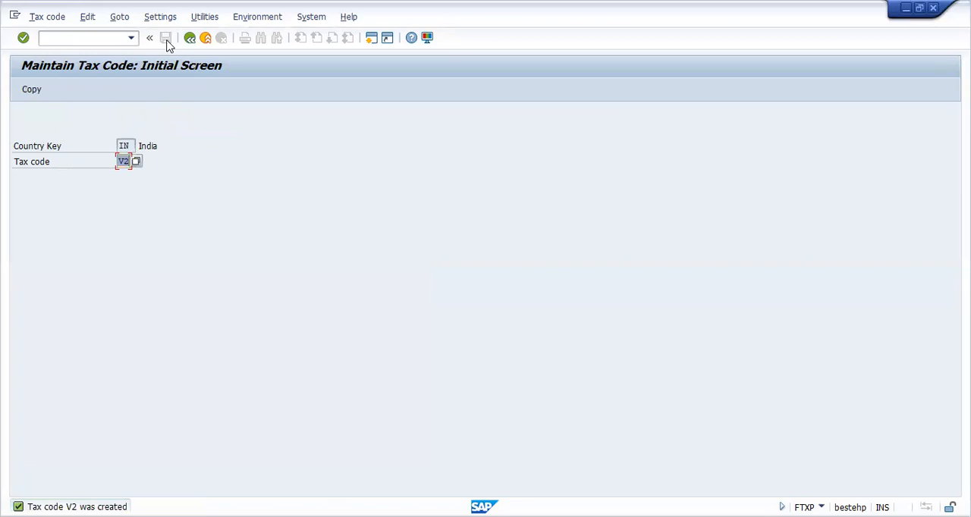
Step: Start a new tax code A0 for country IN
{"action": "key", "text": "BackSpace"}
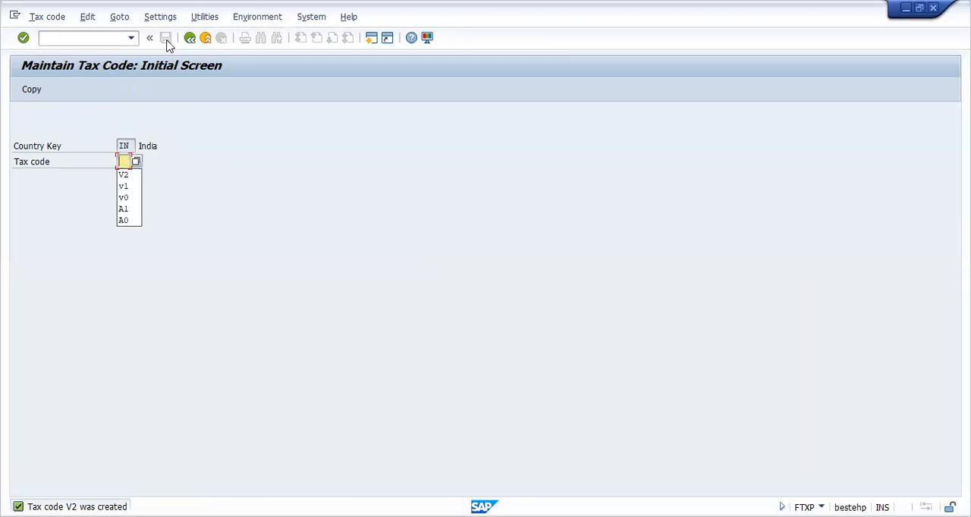
{"action": "type", "text": "A0"}
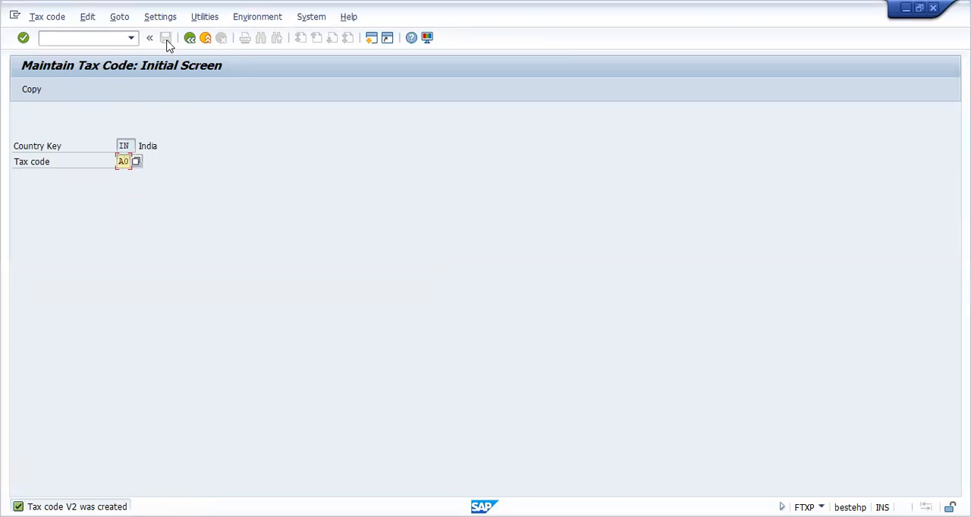
{"action": "key", "text": "Return"}
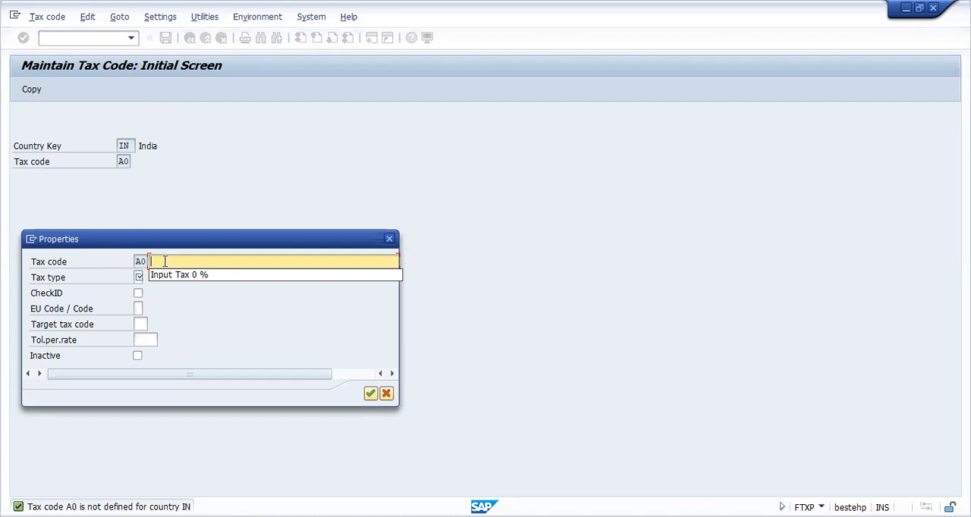
Step: Enter "Output tax 0 %" as the description of tax code A0
{"action": "type", "text": "O"}
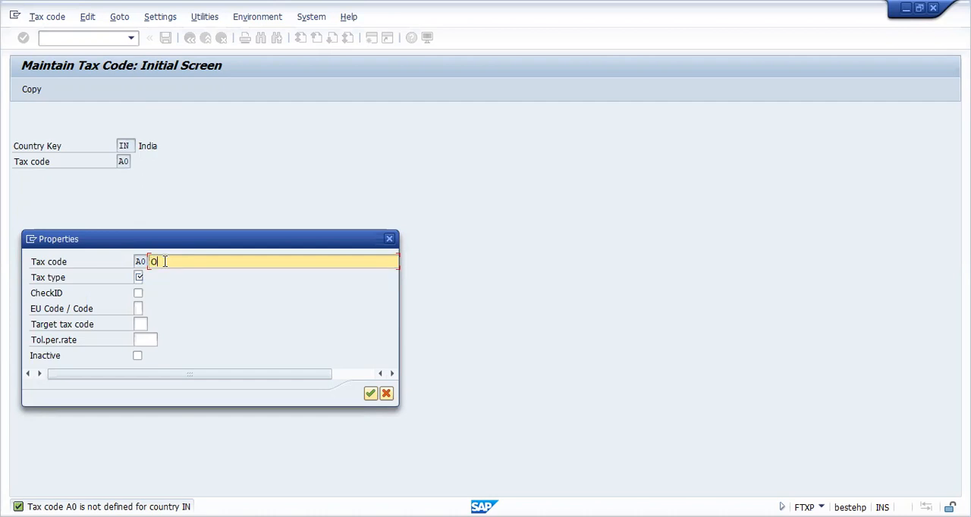
{"action": "type", "text": "utput tax 0 %"}
Step: Assign tax type A, Output tax, to tax code A0 and accept its properties
{"action": "left_click", "coordinate": [139, 278]}
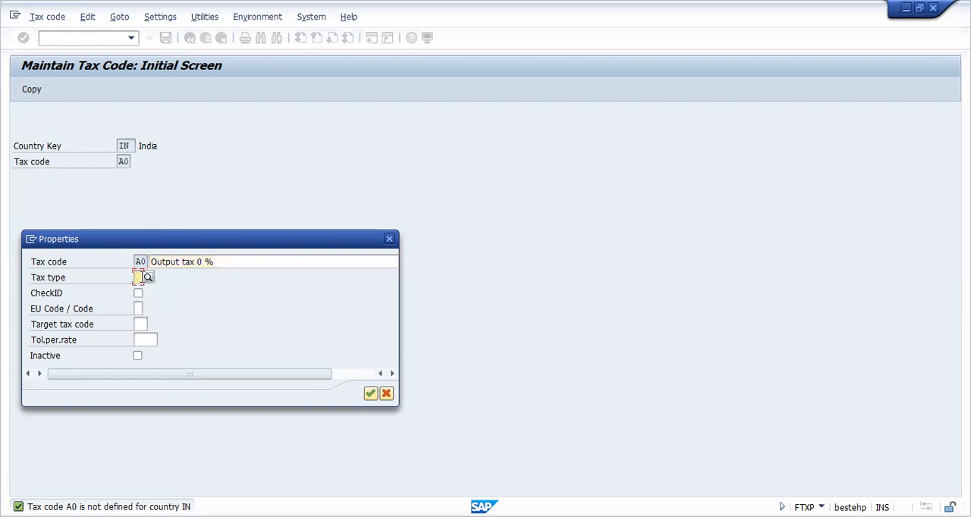
{"action": "left_click", "coordinate": [146, 278]}
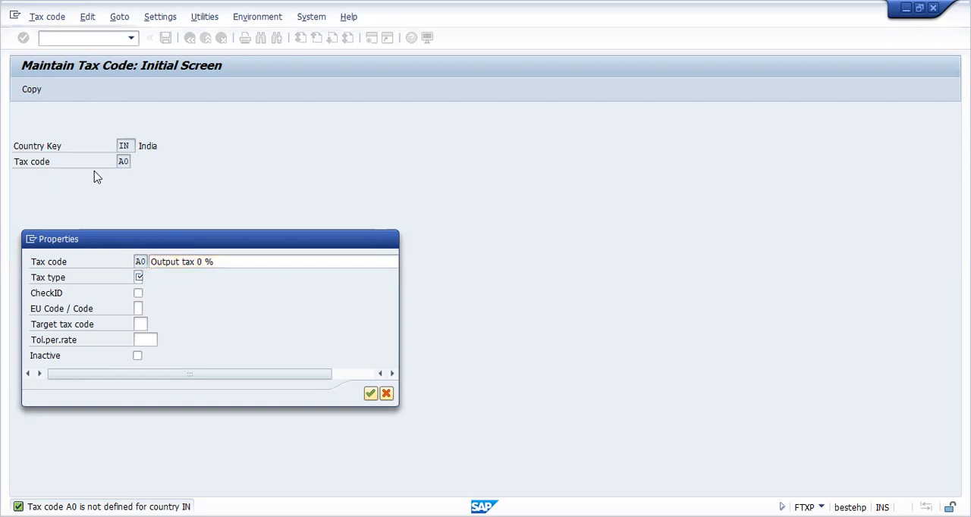
{"action": "left_click", "coordinate": [371, 392]}
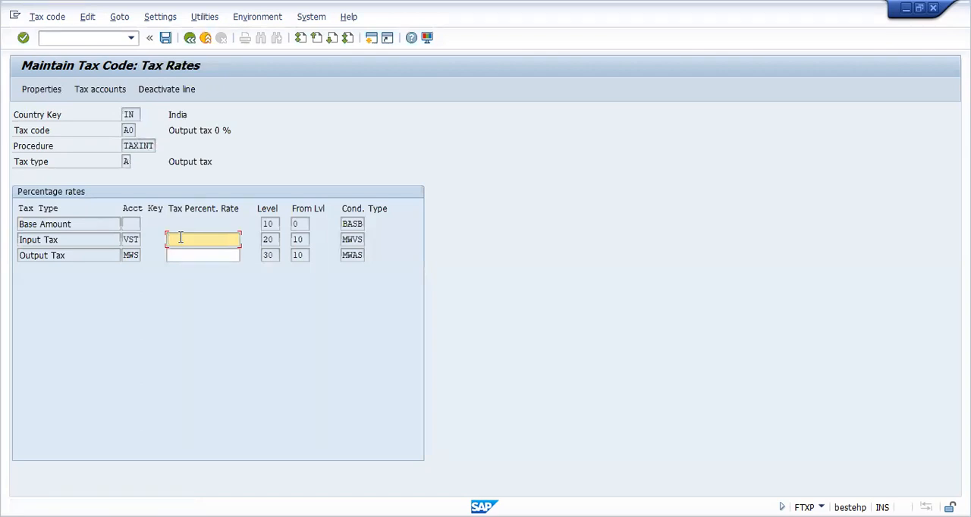
Step: Set tax code A0's Output Tax percentage rate to 0, deactivate the Input Tax line, and leave the tax rates
{"action": "left_click", "coordinate": [181, 255]}
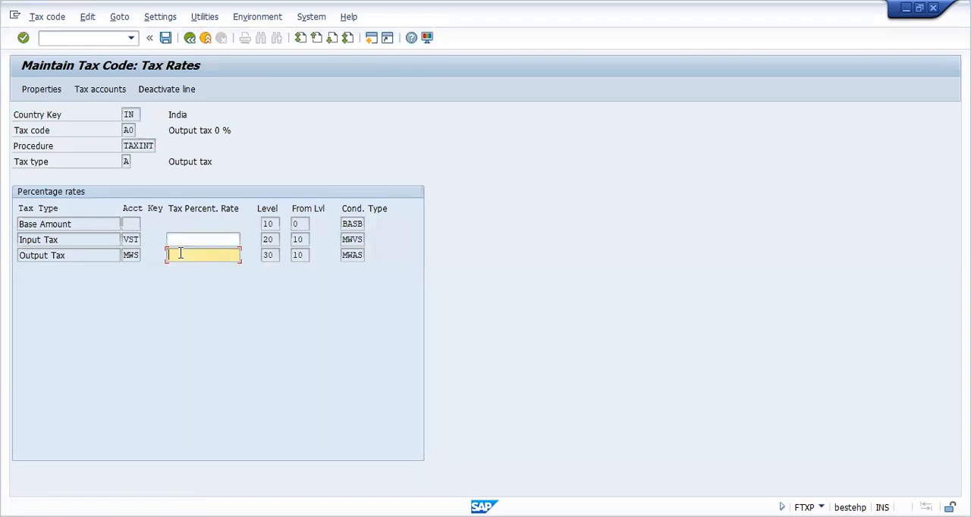
{"action": "type", "text": "0"}
{"action": "key", "text": "Return"}
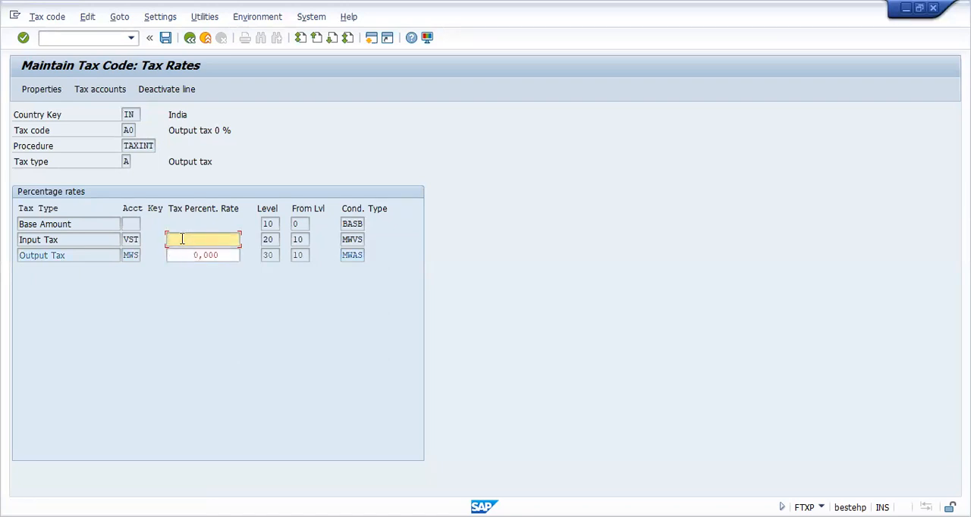
{"action": "left_click", "coordinate": [174, 89]}
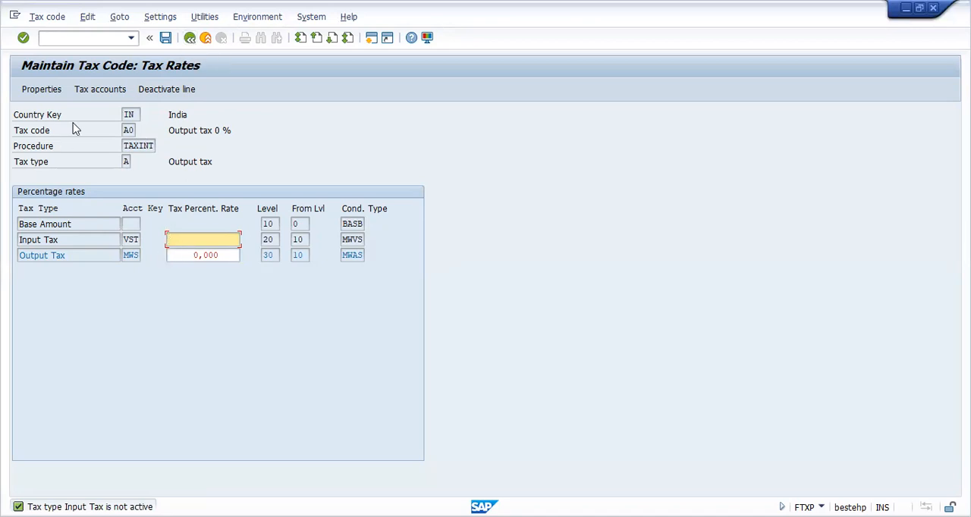
{"action": "left_click", "coordinate": [190, 38]}
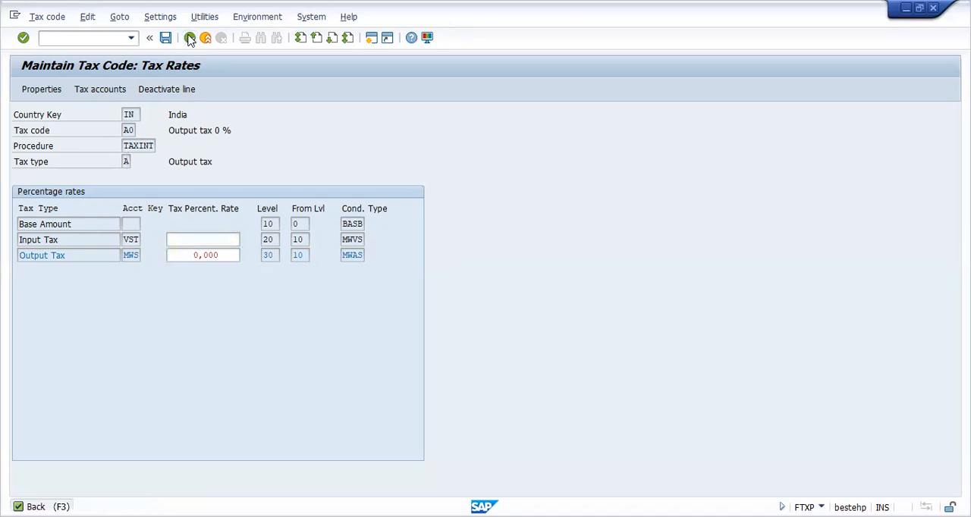
{"action": "left_click", "coordinate": [215, 295]}
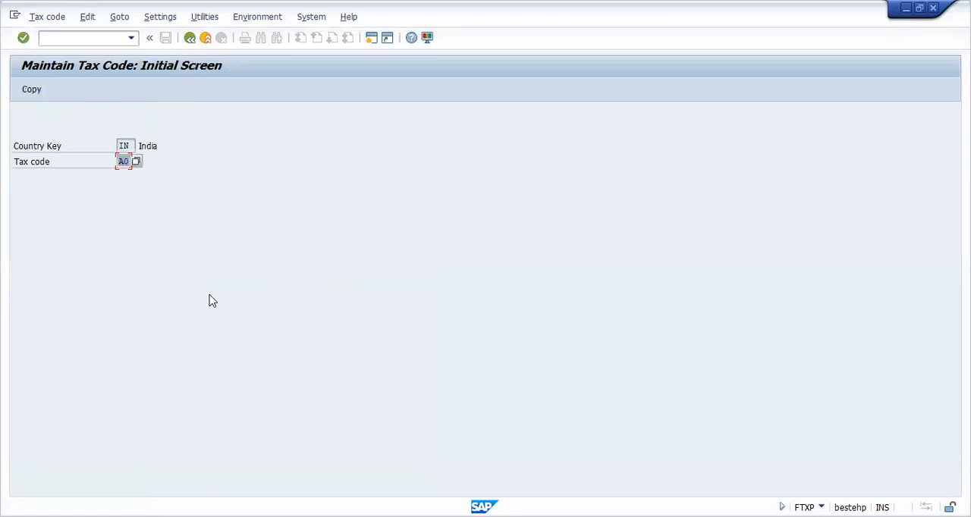
Step: Start a new tax code A1 for country IN
{"action": "left_click", "coordinate": [131, 161]}
{"action": "key", "text": "BackSpace"}
{"action": "type", "text": "1"}
{"action": "key", "text": "Return"}
Step: Enter "Output tax 10 %" as the description of tax code A1
{"action": "left_click", "coordinate": [184, 260]}
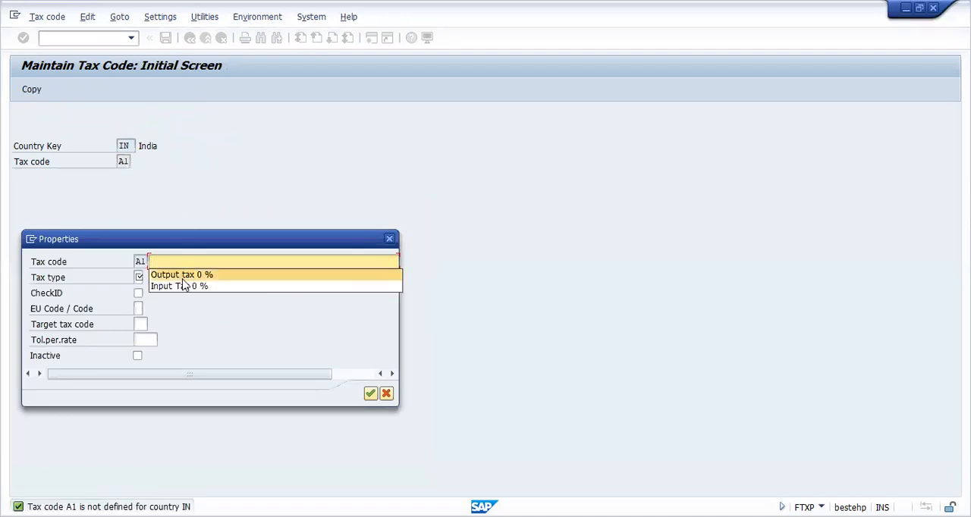
{"action": "left_click", "coordinate": [185, 274]}
{"action": "left_click", "coordinate": [197, 262]}
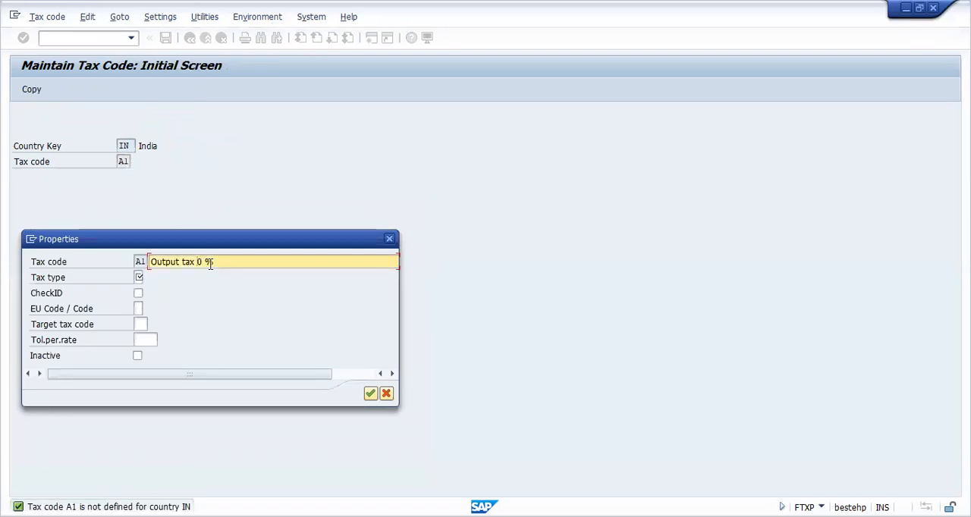
{"action": "type", "text": "10"}
{"action": "key", "text": "BackSpace"}
Step: Assign tax type A, Output tax, to tax code A1 and accept its properties
{"action": "left_click", "coordinate": [138, 277]}
{"action": "left_click", "coordinate": [147, 279]}
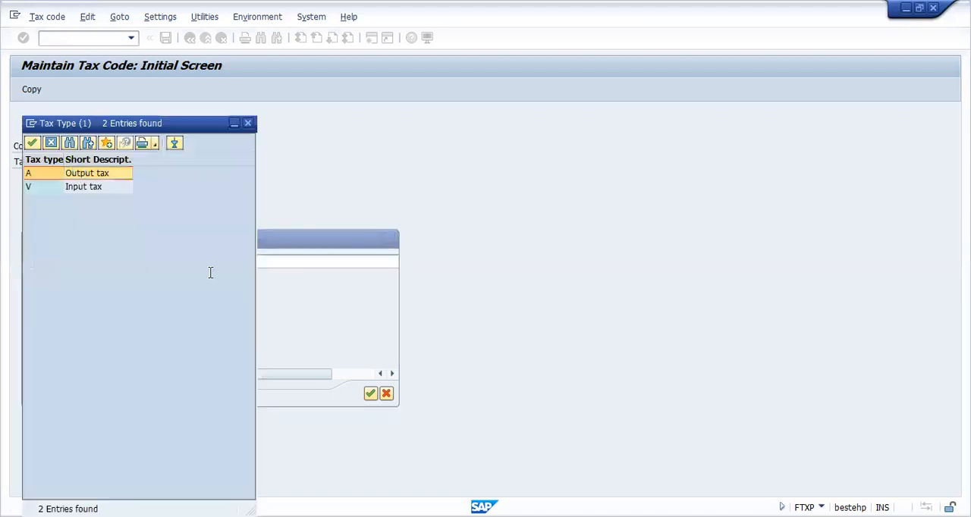
{"action": "key", "text": "Return"}
{"action": "key", "text": "Return"}
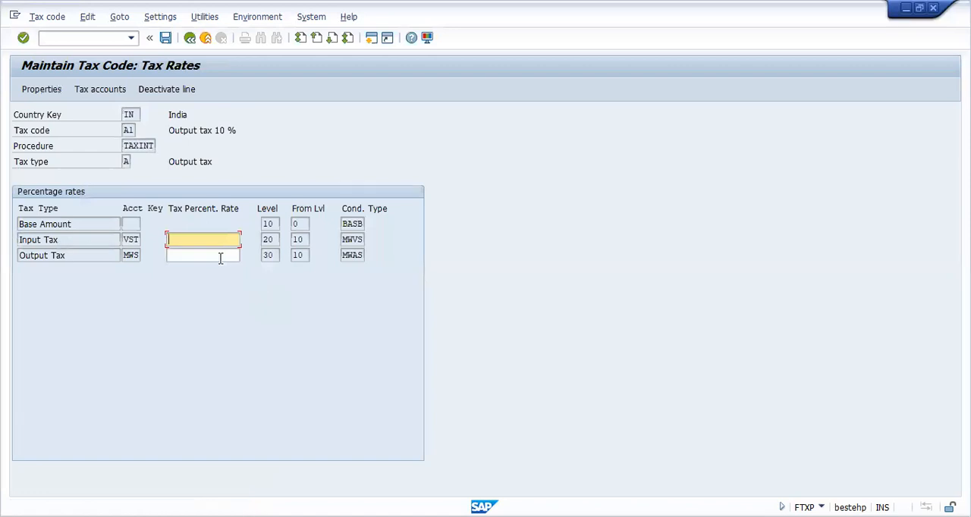
Step: Save tax code A1 with an Output Tax percentage rate of 10 and the Input Tax line deactivated
{"action": "left_click", "coordinate": [196, 255]}
{"action": "type", "text": "1"}
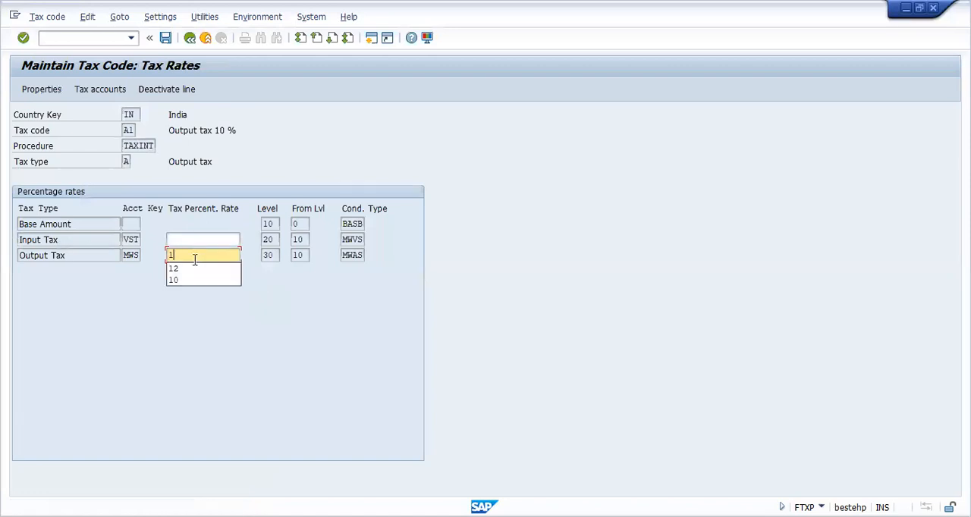
{"action": "left_click", "coordinate": [195, 279]}
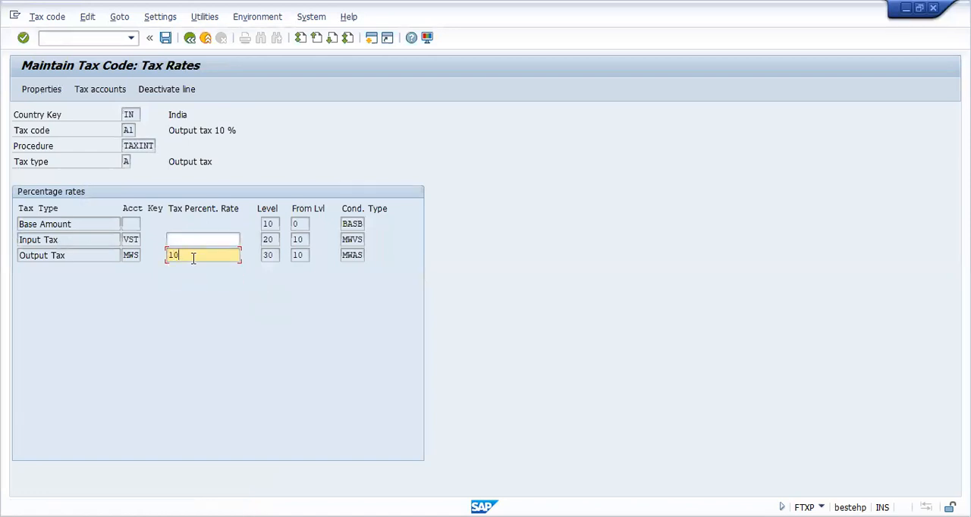
{"action": "key", "text": "Return"}
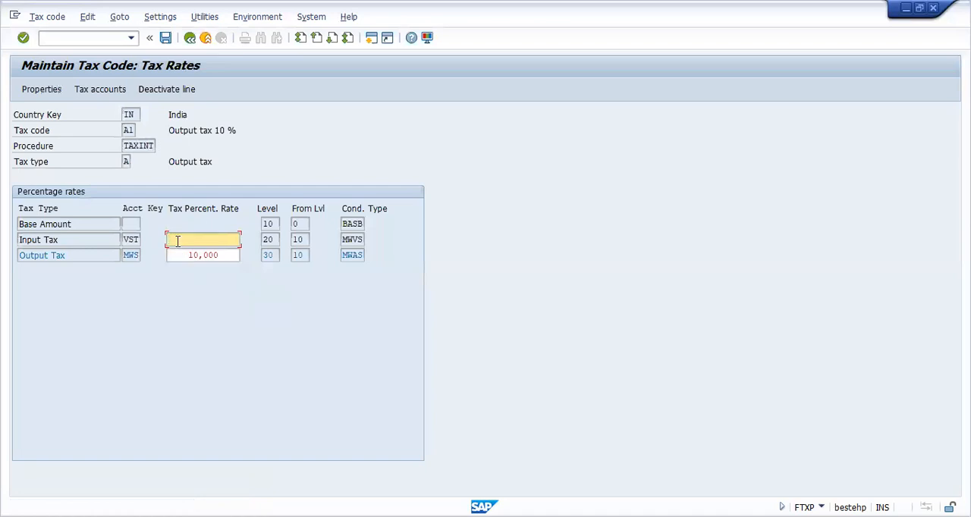
{"action": "left_click", "coordinate": [152, 89]}
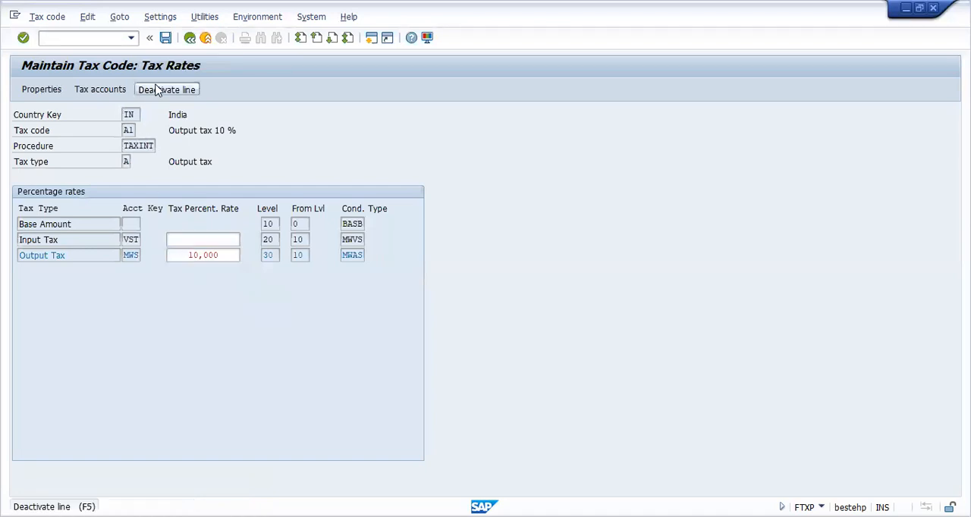
{"action": "left_click", "coordinate": [165, 38]}
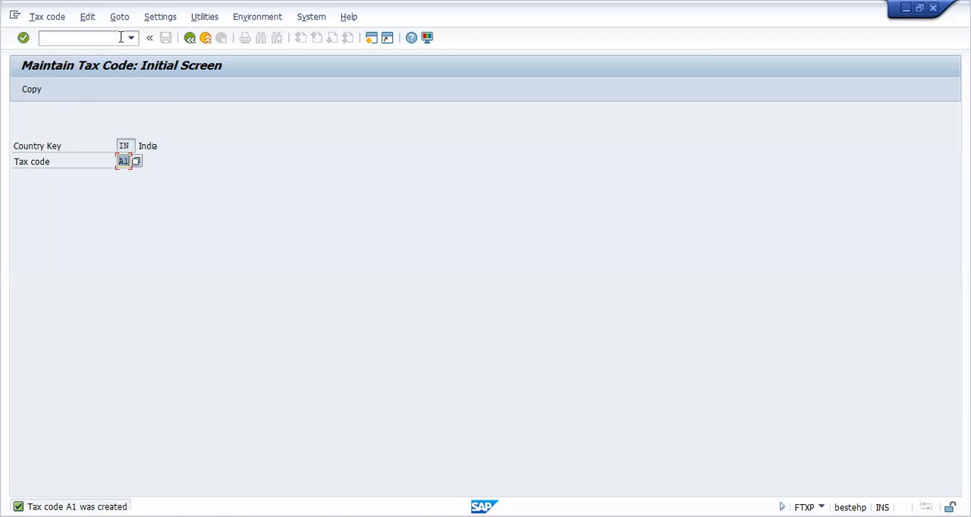
Step: Return to the implementation guide and open Assign Tax Codes for Non-Taxable Transactions under the Posting node of Tax on Sales/Purchases
{"action": "left_click", "coordinate": [190, 39]}
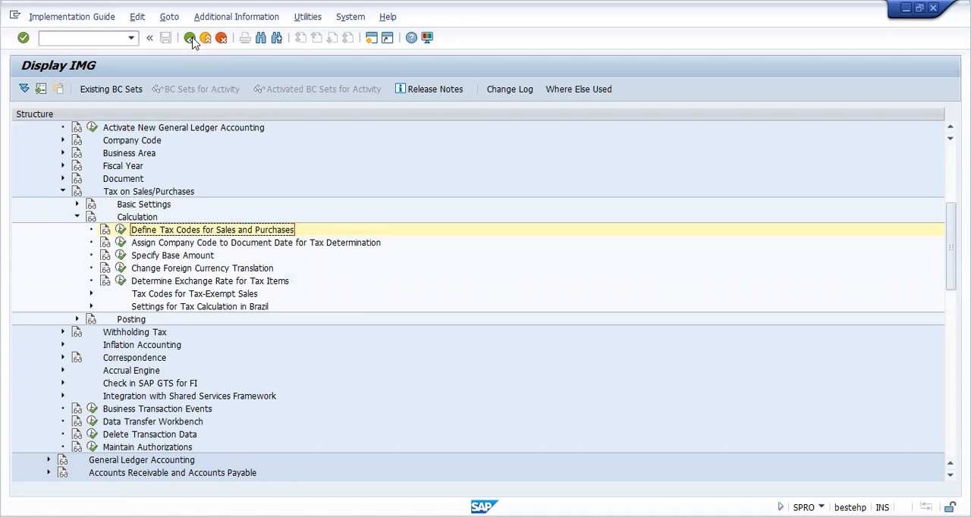
{"action": "left_click", "coordinate": [76, 218]}
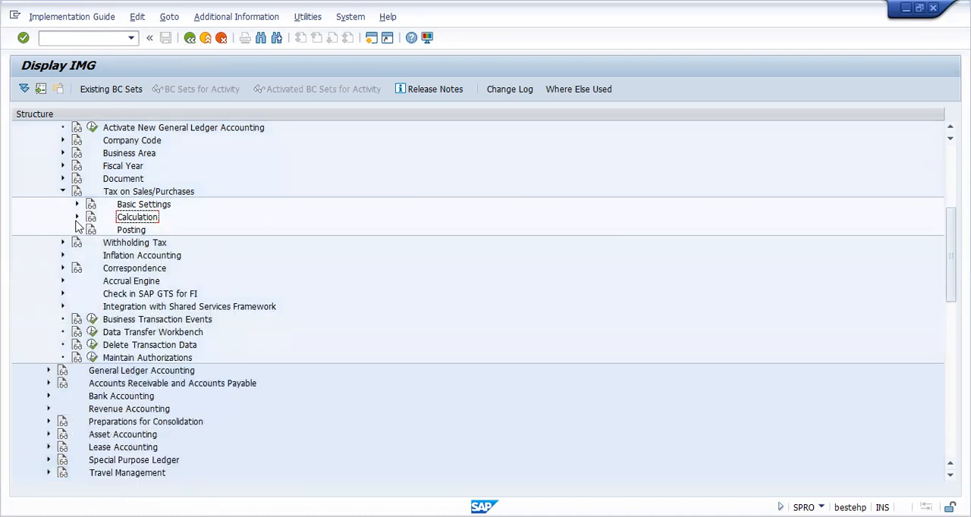
{"action": "left_click", "coordinate": [77, 229]}
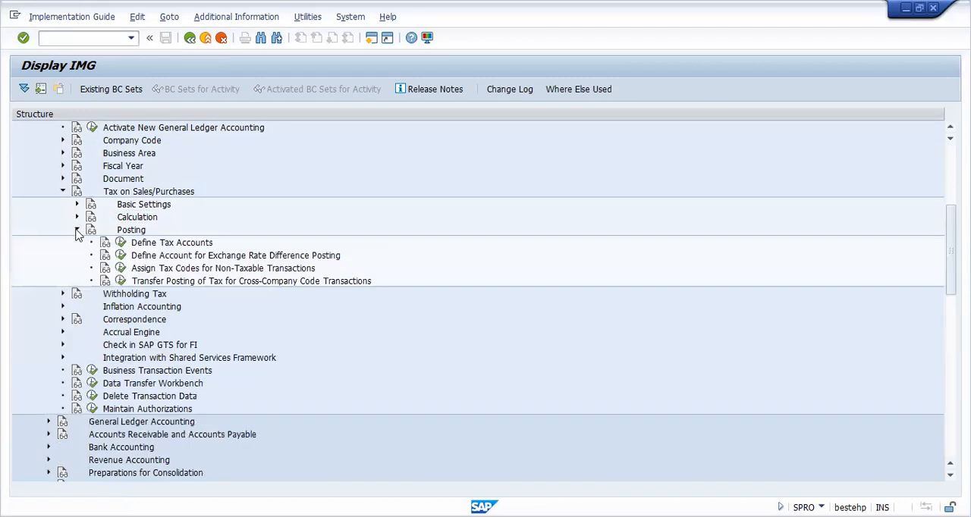
{"action": "left_click", "coordinate": [192, 271]}
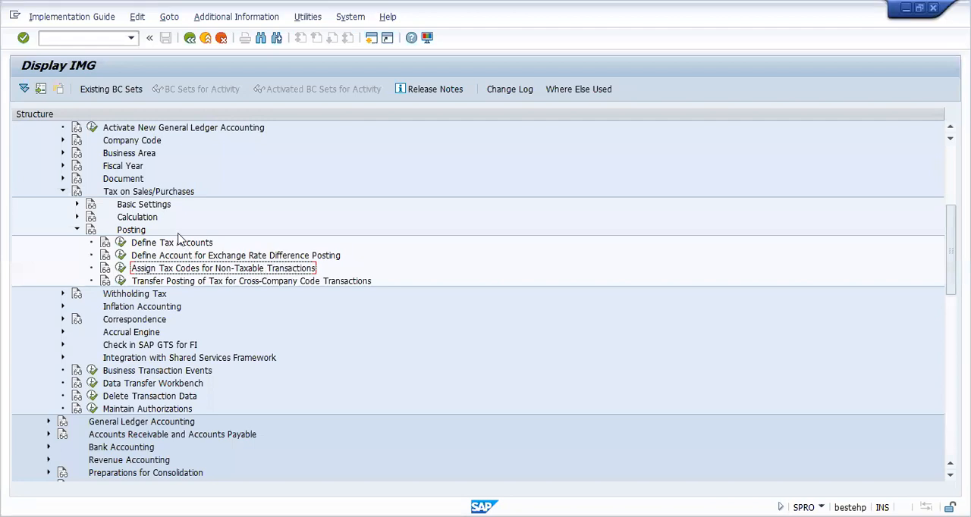
{"action": "left_click", "coordinate": [148, 192]}
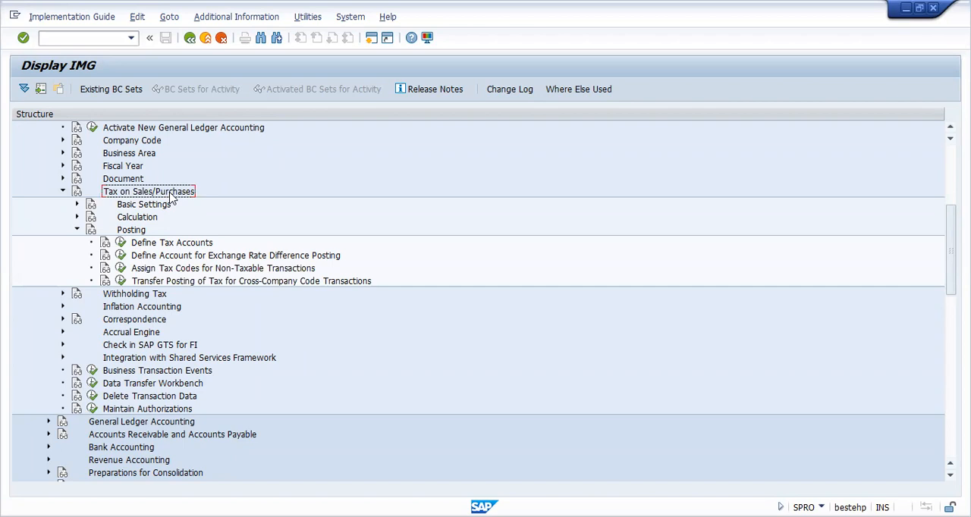
{"action": "left_click", "coordinate": [153, 205]}
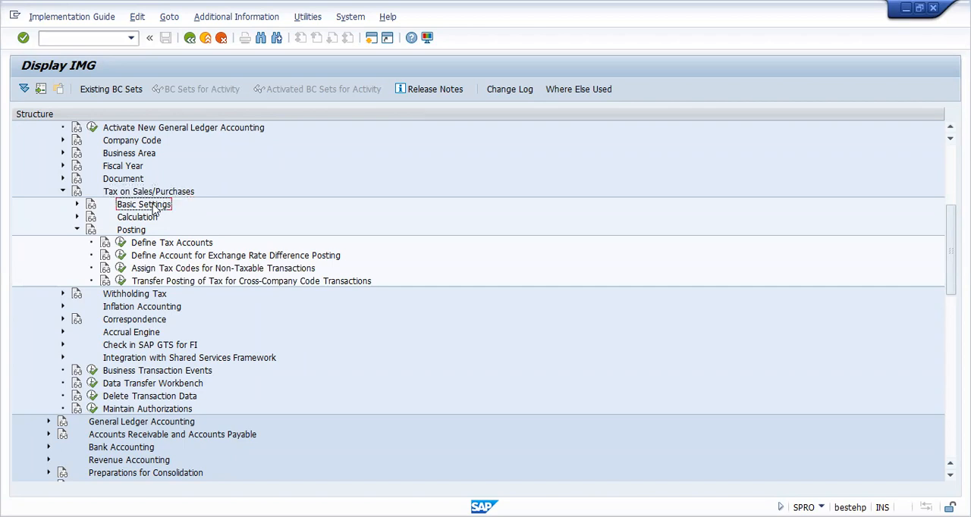
{"action": "left_click", "coordinate": [137, 233]}
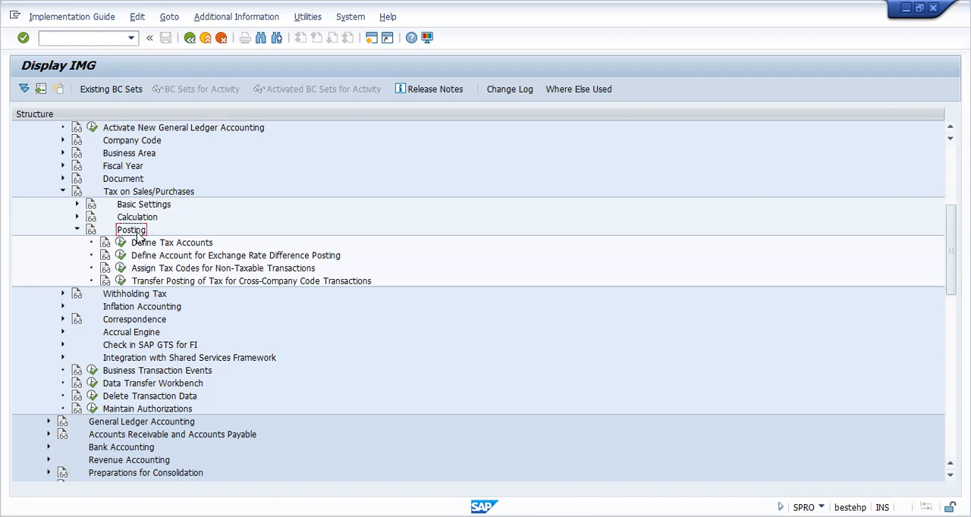
{"action": "left_click", "coordinate": [161, 270]}
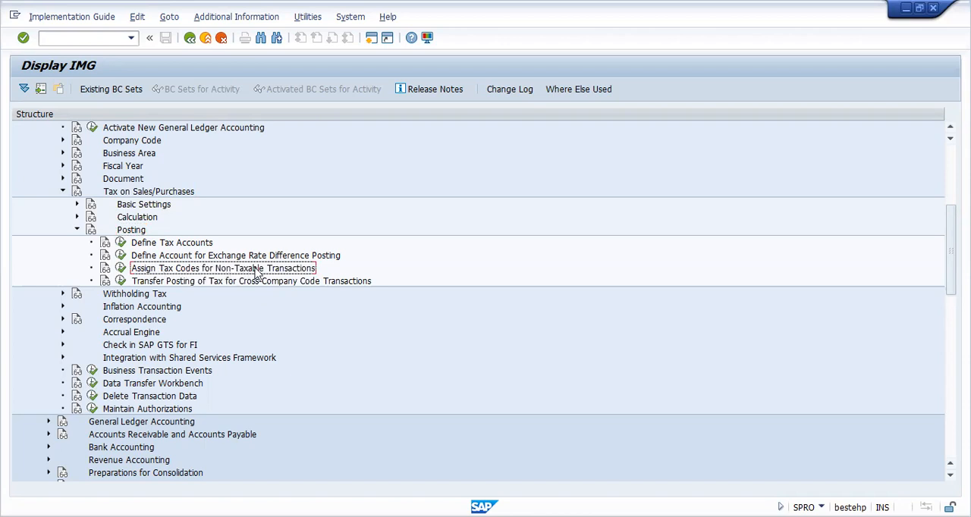
{"action": "left_click", "coordinate": [122, 270]}
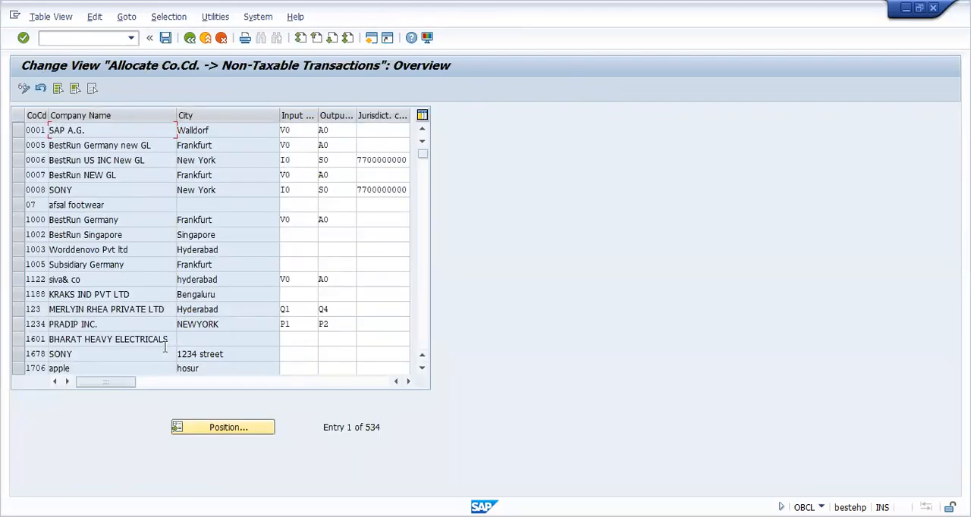
Step: Position the non-taxable transactions list at company code TTST
{"action": "left_click", "coordinate": [219, 427]}
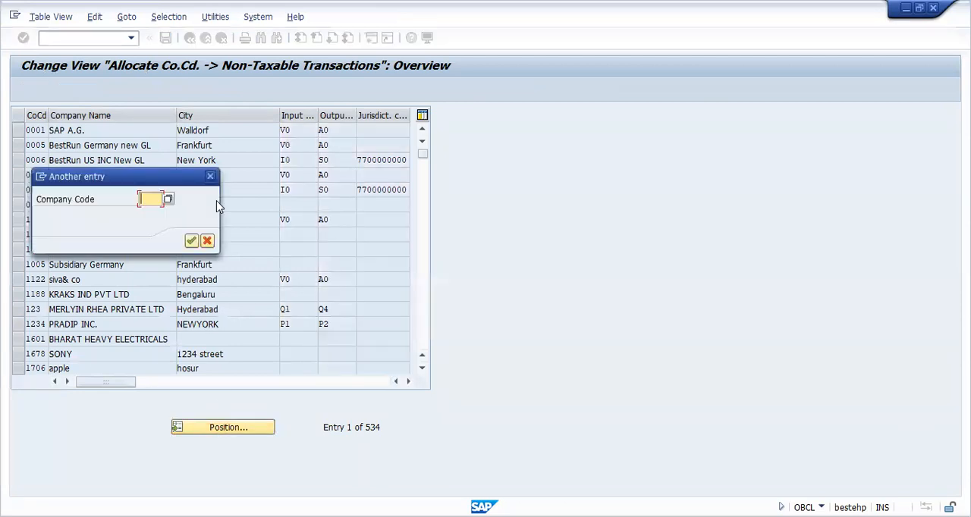
{"action": "type", "text": "t"}
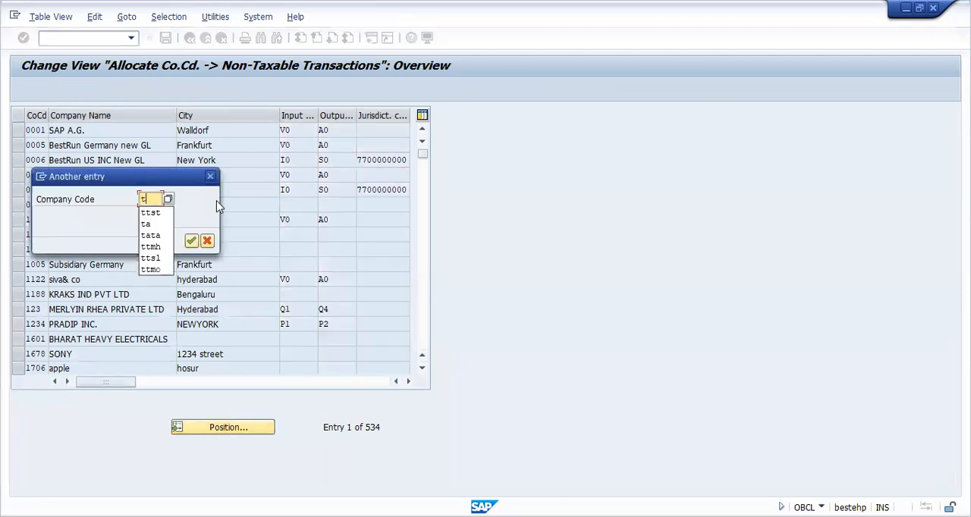
{"action": "left_click", "coordinate": [150, 212]}
{"action": "left_click", "coordinate": [192, 241]}
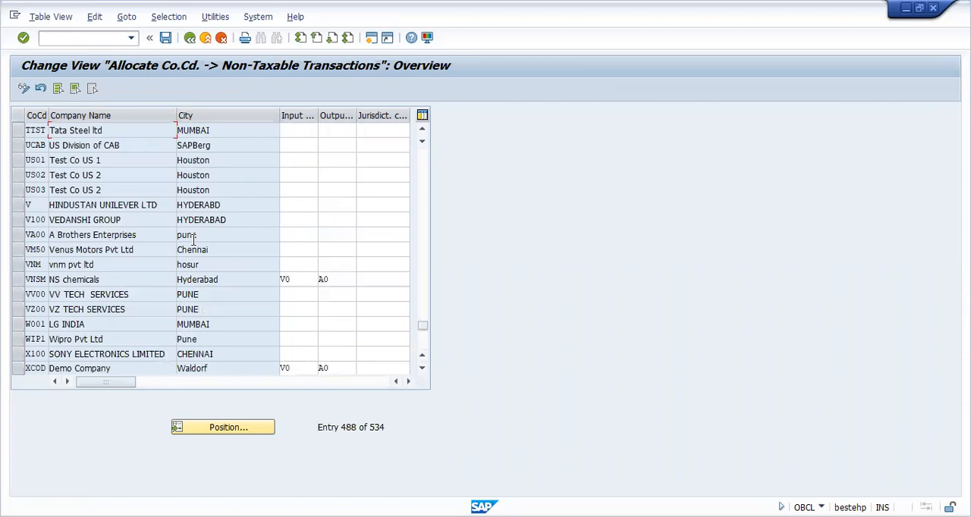
Step: Assign input tax code V0 and output tax code A0 to company code TTST for non-taxable transactions
{"action": "left_click", "coordinate": [16, 134]}
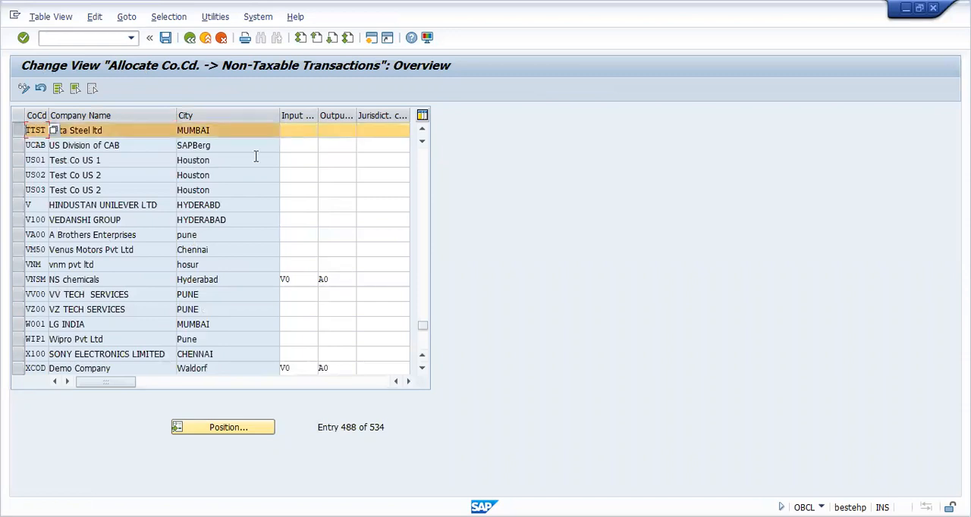
{"action": "left_click", "coordinate": [302, 130]}
{"action": "type", "text": "v0"}
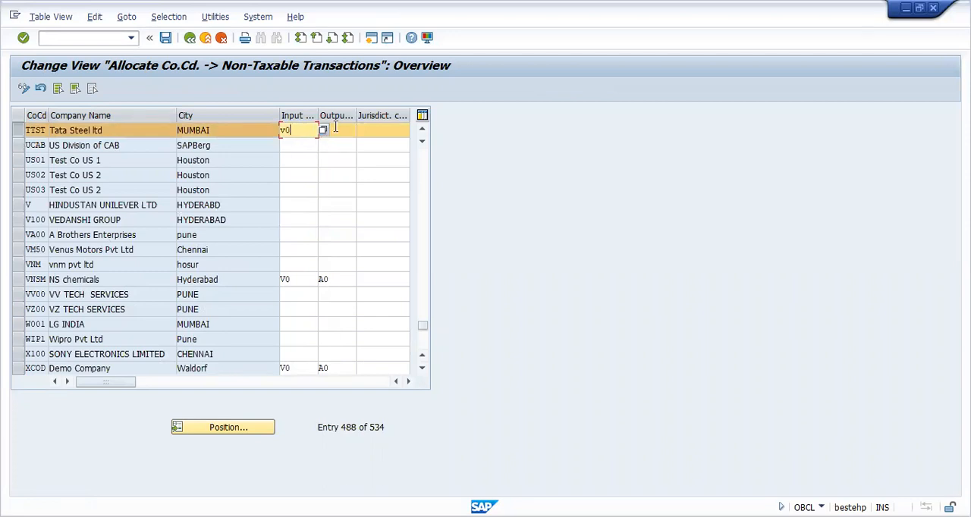
{"action": "left_click", "coordinate": [335, 129]}
{"action": "type", "text": "a0"}
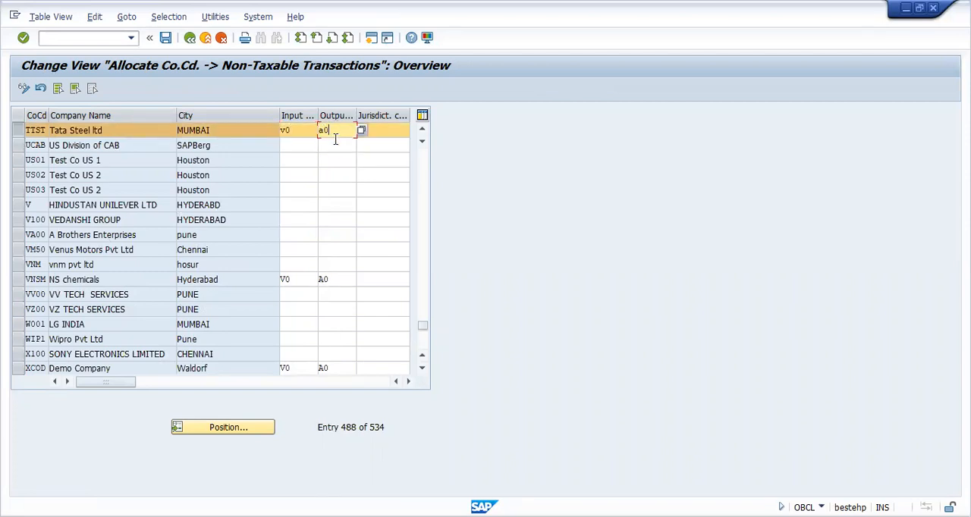
{"action": "key", "text": "Return"}
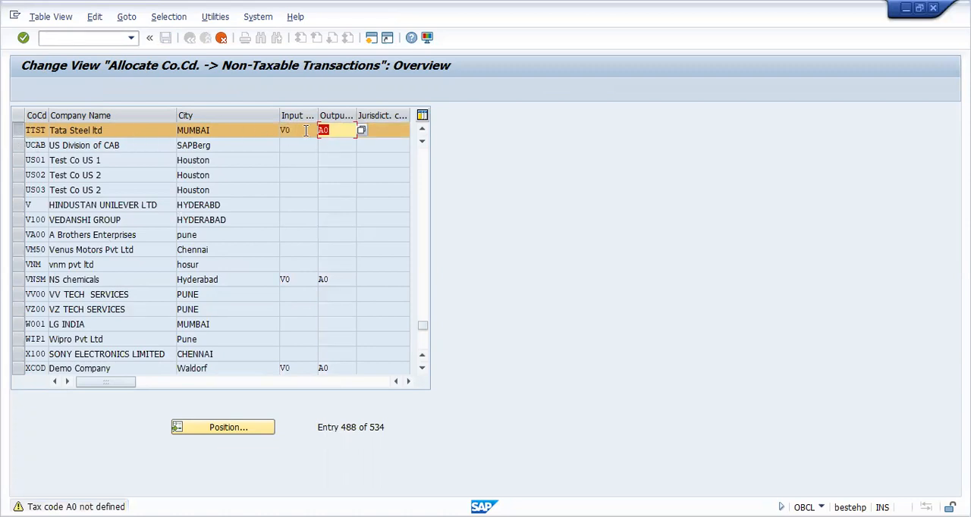
{"action": "key", "text": "Delete"}
{"action": "left_click", "coordinate": [340, 130]}
{"action": "type", "text": "A0"}
{"action": "key", "text": "Return"}
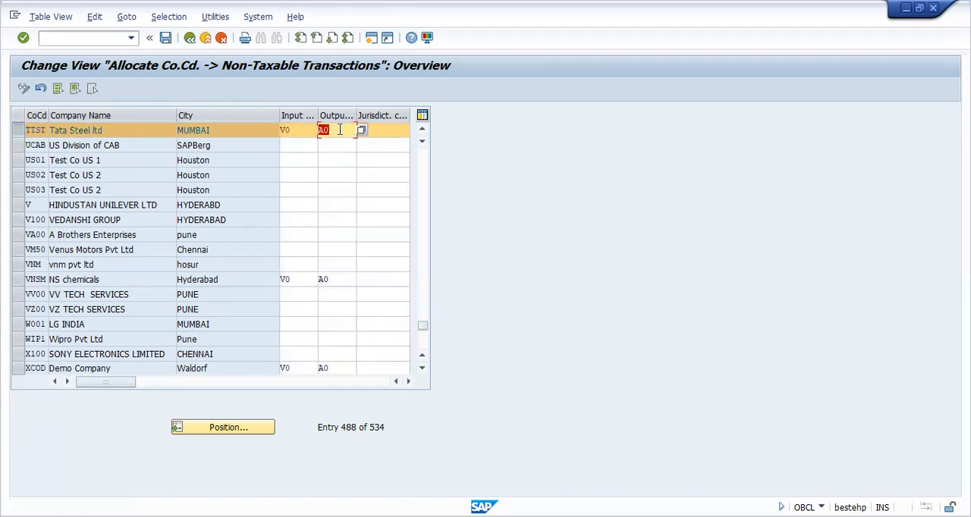
Step: Save the TTST tax code assignment in the proposed customizing request and go back to the customizing project screen
{"action": "left_click", "coordinate": [167, 38]}
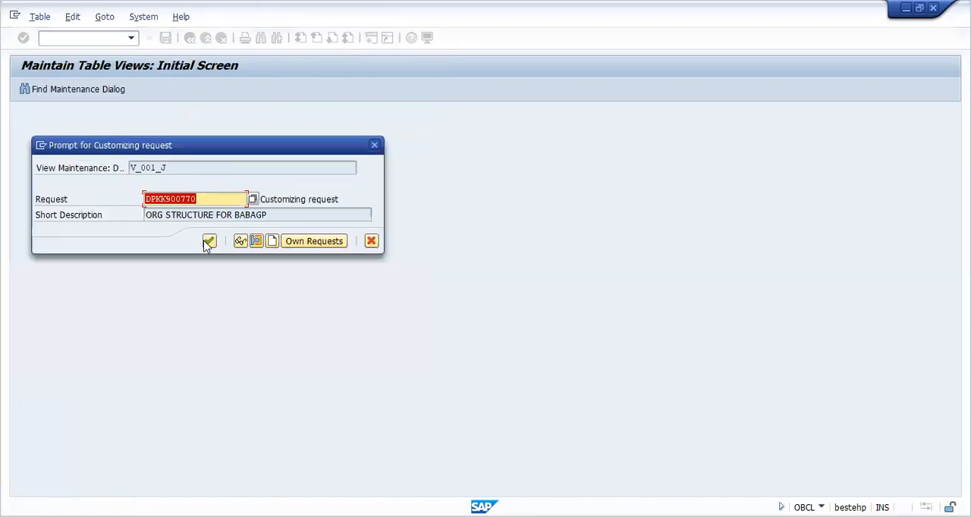
{"action": "left_click", "coordinate": [209, 242]}
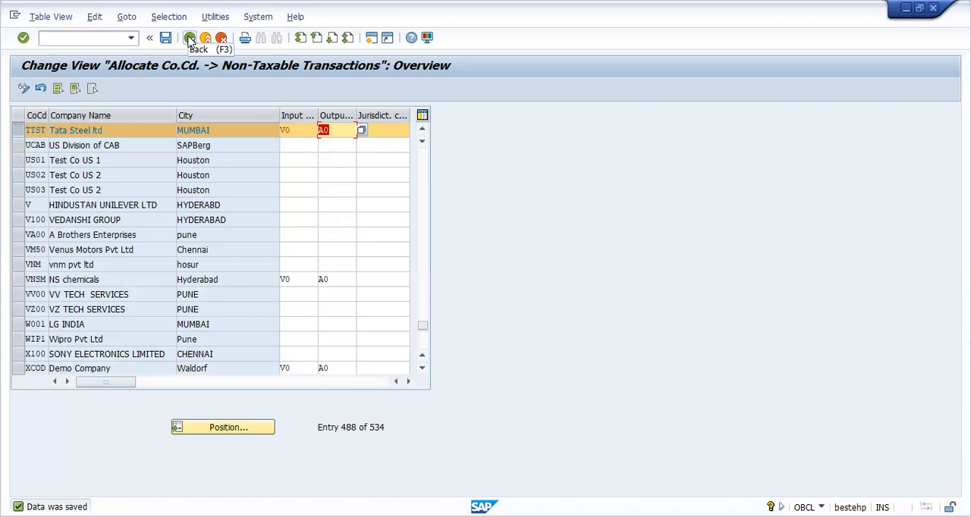
{"action": "left_click", "coordinate": [189, 38]}
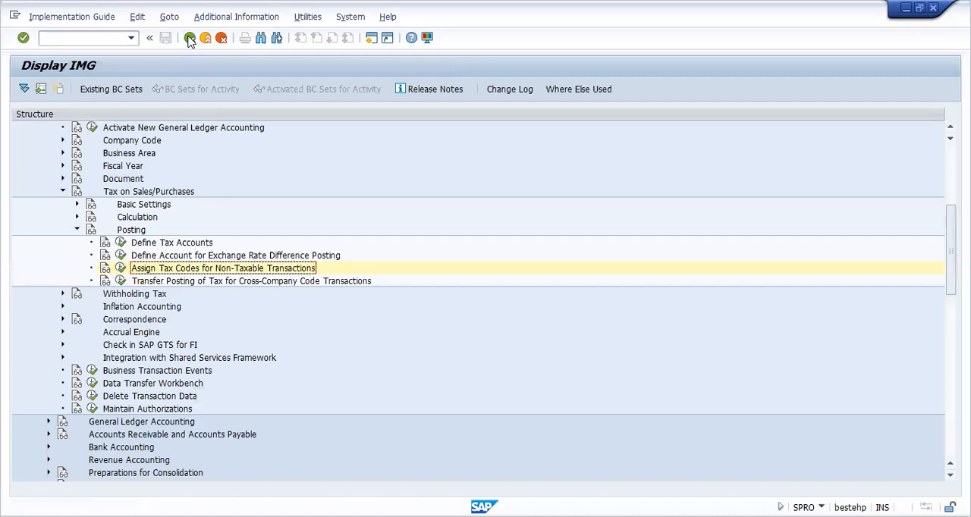
{"action": "left_click", "coordinate": [190, 38]}
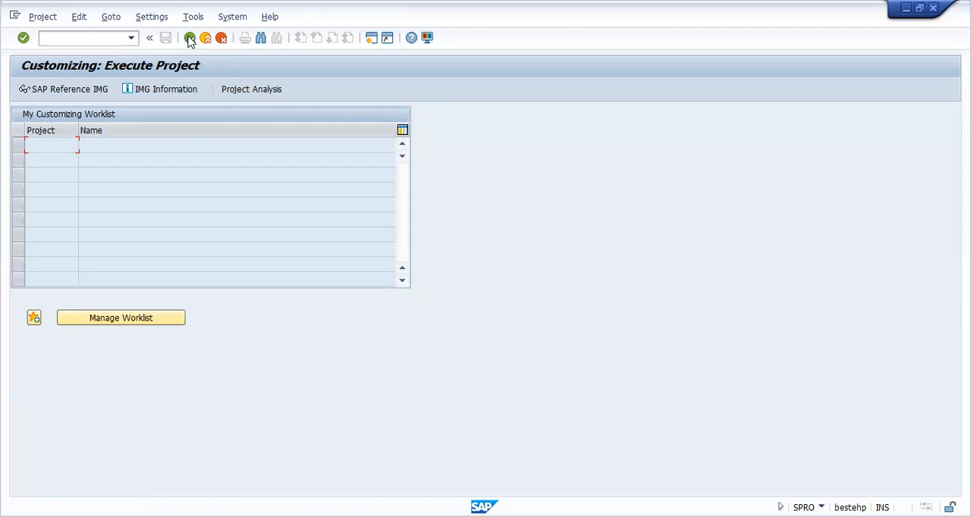
Step: Leave the customizing project screen and open central G/L account maintenance with transaction FS00
{"action": "left_click", "coordinate": [190, 38]}
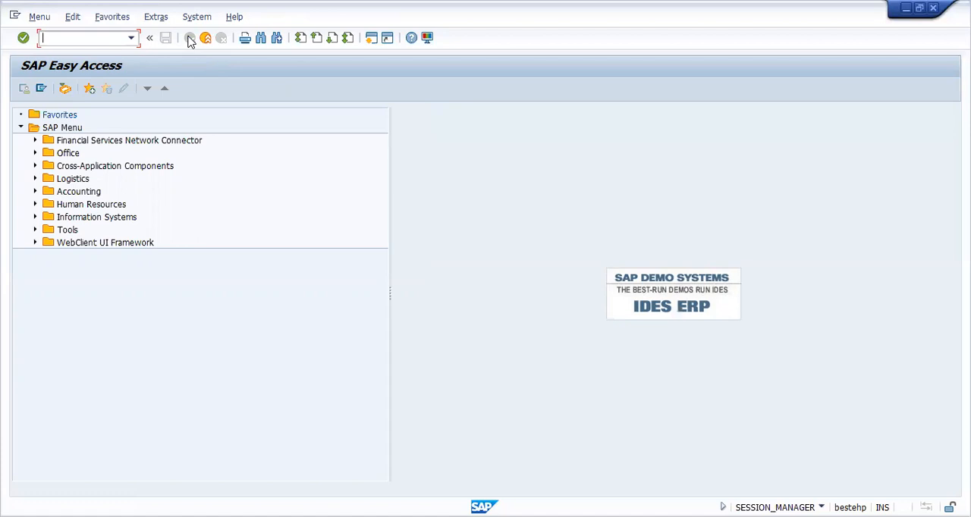
{"action": "type", "text": "fs00"}
{"action": "key", "text": "Return"}
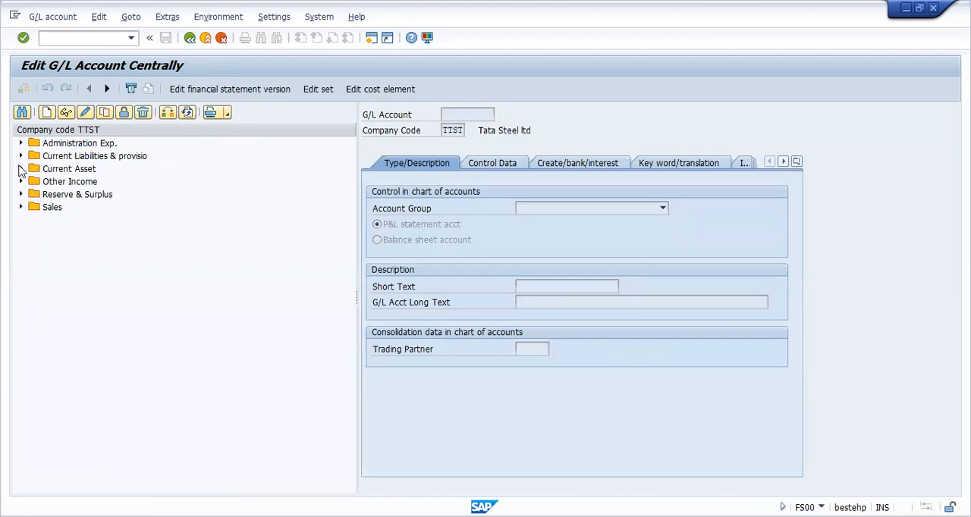
Step: Expand the Current Asset accounts and start creating G/L account 201006 in company code TTST
{"action": "left_click", "coordinate": [21, 168]}
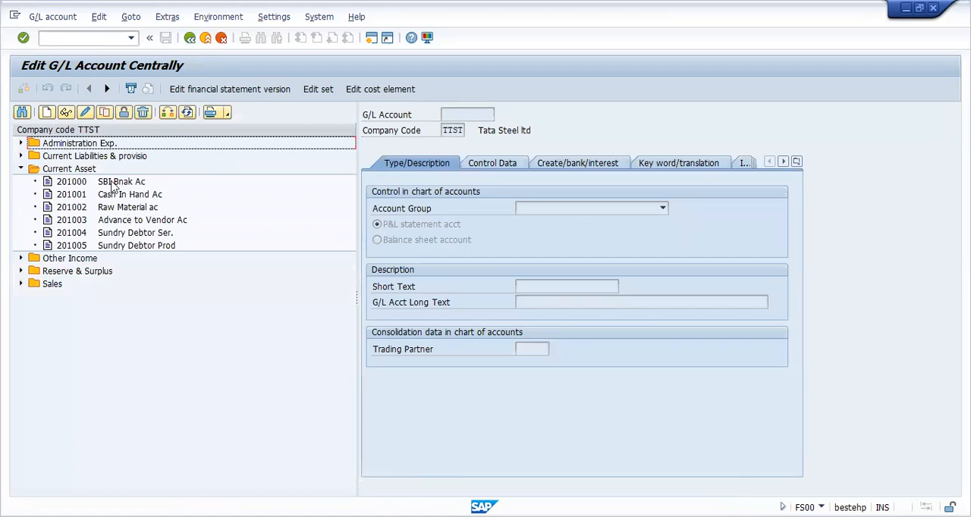
{"action": "left_click", "coordinate": [47, 113]}
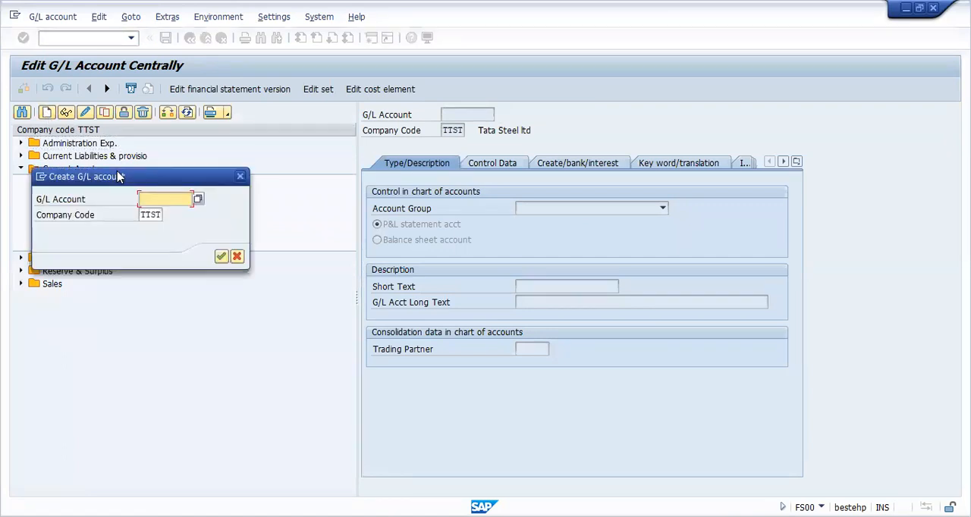
{"action": "type", "text": "2"}
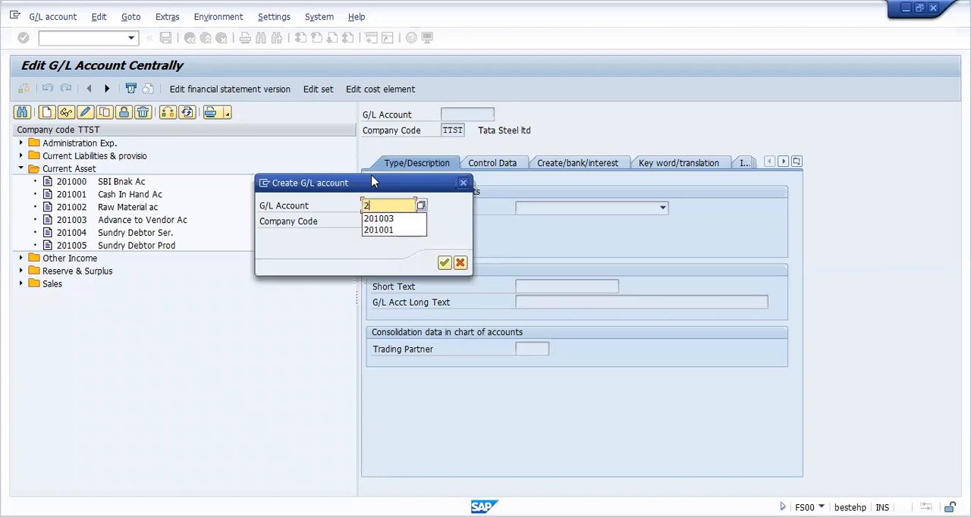
{"action": "type", "text": "01006"}
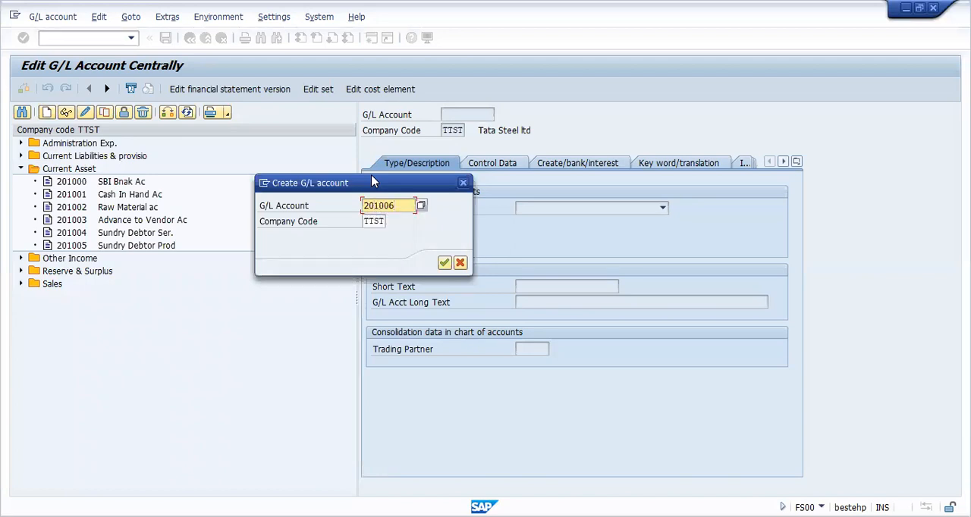
{"action": "key", "text": "Return"}
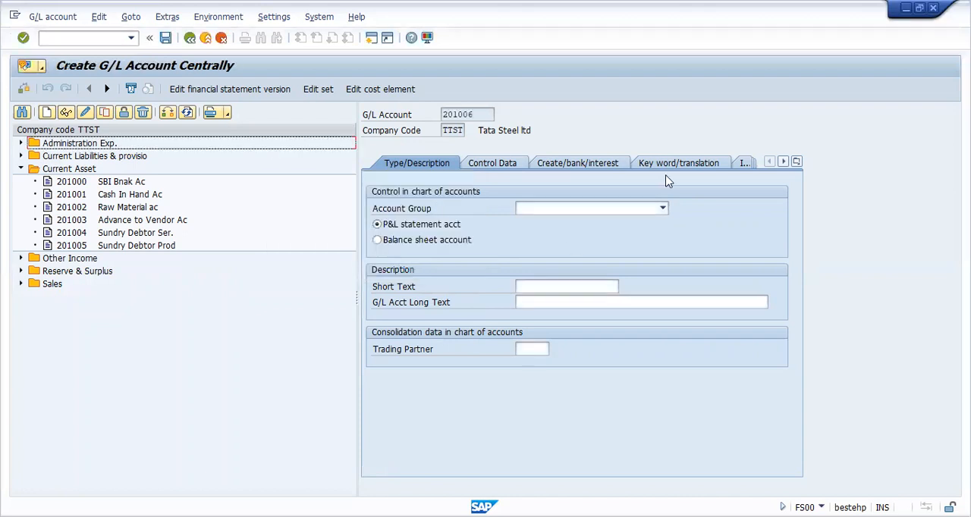
Step: Assign the new G/L account to account group Current Asset and define it as a balance sheet account
{"action": "left_click", "coordinate": [662, 209]}
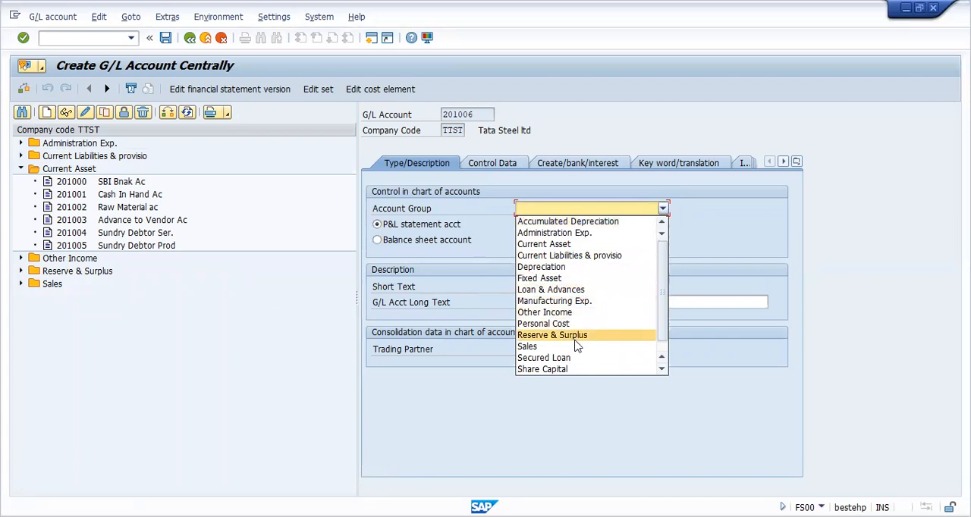
{"action": "left_click", "coordinate": [581, 244]}
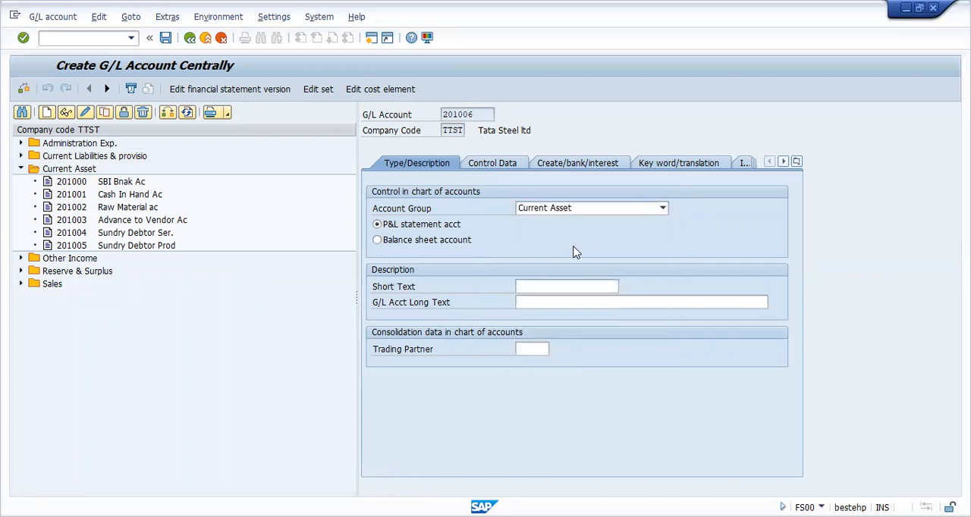
{"action": "left_click", "coordinate": [395, 241]}
Step: Enter GST Receivable Ac as both the short text and the long text of account 201006
{"action": "left_click", "coordinate": [539, 286]}
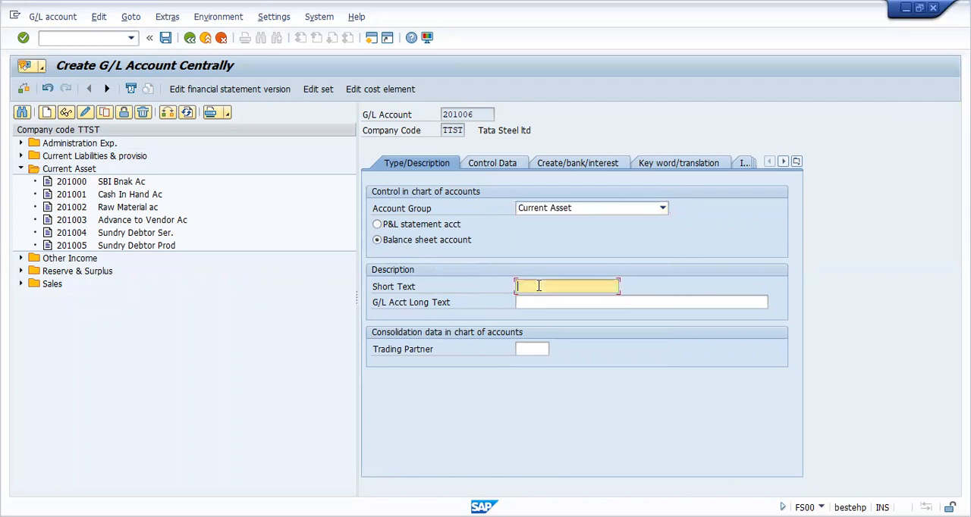
{"action": "type", "text": "GST Receivable Ac"}
{"action": "key", "text": "shift+Home"}
{"action": "key", "text": "ctrl+c"}
{"action": "key", "text": "Tab"}
{"action": "key", "text": "ctrl+v"}
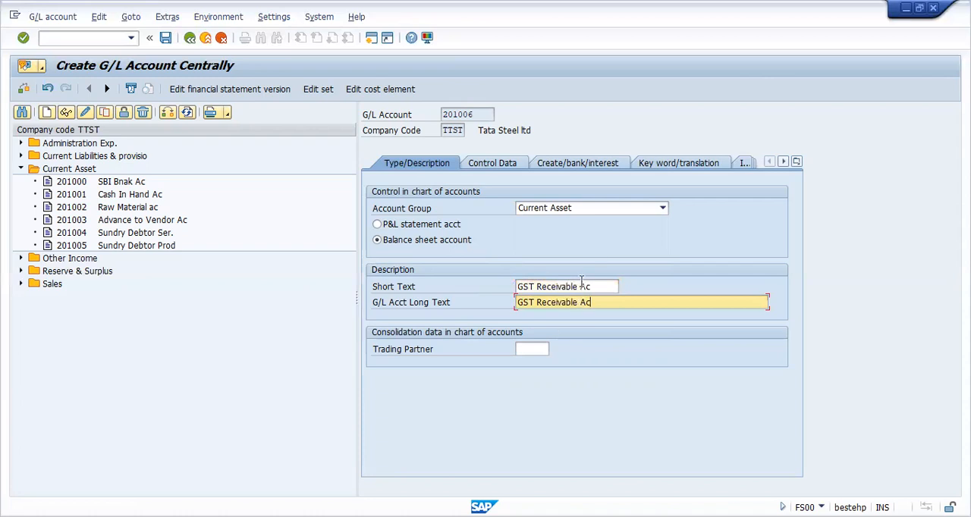
Step: Enable line item display and set sort key 001 in the control data of account 201006
{"action": "left_click", "coordinate": [494, 165]}
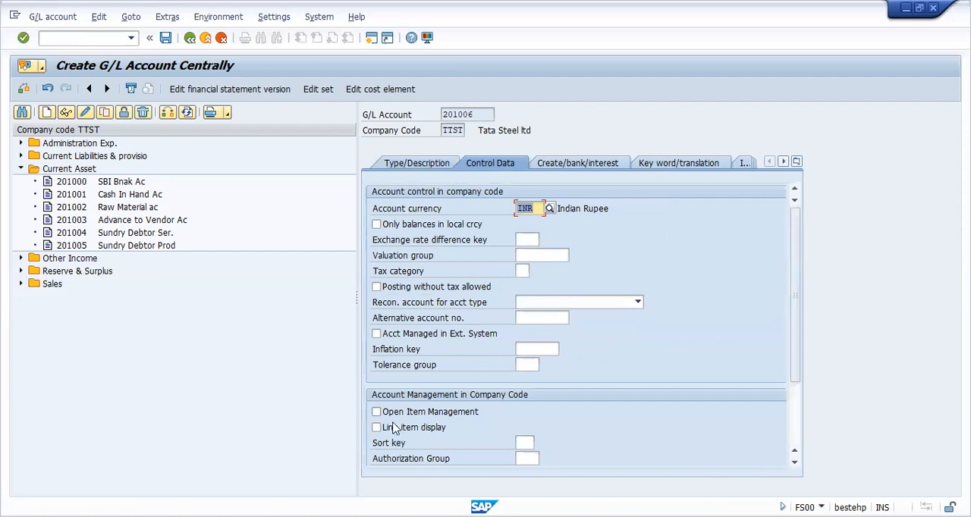
{"action": "left_click", "coordinate": [377, 427]}
{"action": "left_click", "coordinate": [526, 443]}
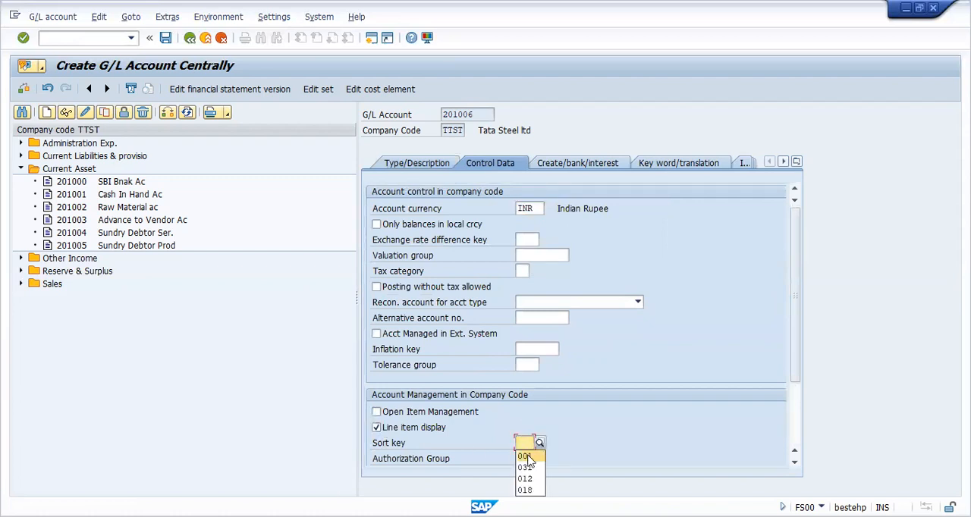
{"action": "left_click", "coordinate": [525, 450]}
Step: Assign field status group G041 (Tax office clearing accounts) to account 201006 and save the account
{"action": "left_click", "coordinate": [581, 166]}
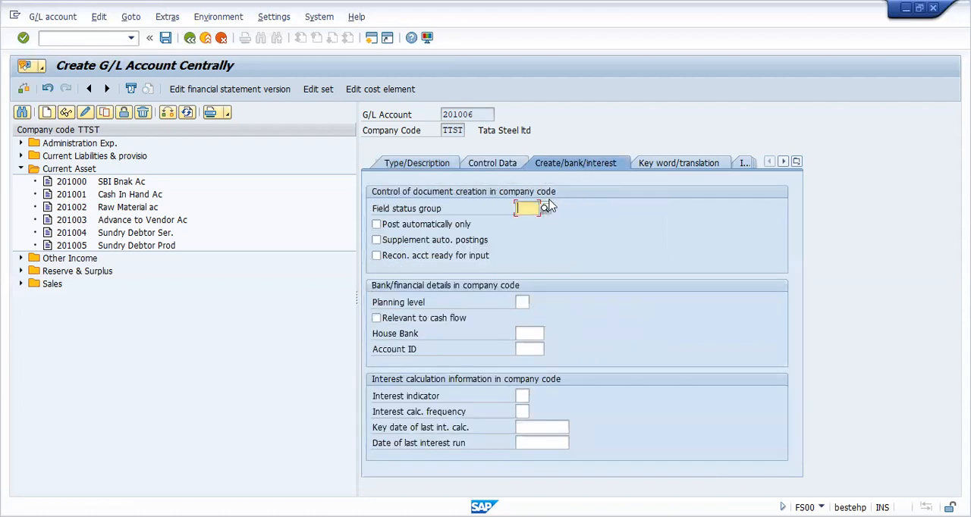
{"action": "left_click", "coordinate": [546, 208]}
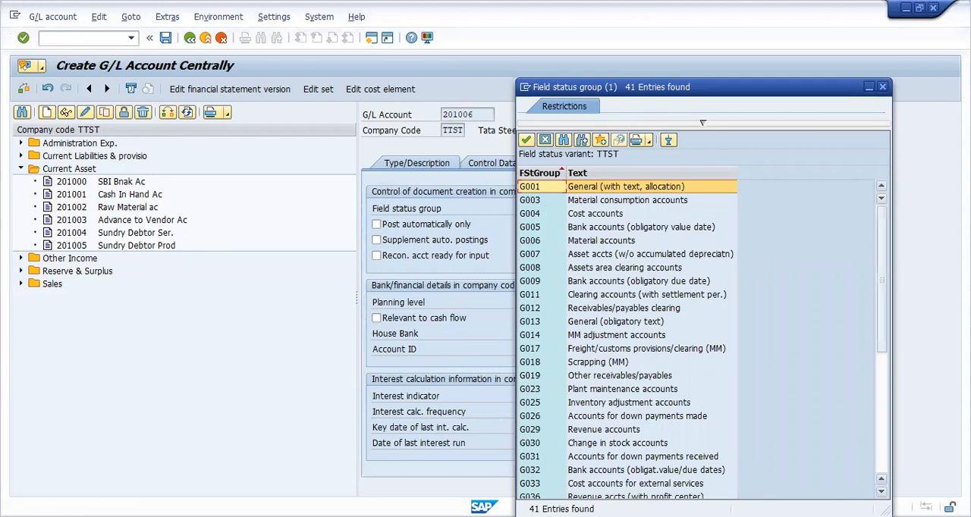
{"action": "left_click", "coordinate": [882, 492]}
{"action": "left_click", "coordinate": [882, 491]}
{"action": "left_click", "coordinate": [882, 491]}
{"action": "left_click", "coordinate": [881, 491]}
{"action": "left_click", "coordinate": [881, 491]}
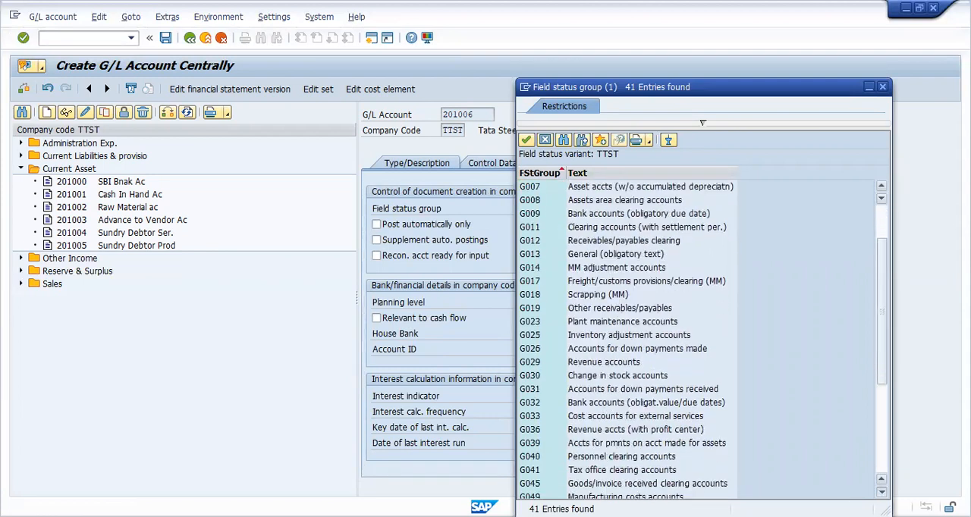
{"action": "left_click", "coordinate": [613, 471]}
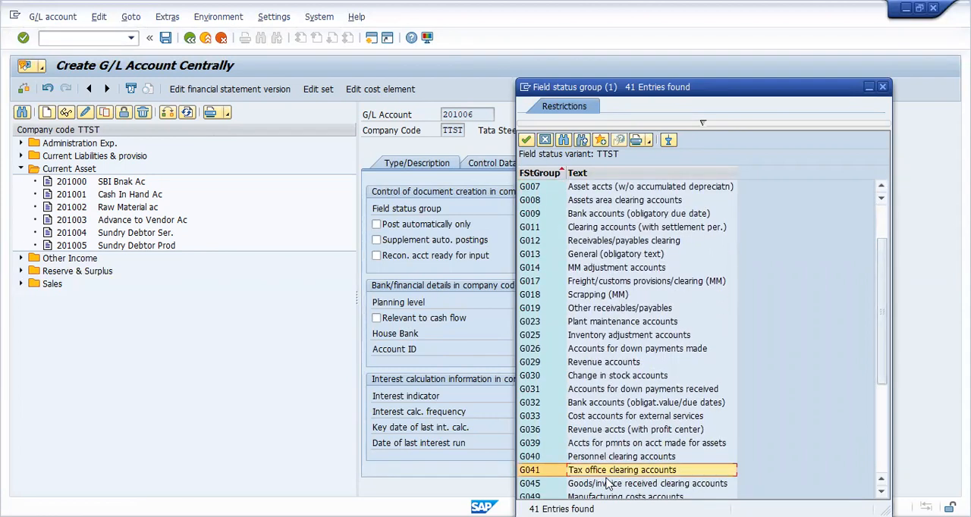
{"action": "left_click", "coordinate": [602, 471]}
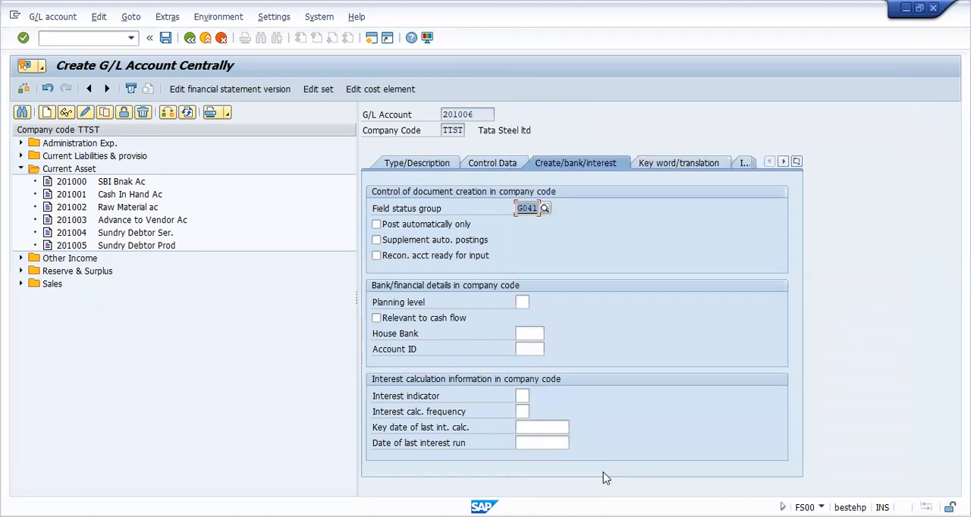
{"action": "key", "text": "Return"}
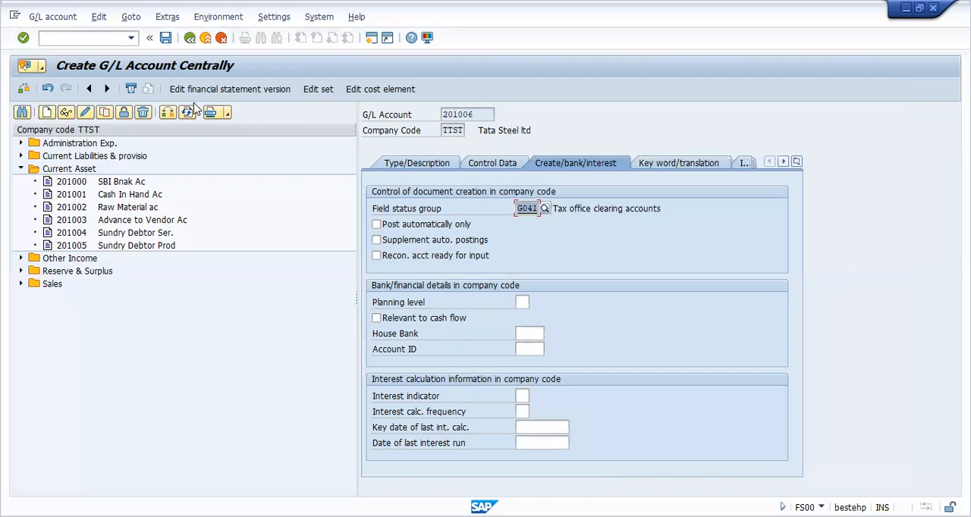
{"action": "left_click", "coordinate": [165, 39]}
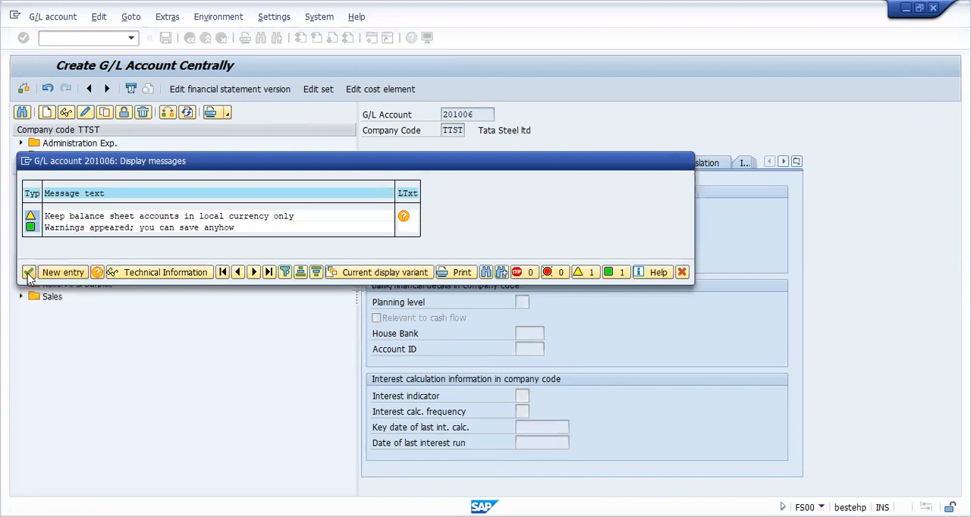
{"action": "left_click", "coordinate": [28, 272]}
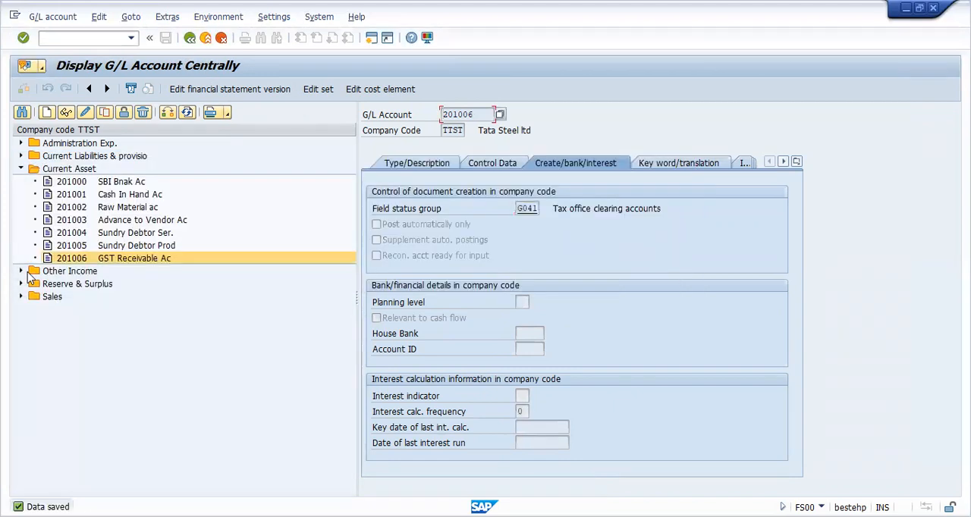
Step: Expand the Current Liabilities & provisio accounts and start creating G/L account 105004 in company code TTST
{"action": "left_click", "coordinate": [20, 155]}
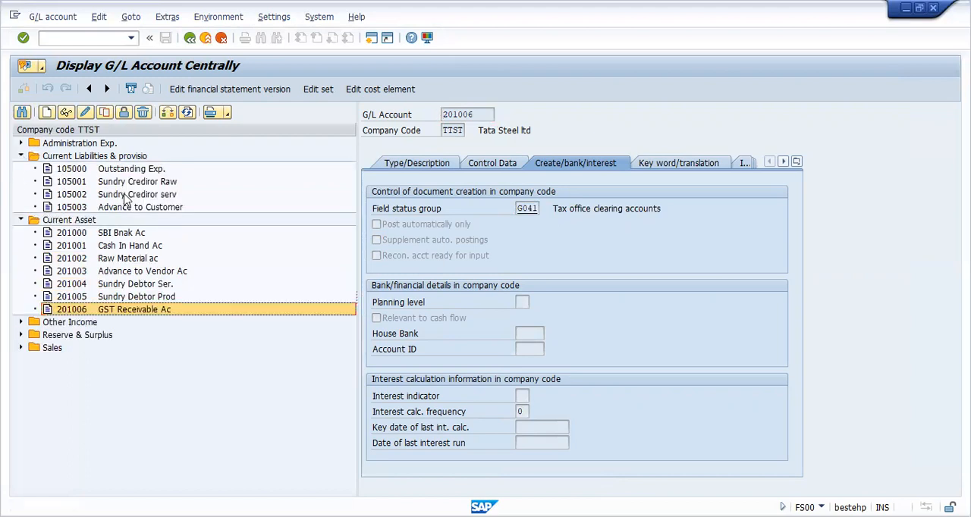
{"action": "left_click", "coordinate": [50, 113]}
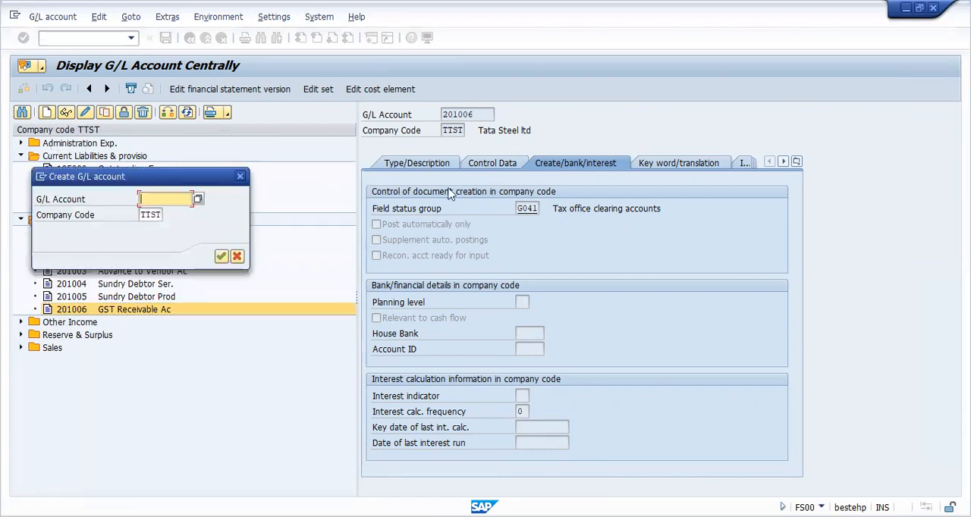
{"action": "type", "text": "10"}
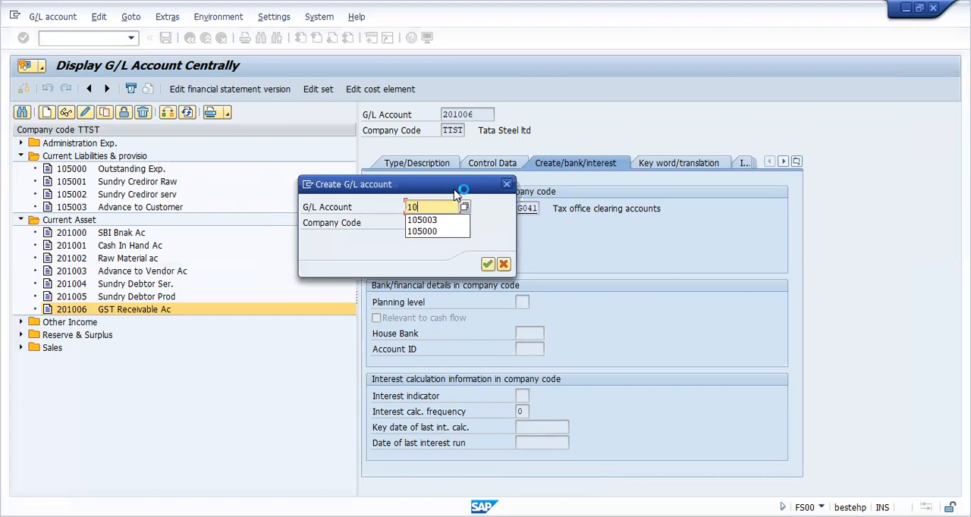
{"action": "type", "text": "5"}
{"action": "left_click", "coordinate": [433, 220]}
{"action": "key", "text": "BackSpace"}
{"action": "type", "text": "4"}
{"action": "key", "text": "Return"}
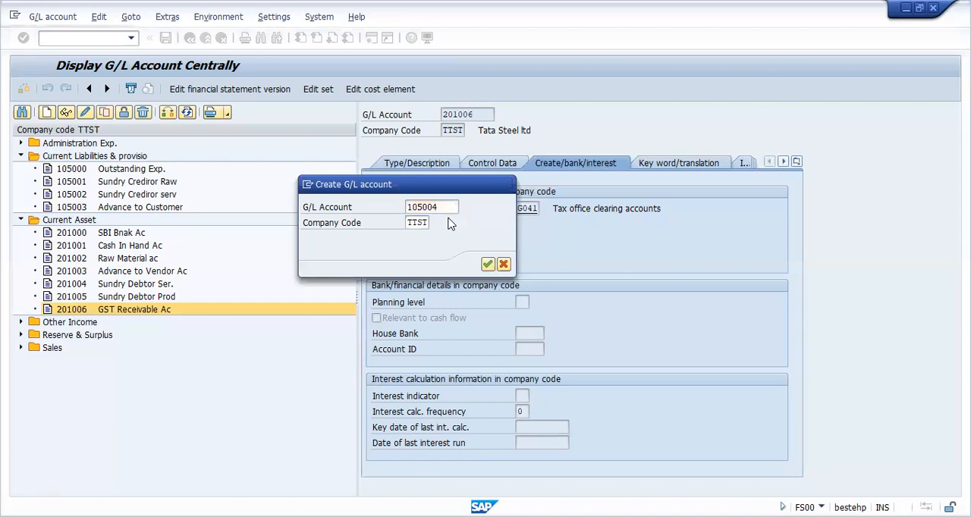
Step: Set account 105004 to account group Current Liabilities & provisio as a balance sheet account
{"action": "left_click", "coordinate": [413, 163]}
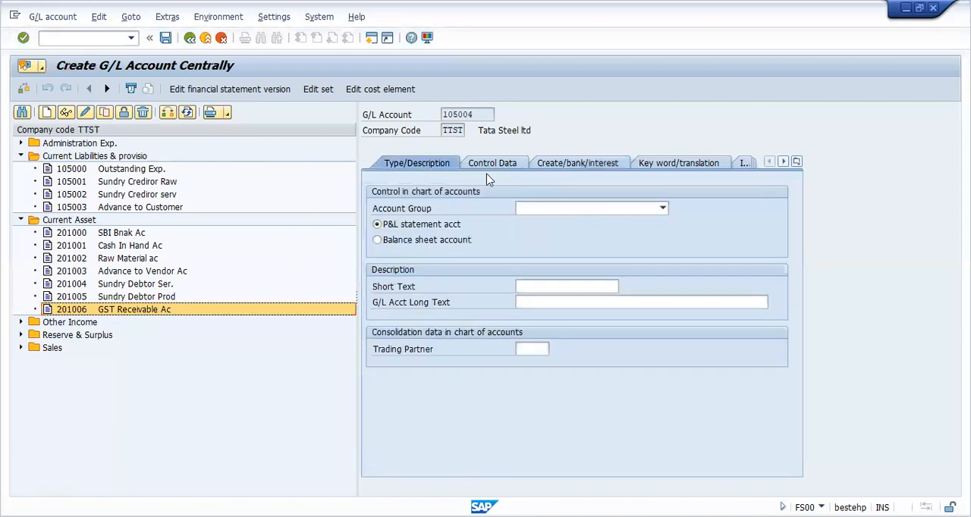
{"action": "left_click", "coordinate": [662, 209]}
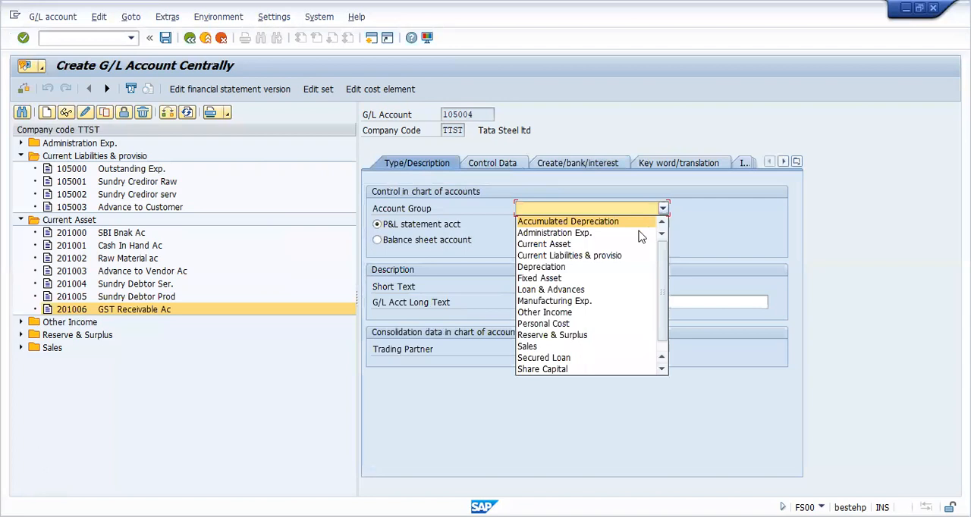
{"action": "left_click", "coordinate": [622, 257]}
{"action": "left_click", "coordinate": [436, 241]}
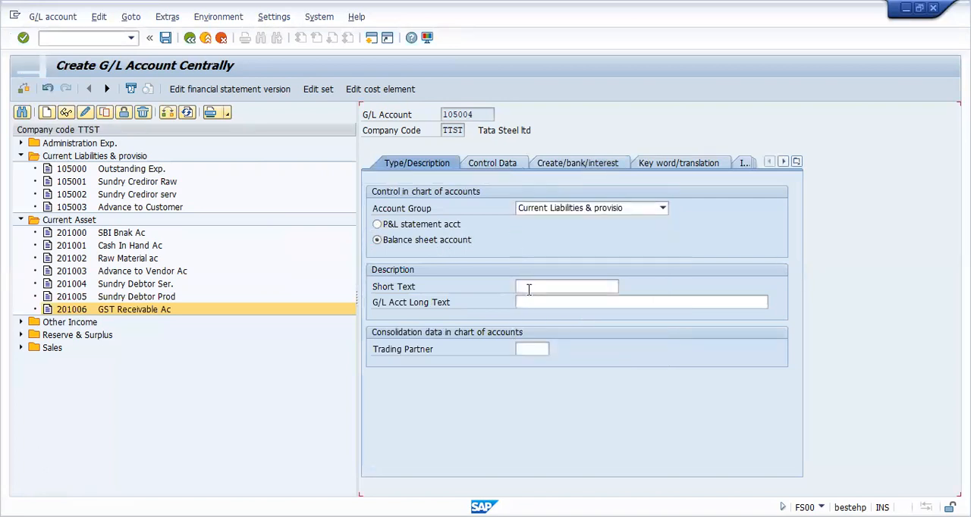
Step: Enter GST Payable Acac as the short text of account 105004
{"action": "left_click", "coordinate": [531, 286]}
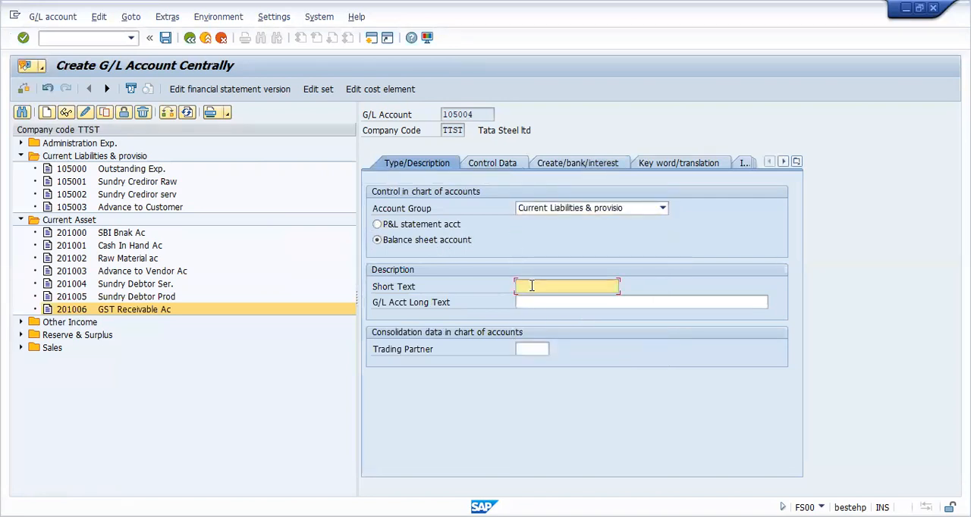
{"action": "type", "text": "GST"}
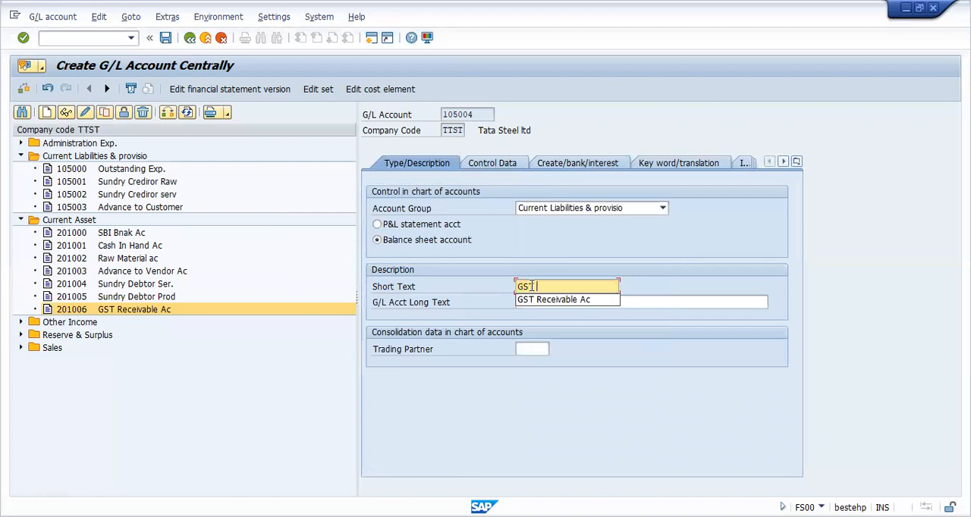
{"action": "type", "text": " Payab"}
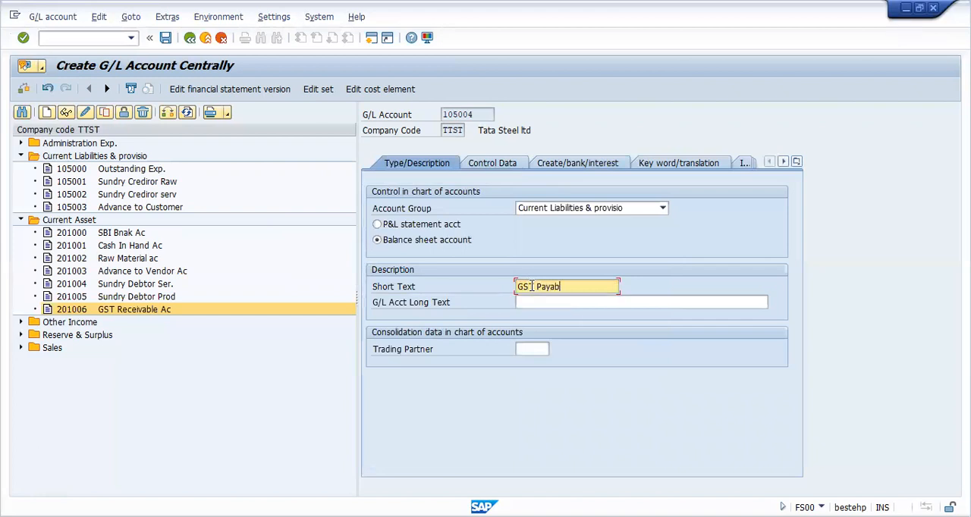
{"action": "type", "text": "le Acac"}
Step: Set the G/L account long text of account 105004 to GST Payable AC
{"action": "key", "text": "Tab"}
{"action": "type", "text": "GST Receivable Ac"}
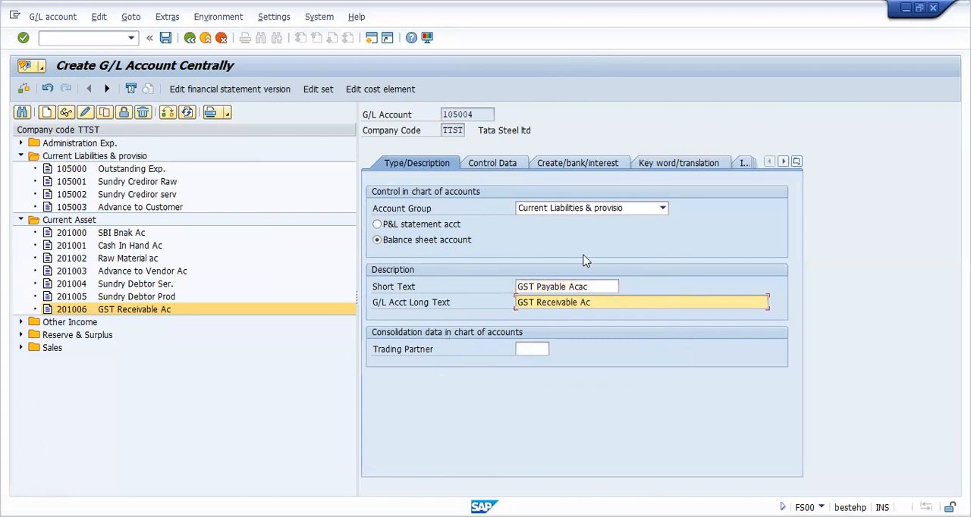
{"action": "key", "text": "BackSpace"}
{"action": "key", "text": "BackSpace"}
{"action": "key", "text": "BackSpace"}
{"action": "key", "text": "BackSpace"}
{"action": "key", "text": "BackSpace"}
{"action": "key", "text": "BackSpace"}
{"action": "key", "text": "BackSpace"}
{"action": "key", "text": "BackSpace"}
{"action": "key", "text": "BackSpace"}
{"action": "key", "text": "BackSpace"}
{"action": "key", "text": "BackSpace"}
{"action": "key", "text": "BackSpace"}
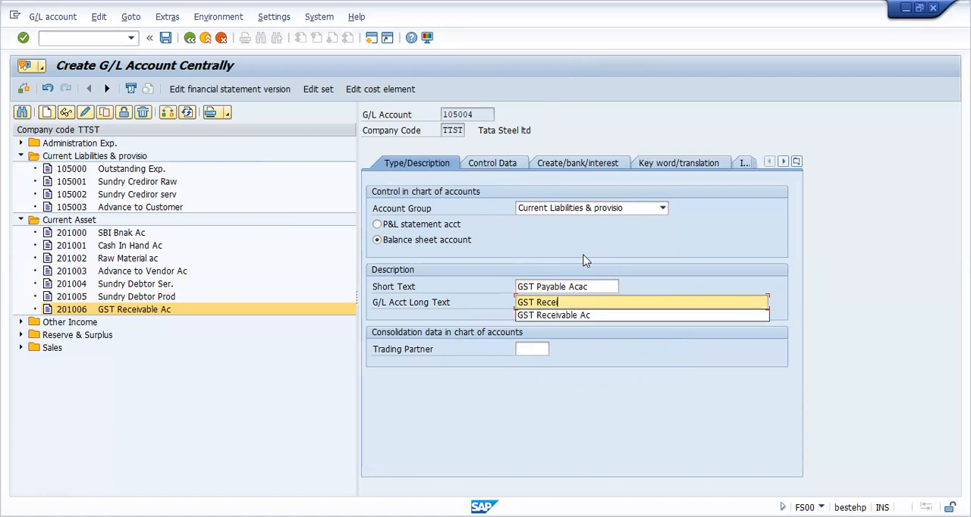
{"action": "key", "text": "BackSpace"}
{"action": "type", "text": "Pa"}
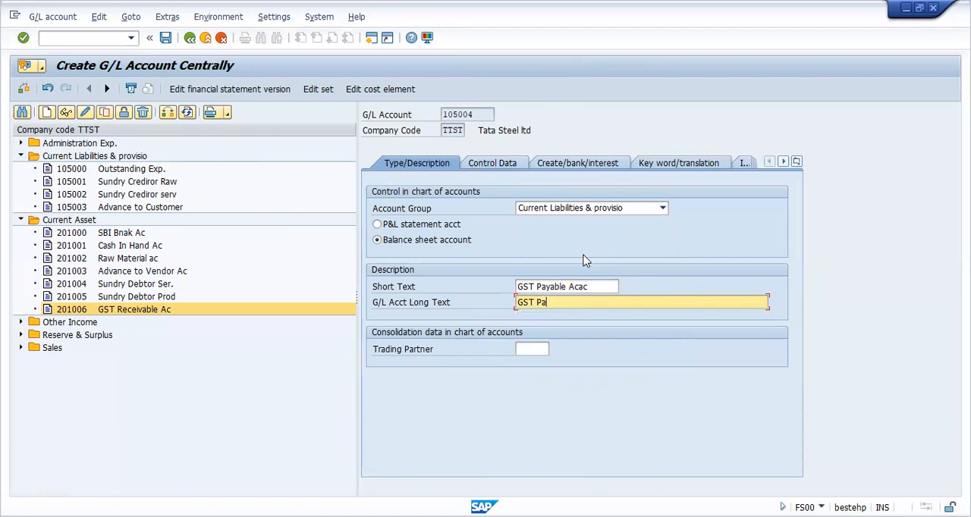
{"action": "type", "text": "yable AC"}
Step: Correct the short text of account 105004 to GST Payable Ac
{"action": "left_click", "coordinate": [589, 286]}
{"action": "key", "text": "BackSpace"}
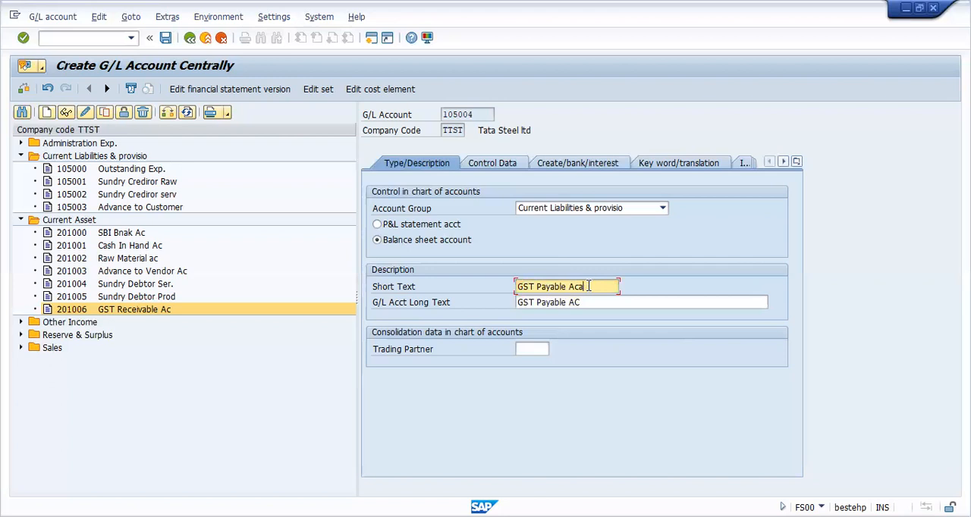
{"action": "key", "text": "BackSpace"}
Step: Enable line item display and choose a sort key in the control data of account 105004
{"action": "left_click", "coordinate": [496, 162]}
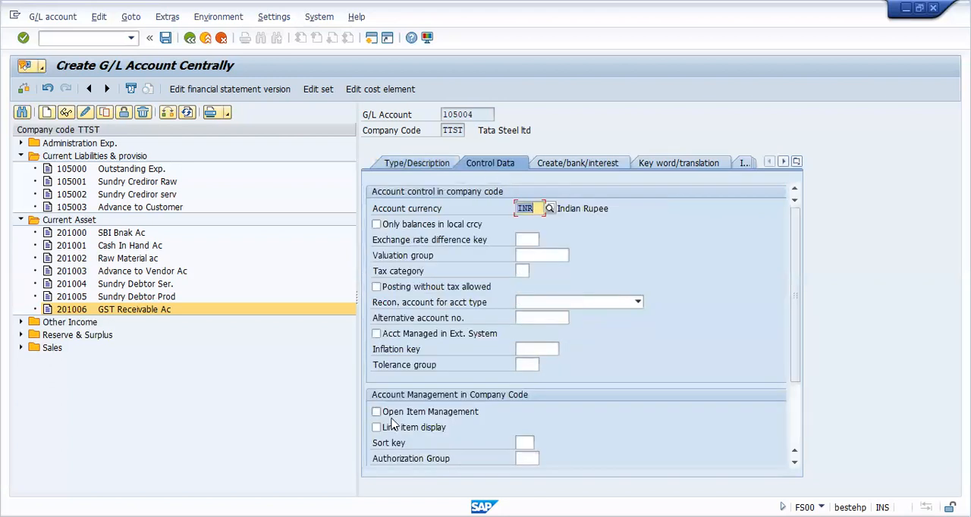
{"action": "left_click", "coordinate": [394, 428]}
{"action": "left_click", "coordinate": [527, 445]}
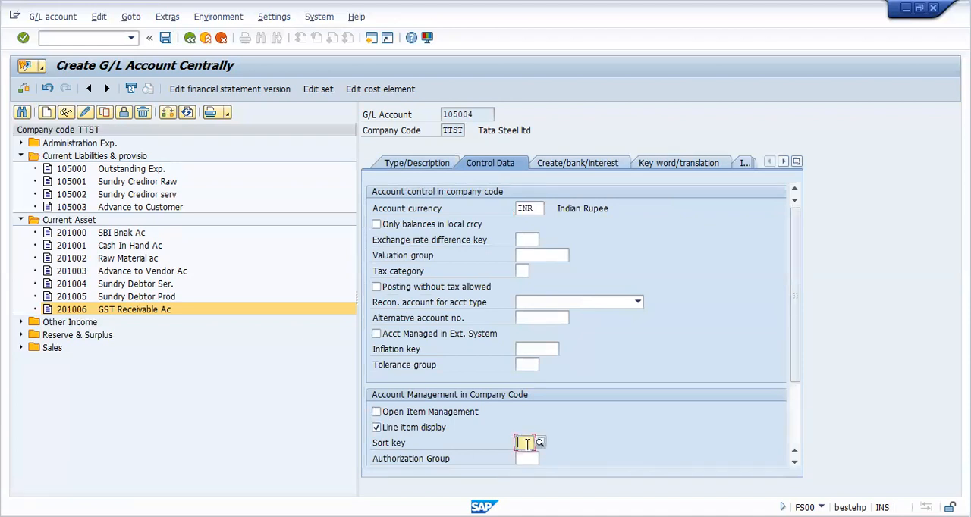
{"action": "left_click", "coordinate": [524, 456]}
Step: Assign field status group G041 to account 105004 and save the account
{"action": "left_click", "coordinate": [592, 163]}
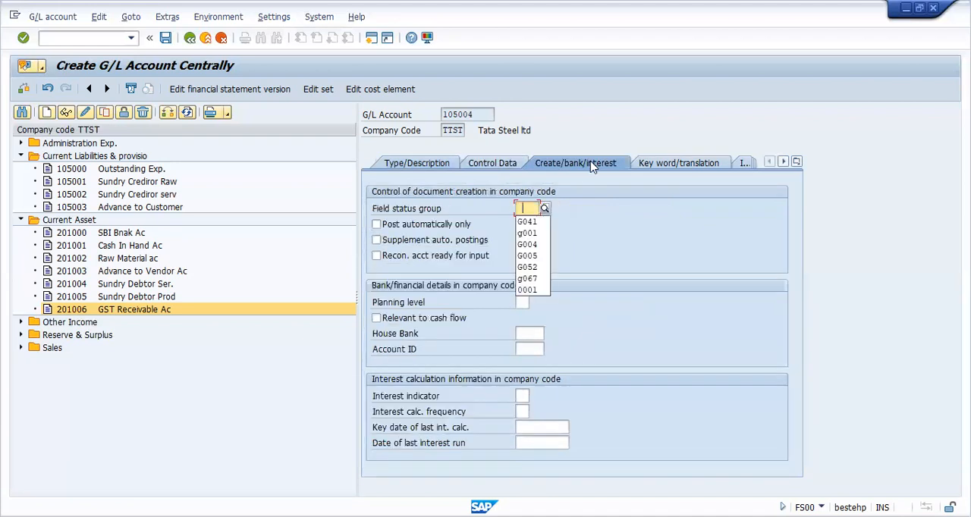
{"action": "left_click", "coordinate": [529, 223]}
{"action": "key", "text": "ctrl+s"}
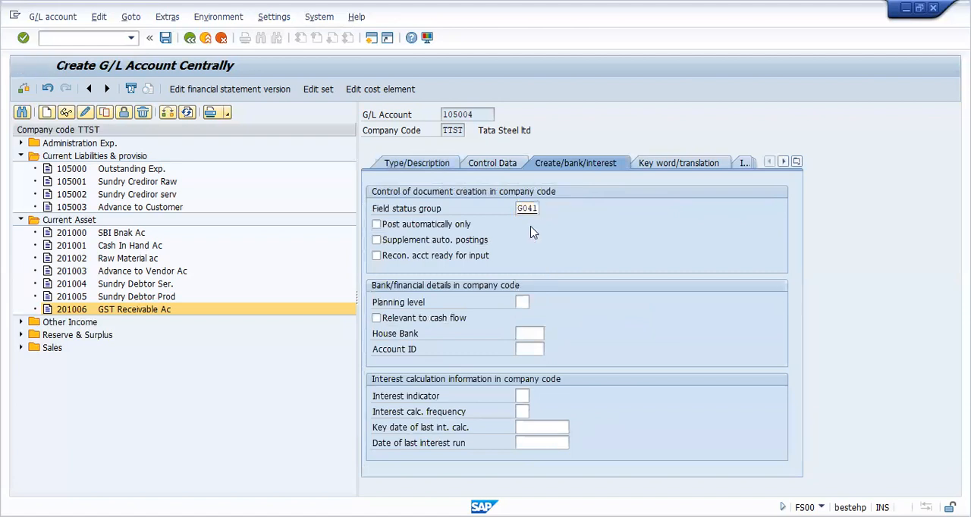
{"action": "left_click", "coordinate": [166, 39]}
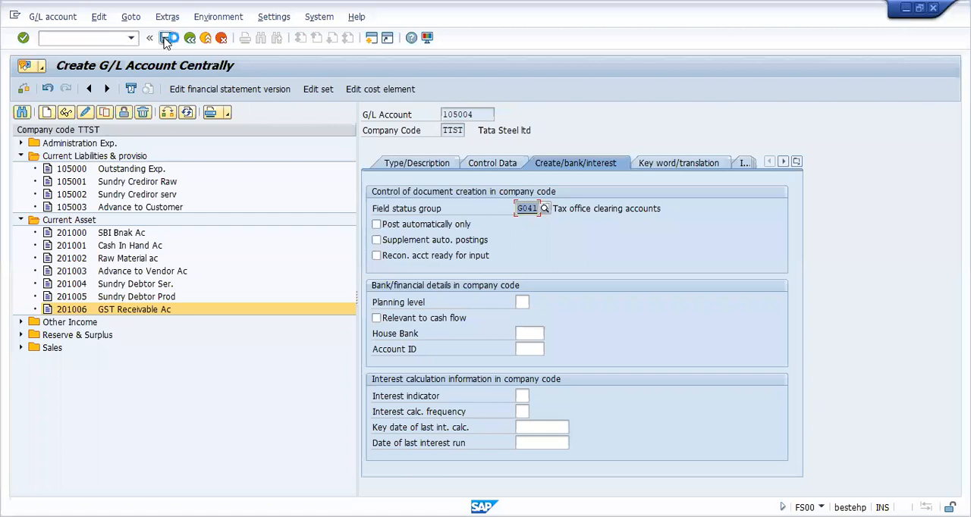
Step: Change Sales account 300000 to tax category * (All tax types allowed) and save it
{"action": "left_click", "coordinate": [29, 272]}
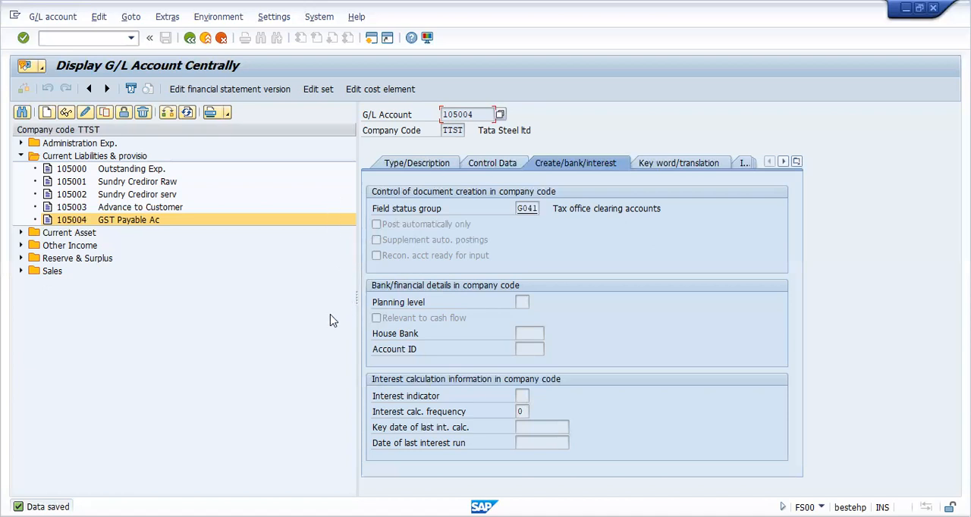
{"action": "left_click", "coordinate": [21, 272]}
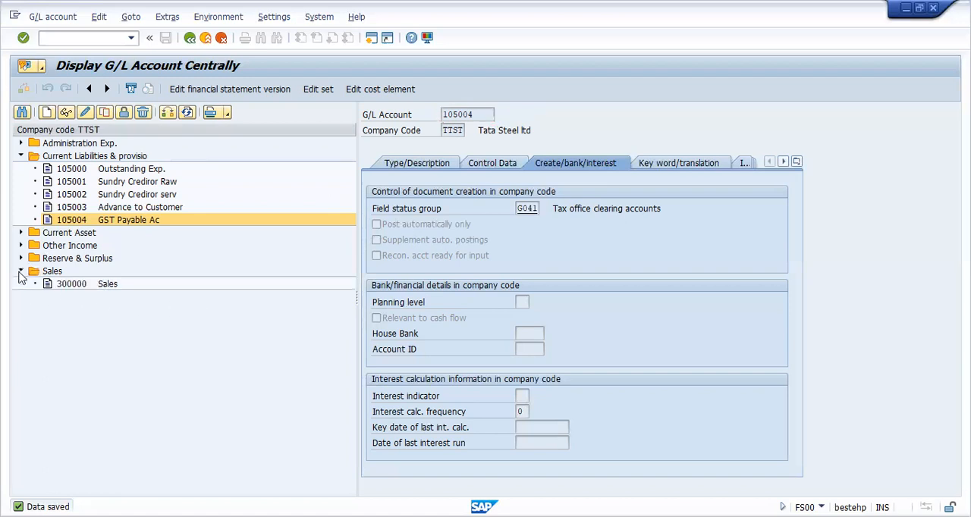
{"action": "left_click", "coordinate": [97, 292]}
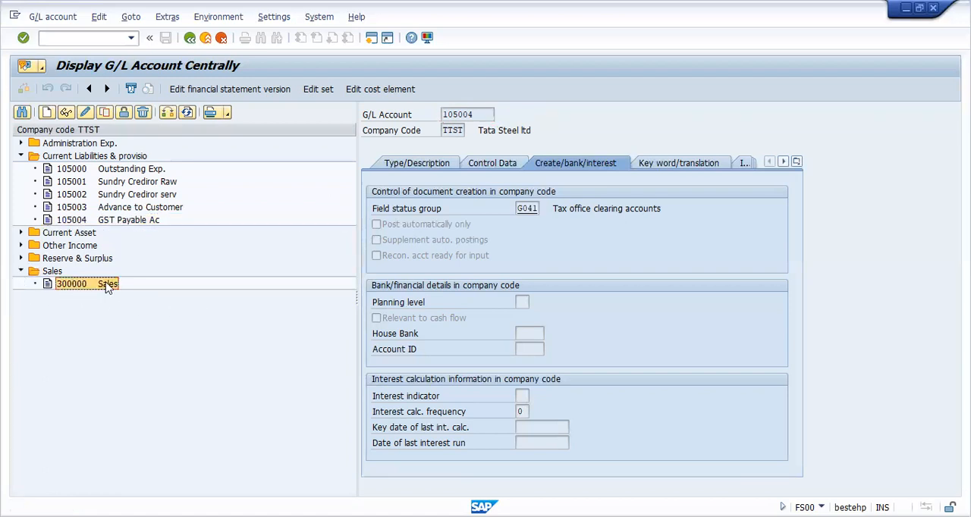
{"action": "left_click", "coordinate": [84, 114]}
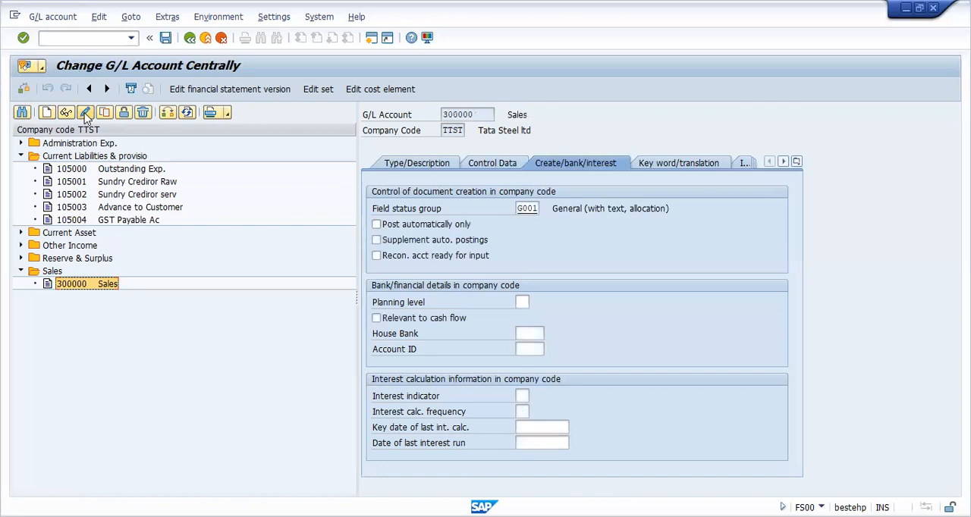
{"action": "left_click", "coordinate": [488, 164]}
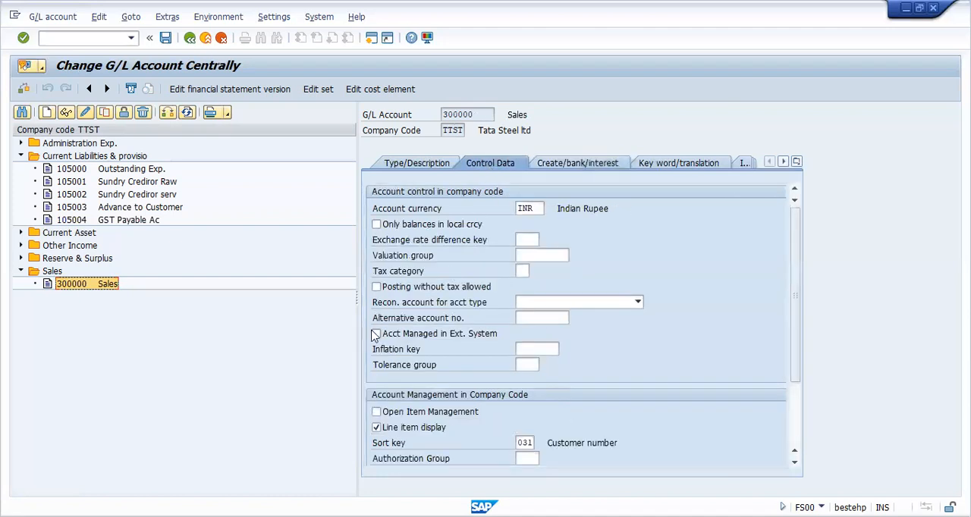
{"action": "left_click", "coordinate": [521, 271]}
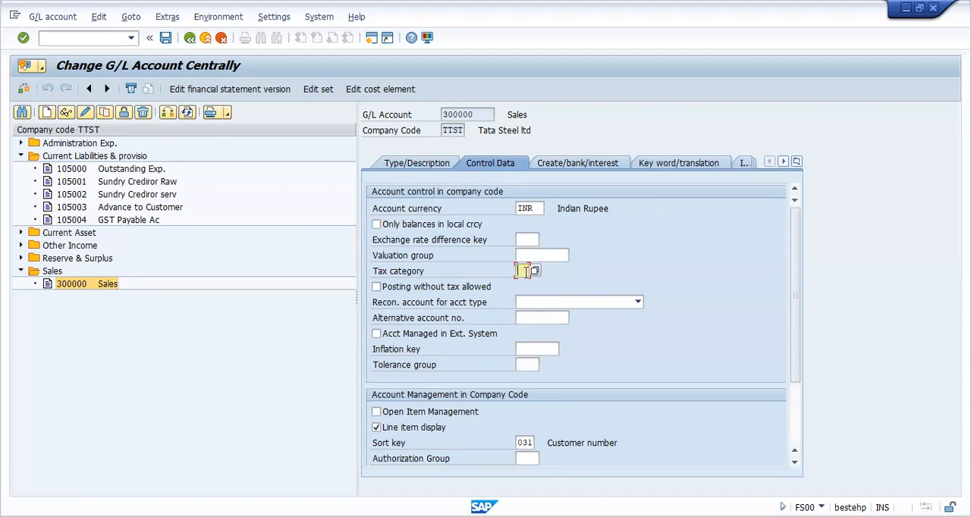
{"action": "key", "text": "F4"}
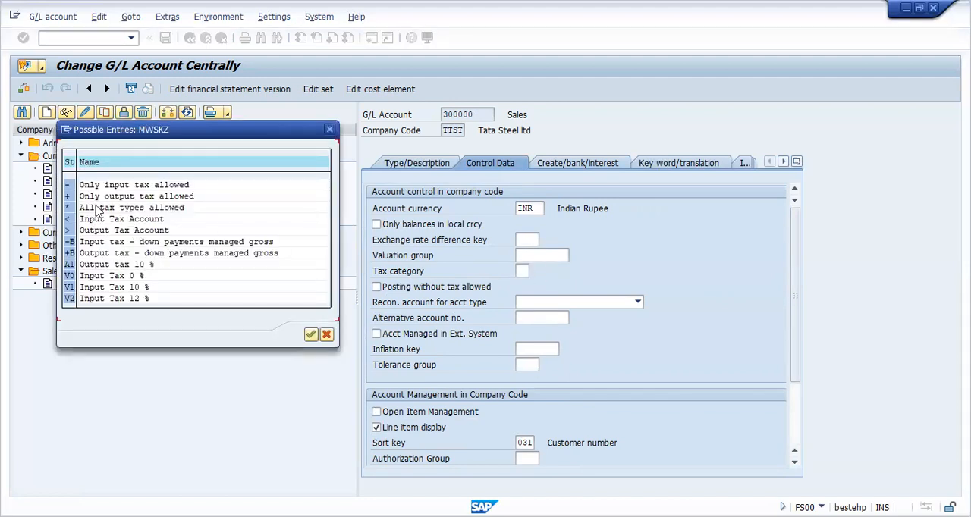
{"action": "left_click", "coordinate": [329, 129]}
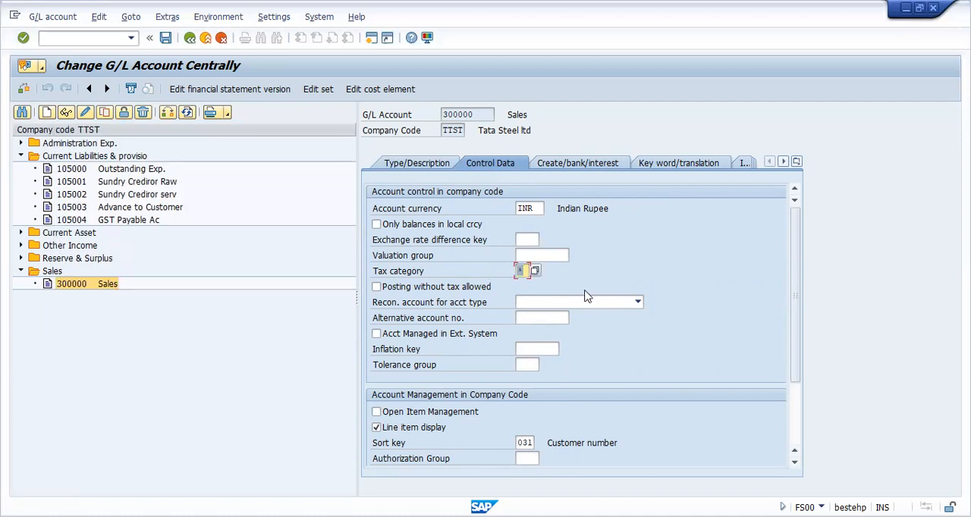
{"action": "key", "text": "Return"}
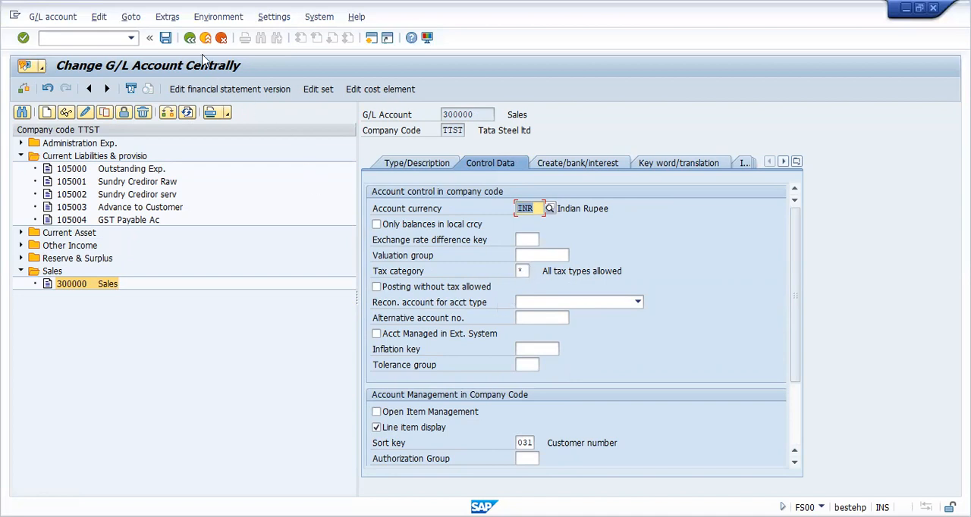
{"action": "left_click", "coordinate": [166, 38]}
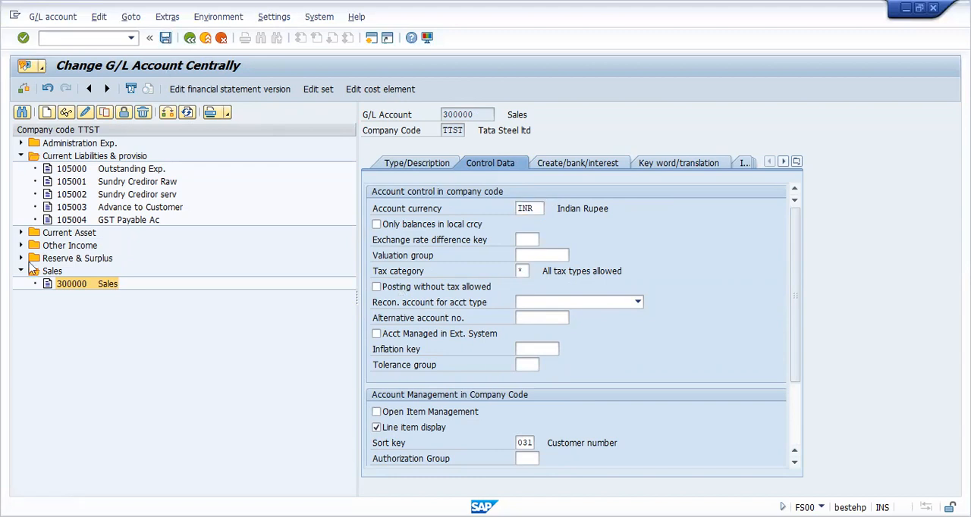
{"action": "left_click", "coordinate": [28, 289]}
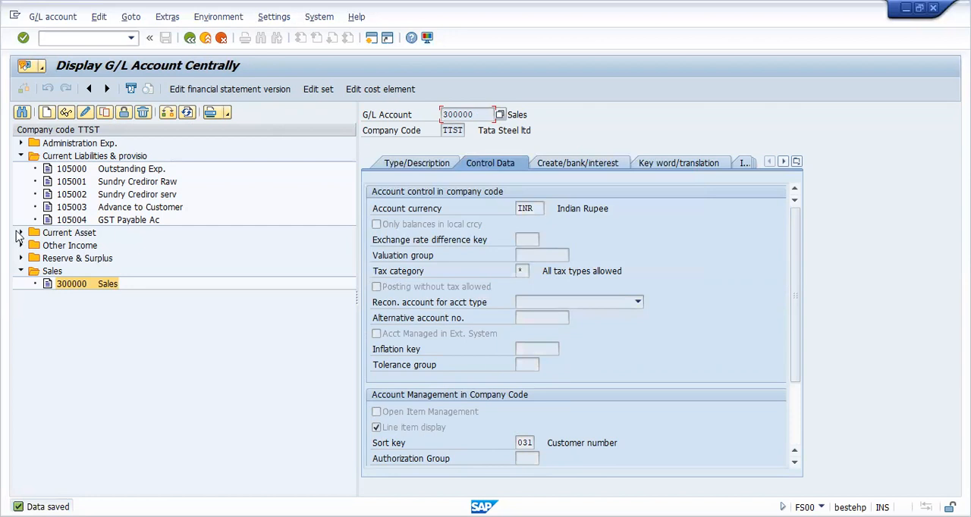
Step: Set the tax category of Raw Material account 201002 under Current Asset to * and save it, accepting the warnings
{"action": "left_click", "coordinate": [20, 233]}
{"action": "double_click", "coordinate": [133, 272]}
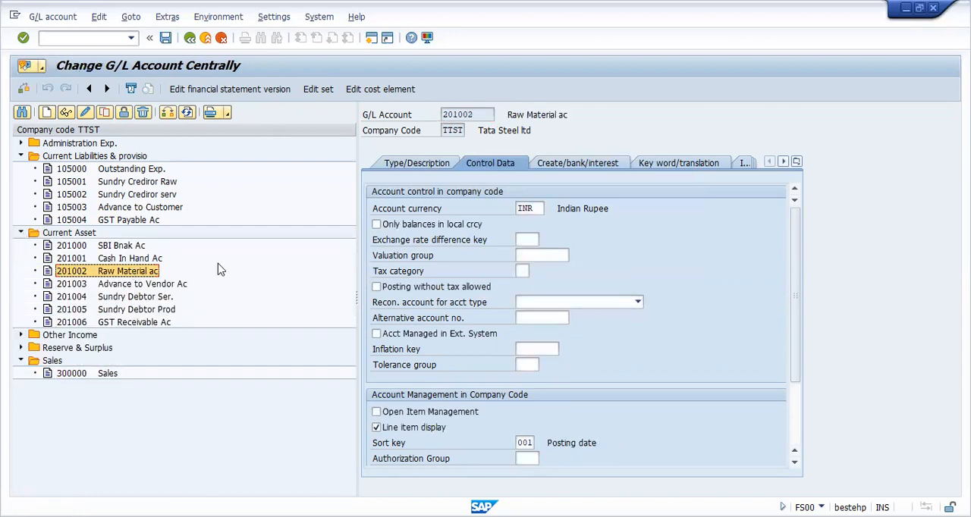
{"action": "left_click", "coordinate": [524, 271]}
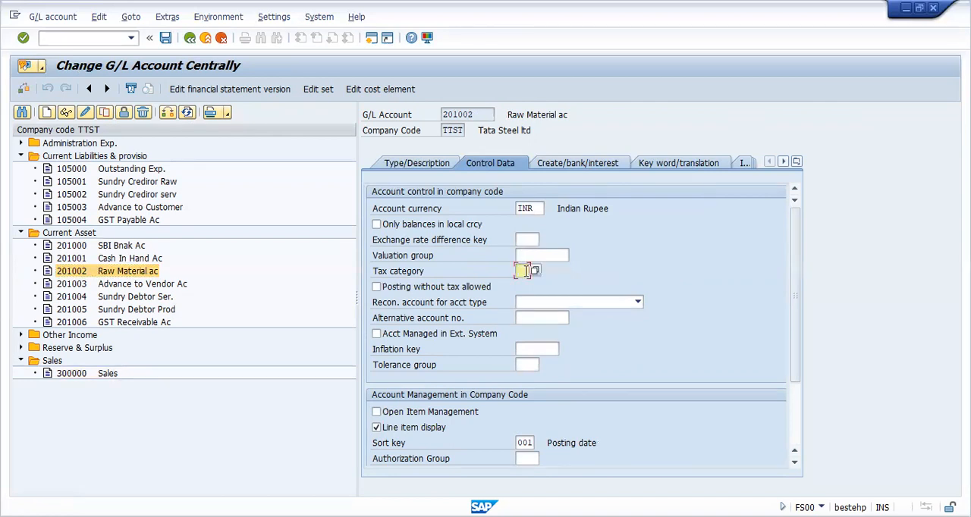
{"action": "type", "text": "*"}
{"action": "key", "text": "Return"}
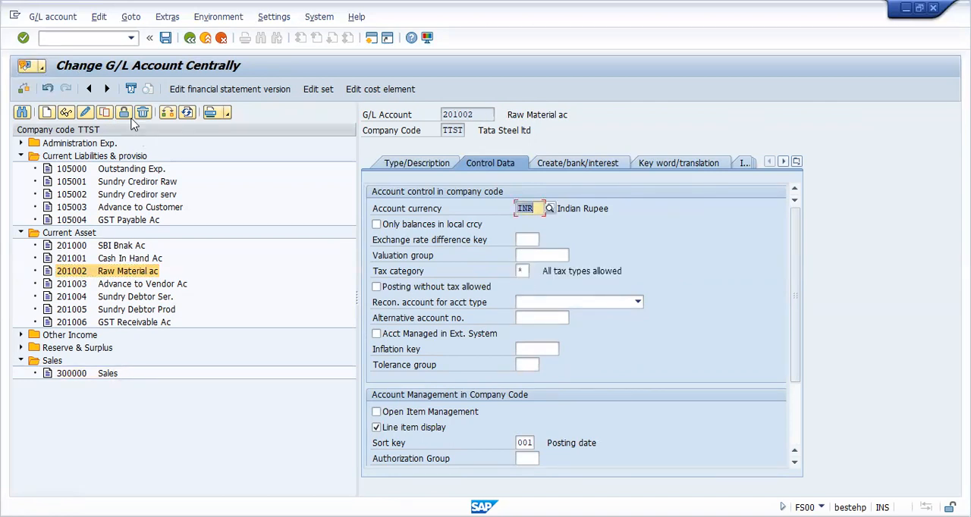
{"action": "left_click", "coordinate": [166, 41]}
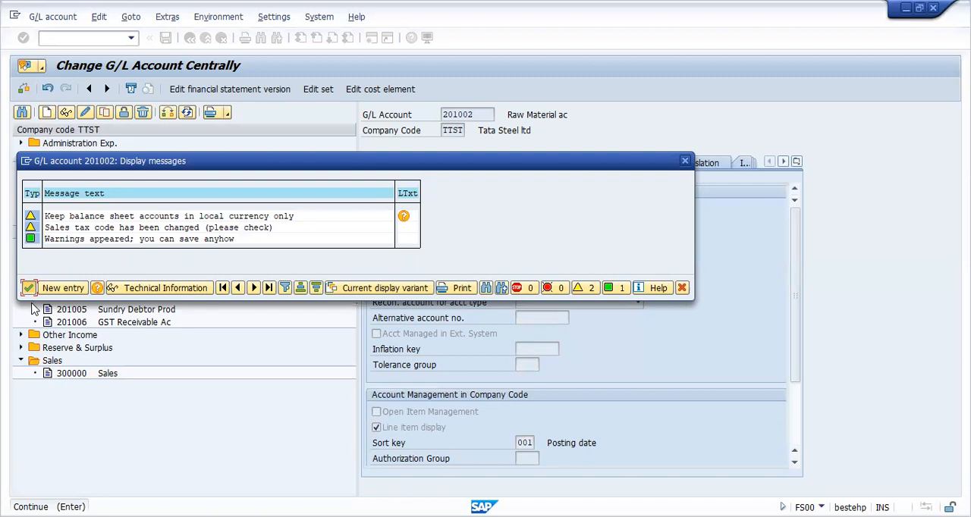
{"action": "key", "text": "Return"}
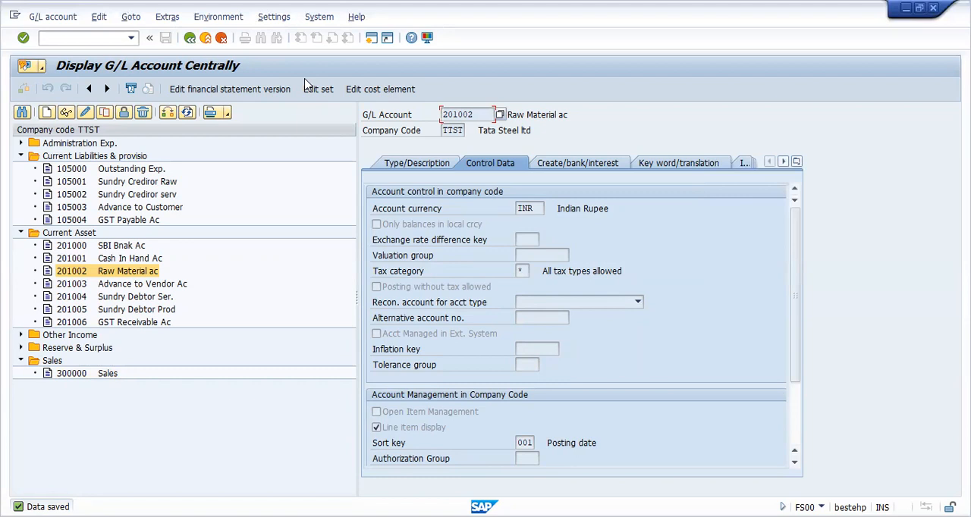
Step: Collapse the expanded account groups and leave G/L account maintenance for the SAP Easy Access screen
{"action": "left_click", "coordinate": [425, 169]}
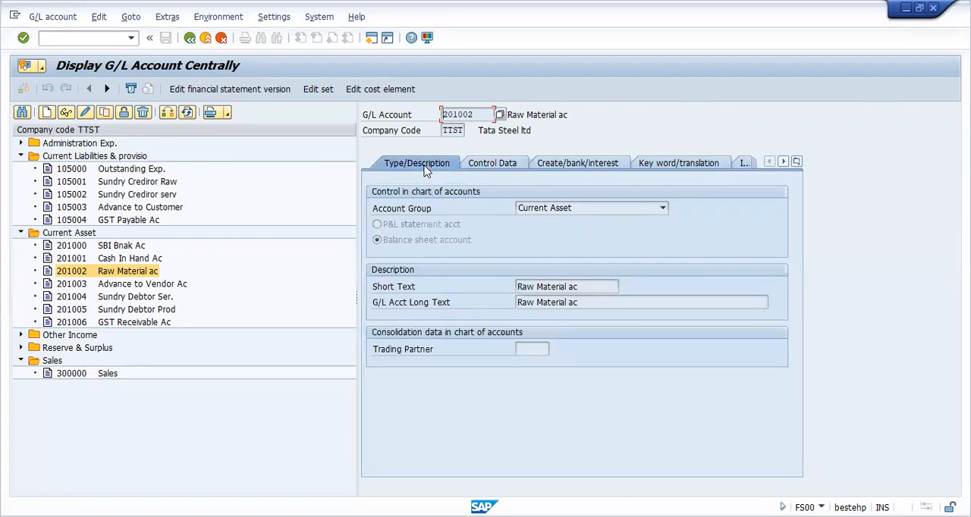
{"action": "left_click", "coordinate": [21, 157]}
{"action": "left_click", "coordinate": [22, 169]}
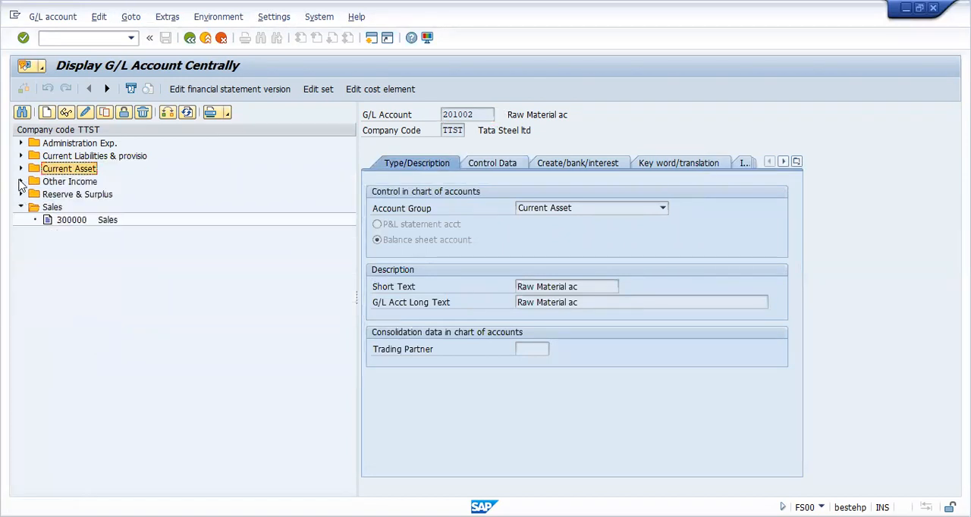
{"action": "left_click", "coordinate": [21, 207]}
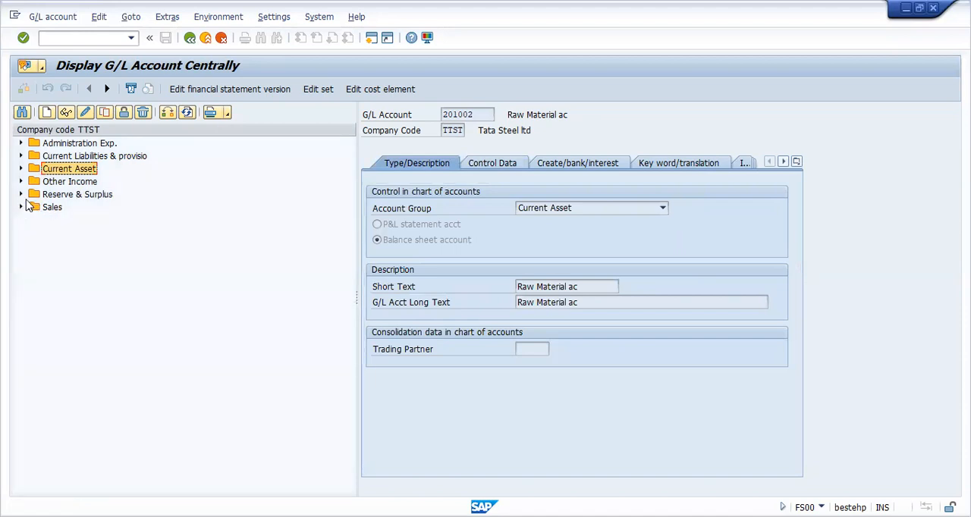
{"action": "left_click", "coordinate": [190, 38]}
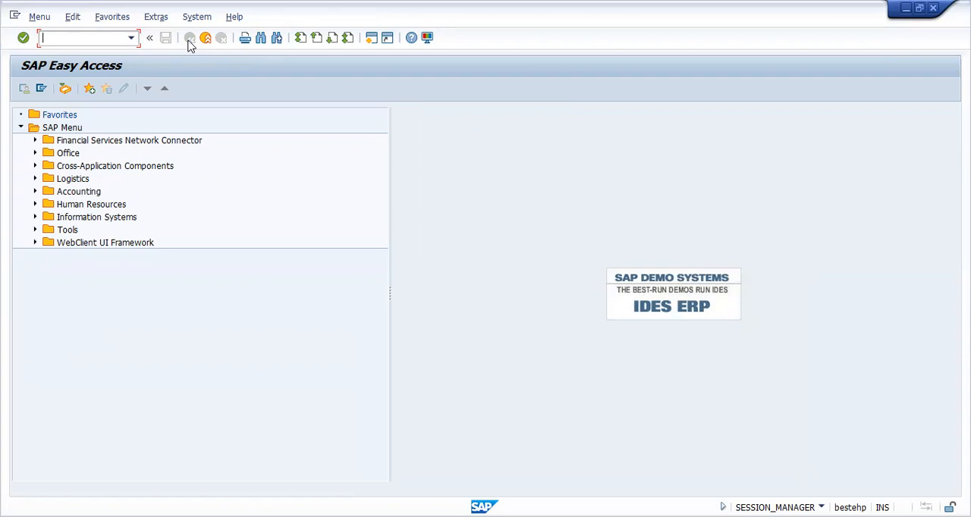
Step: Run transaction spro and display the SAP Customizing Implementation Guide
{"action": "left_click", "coordinate": [131, 38]}
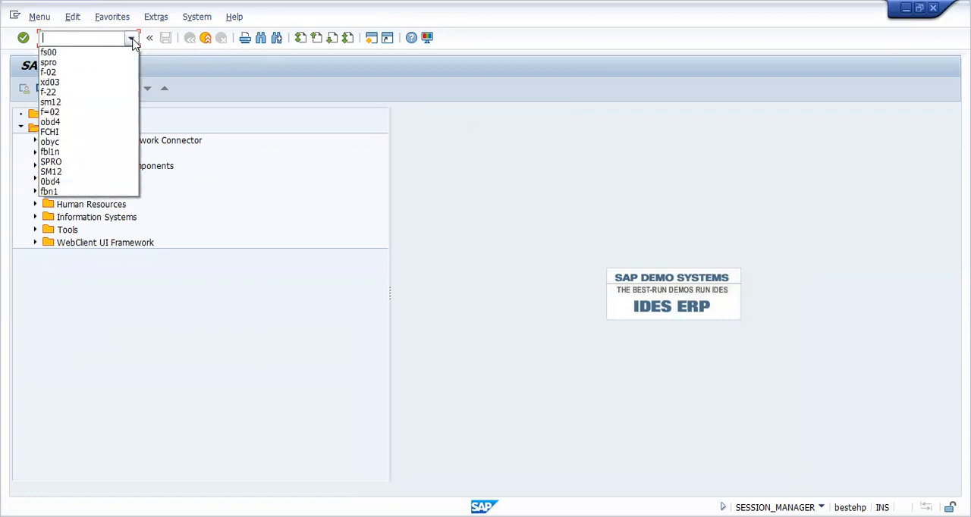
{"action": "left_click", "coordinate": [106, 63]}
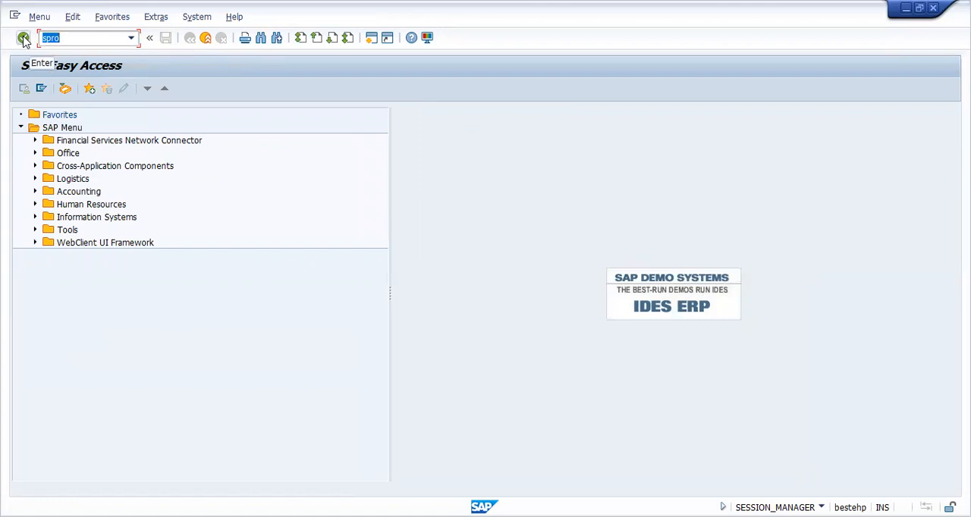
{"action": "left_click", "coordinate": [24, 40]}
{"action": "left_click", "coordinate": [84, 90]}
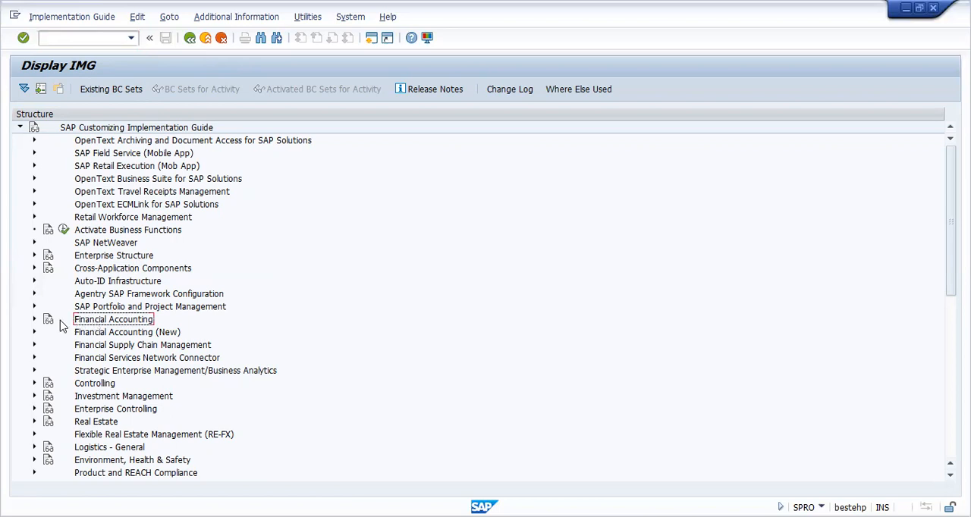
Step: Open Define Tax Accounts under Financial Accounting Global Settings, Tax on Sales/Purchases, Posting in the Implementation Guide
{"action": "left_click", "coordinate": [35, 319]}
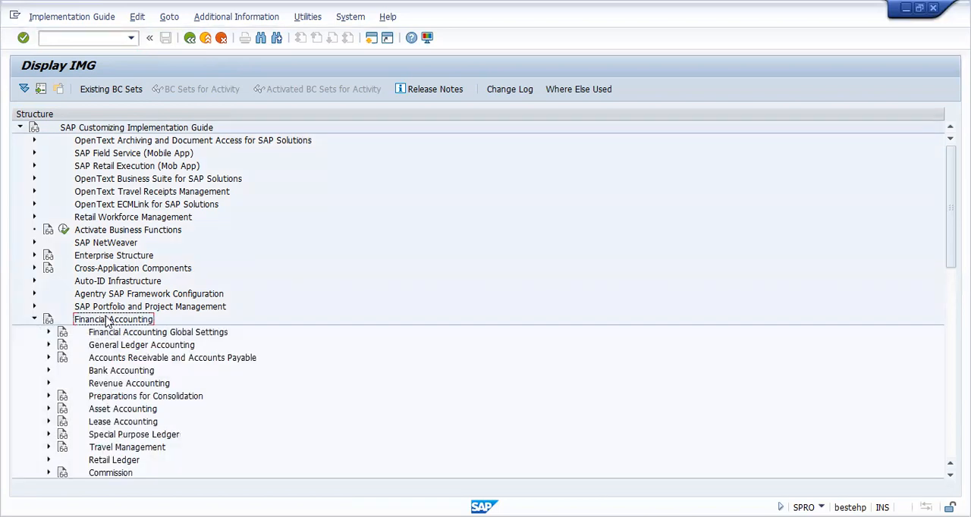
{"action": "left_click", "coordinate": [49, 333]}
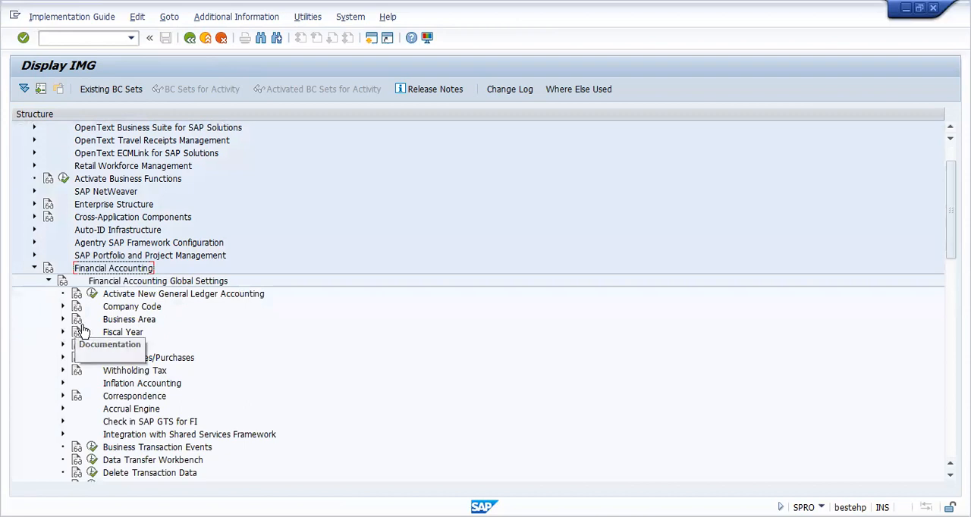
{"action": "left_click", "coordinate": [110, 359]}
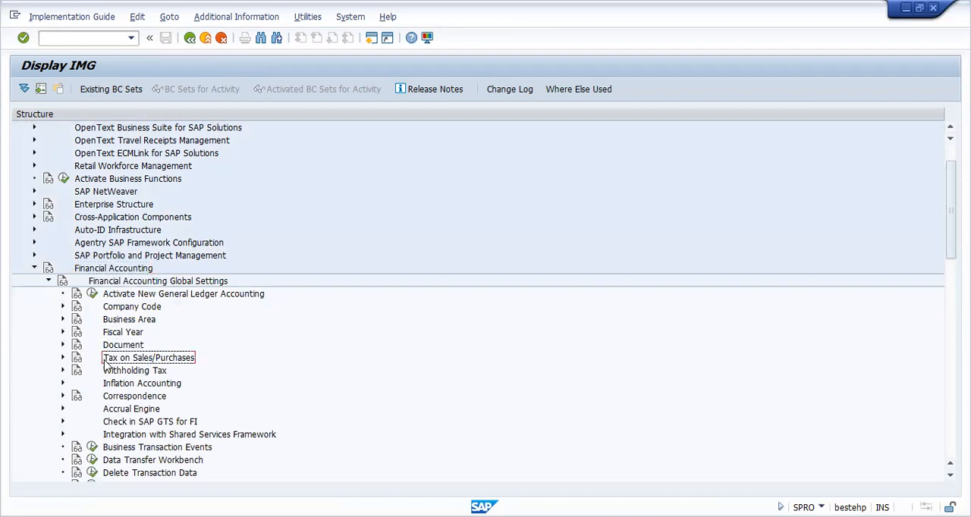
{"action": "left_click", "coordinate": [63, 358]}
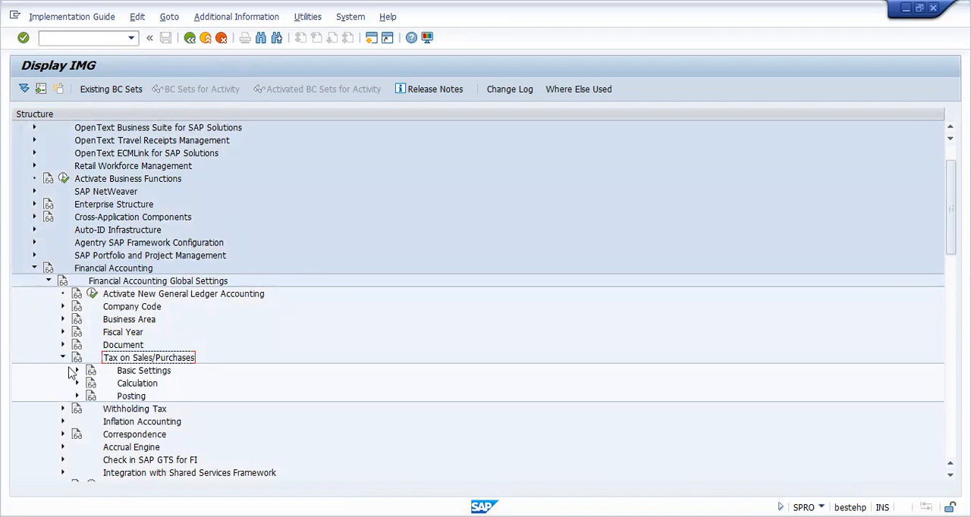
{"action": "left_click", "coordinate": [77, 396]}
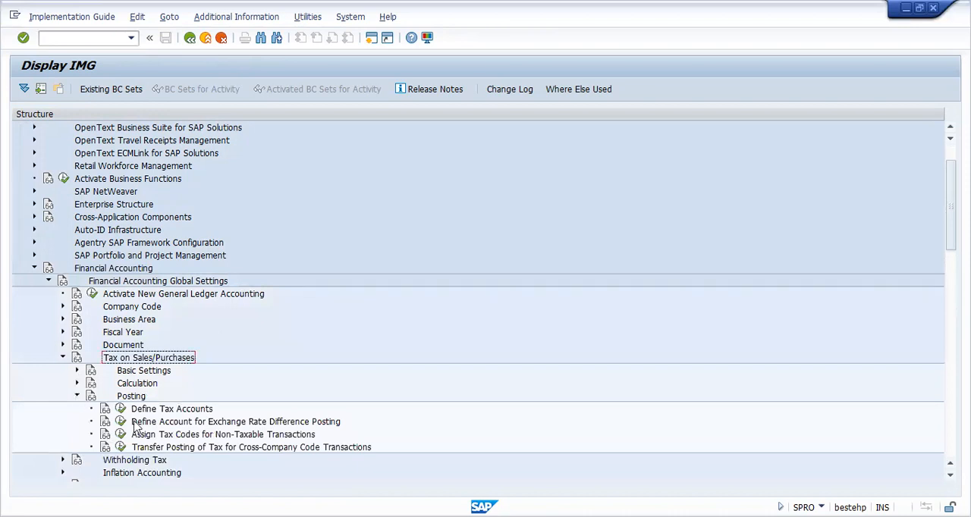
{"action": "left_click", "coordinate": [165, 413]}
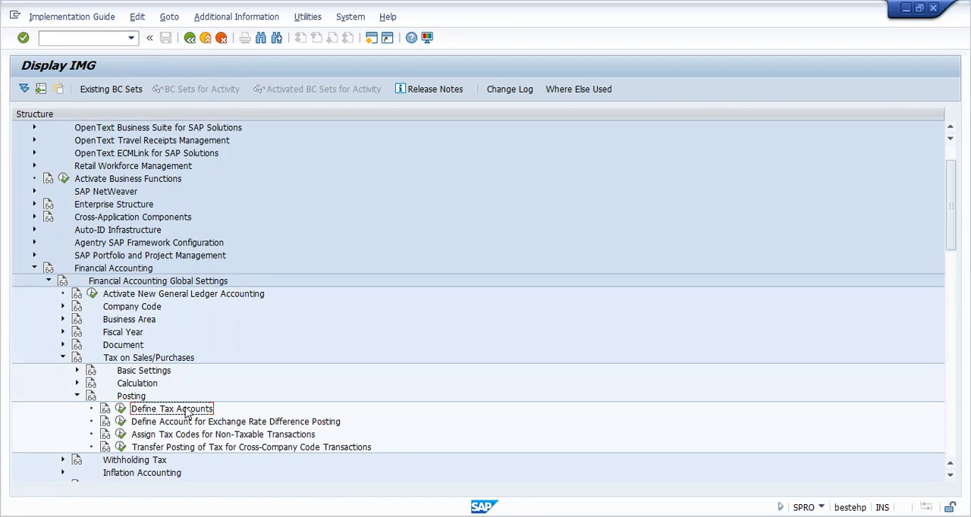
{"action": "left_click", "coordinate": [120, 409]}
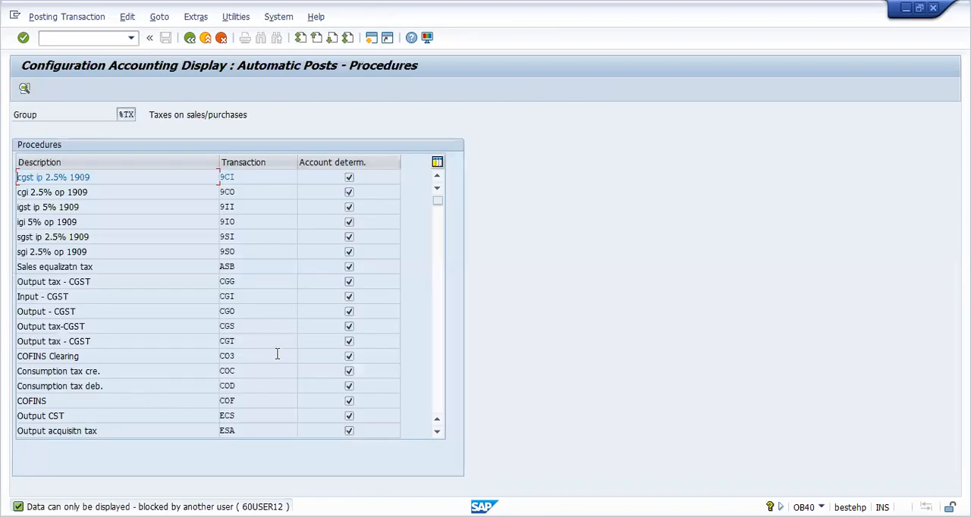
Step: Look through the automatic posting procedures of group %TX for the CGST, IGST, SGST and Input tax VST transactions
{"action": "left_click", "coordinate": [437, 432]}
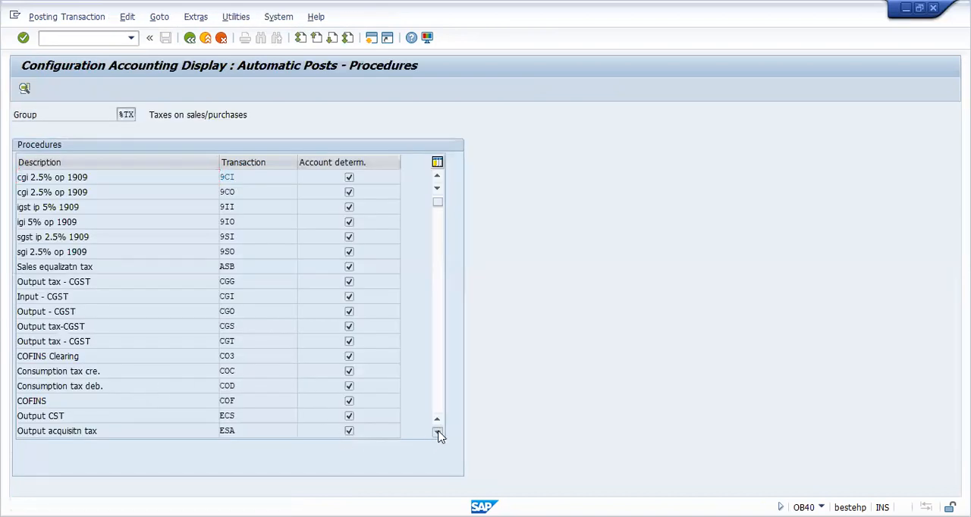
{"action": "left_click", "coordinate": [437, 432]}
{"action": "left_click", "coordinate": [436, 432]}
{"action": "left_click", "coordinate": [437, 431]}
{"action": "left_click", "coordinate": [437, 431]}
{"action": "left_click", "coordinate": [437, 432]}
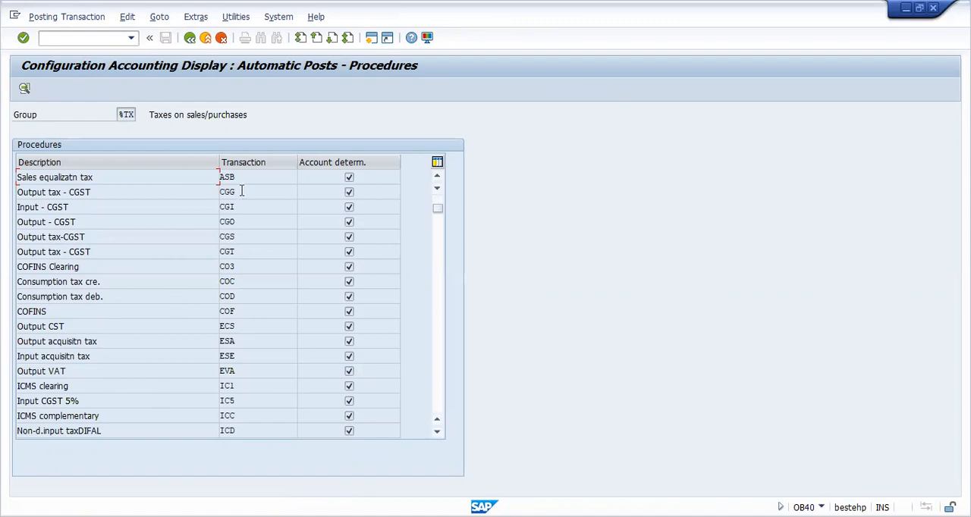
{"action": "left_click", "coordinate": [437, 432]}
{"action": "left_click", "coordinate": [438, 433]}
{"action": "left_click", "coordinate": [437, 432]}
{"action": "left_click", "coordinate": [438, 432]}
{"action": "left_click", "coordinate": [438, 432]}
{"action": "left_click", "coordinate": [438, 433]}
{"action": "left_click", "coordinate": [437, 432]}
{"action": "left_click", "coordinate": [438, 432]}
{"action": "left_click", "coordinate": [438, 432]}
{"action": "left_click", "coordinate": [438, 432]}
{"action": "left_click", "coordinate": [438, 433]}
{"action": "left_click", "coordinate": [438, 432]}
{"action": "left_click", "coordinate": [437, 432]}
{"action": "left_click", "coordinate": [438, 433]}
{"action": "left_click", "coordinate": [438, 432]}
{"action": "left_click", "coordinate": [437, 432]}
{"action": "left_click", "coordinate": [438, 433]}
{"action": "left_click", "coordinate": [438, 432]}
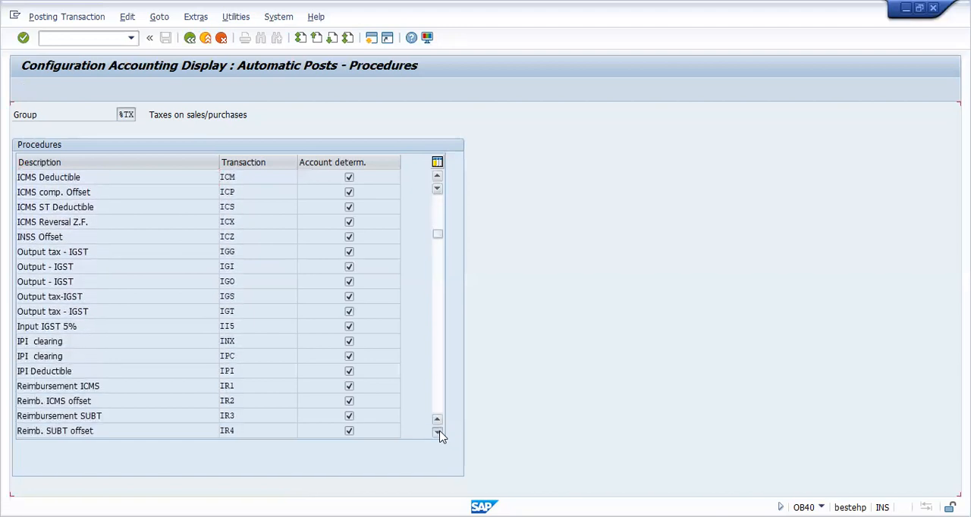
{"action": "left_click", "coordinate": [438, 432]}
{"action": "left_click", "coordinate": [438, 433]}
{"action": "left_click", "coordinate": [437, 433]}
{"action": "left_click", "coordinate": [438, 432]}
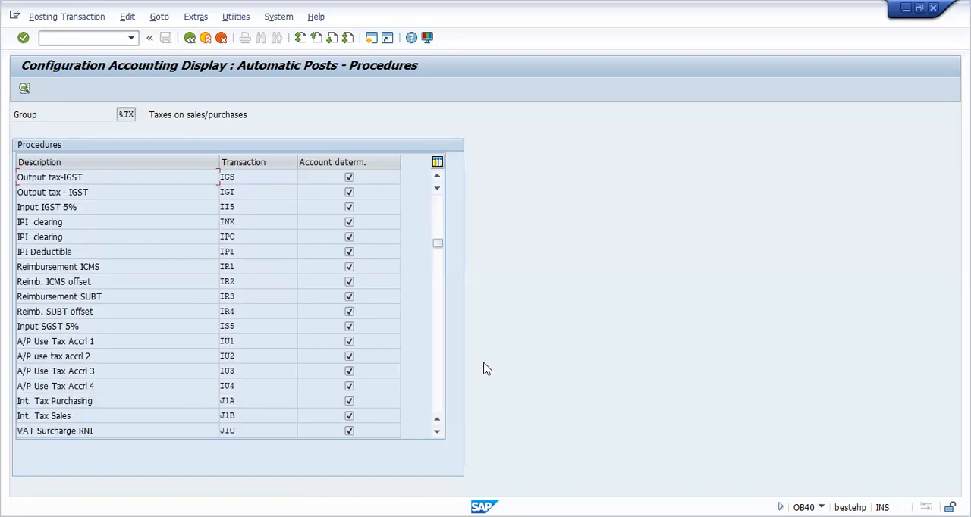
{"action": "left_click", "coordinate": [438, 432]}
{"action": "left_click", "coordinate": [438, 432]}
{"action": "left_click", "coordinate": [438, 433]}
{"action": "left_click", "coordinate": [438, 432]}
{"action": "left_click", "coordinate": [437, 432]}
{"action": "left_click", "coordinate": [437, 433]}
{"action": "left_click", "coordinate": [438, 432]}
{"action": "left_click", "coordinate": [437, 433]}
{"action": "left_click", "coordinate": [438, 432]}
{"action": "left_click", "coordinate": [438, 433]}
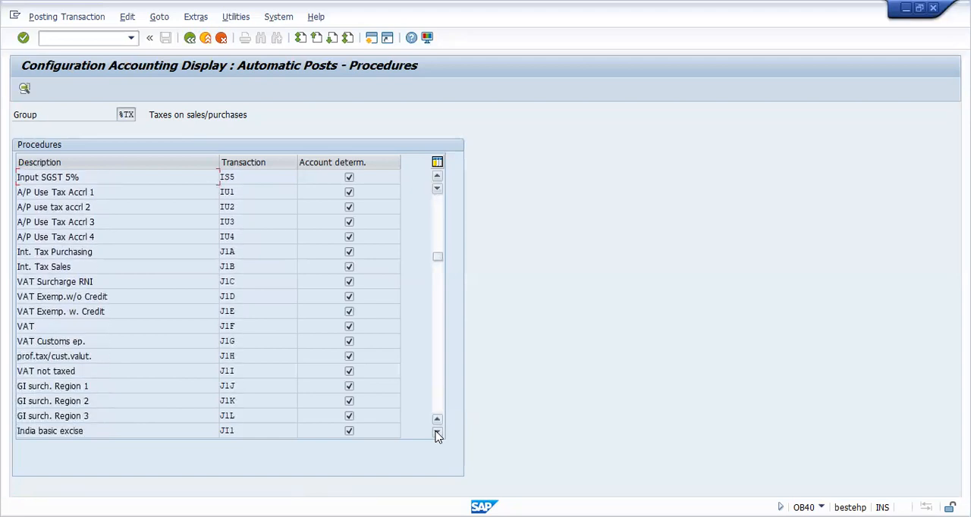
{"action": "left_click", "coordinate": [438, 432]}
{"action": "left_click", "coordinate": [438, 432]}
{"action": "left_click", "coordinate": [437, 432]}
{"action": "left_click", "coordinate": [437, 432]}
{"action": "left_click", "coordinate": [438, 432]}
{"action": "left_click", "coordinate": [438, 432]}
{"action": "left_click", "coordinate": [438, 433]}
{"action": "left_click", "coordinate": [437, 432]}
{"action": "left_click", "coordinate": [438, 433]}
{"action": "left_click", "coordinate": [437, 432]}
{"action": "left_click", "coordinate": [437, 433]}
{"action": "left_click", "coordinate": [438, 432]}
{"action": "left_click", "coordinate": [438, 433]}
{"action": "left_click", "coordinate": [438, 432]}
{"action": "left_click", "coordinate": [437, 433]}
{"action": "left_click", "coordinate": [438, 432]}
{"action": "left_click", "coordinate": [438, 433]}
{"action": "left_click", "coordinate": [438, 433]}
{"action": "left_click", "coordinate": [438, 433]}
{"action": "left_click", "coordinate": [437, 432]}
{"action": "left_click", "coordinate": [438, 433]}
{"action": "left_click", "coordinate": [438, 432]}
{"action": "left_click", "coordinate": [437, 433]}
{"action": "left_click", "coordinate": [438, 432]}
{"action": "left_click", "coordinate": [438, 432]}
{"action": "left_click", "coordinate": [437, 432]}
{"action": "left_click", "coordinate": [437, 432]}
{"action": "left_click", "coordinate": [438, 432]}
{"action": "left_click", "coordinate": [437, 432]}
{"action": "left_click", "coordinate": [437, 432]}
{"action": "left_click", "coordinate": [438, 432]}
{"action": "left_click", "coordinate": [438, 433]}
{"action": "left_click", "coordinate": [438, 432]}
{"action": "left_click", "coordinate": [438, 432]}
{"action": "left_click", "coordinate": [437, 433]}
{"action": "left_click", "coordinate": [438, 433]}
{"action": "left_click", "coordinate": [438, 432]}
{"action": "left_click", "coordinate": [438, 433]}
{"action": "left_click", "coordinate": [438, 433]}
{"action": "left_click", "coordinate": [437, 432]}
{"action": "left_click", "coordinate": [437, 432]}
{"action": "left_click", "coordinate": [438, 432]}
{"action": "left_click", "coordinate": [437, 432]}
{"action": "left_click", "coordinate": [438, 433]}
{"action": "left_click", "coordinate": [438, 433]}
{"action": "left_click", "coordinate": [438, 433]}
{"action": "left_click", "coordinate": [438, 433]}
{"action": "left_click", "coordinate": [438, 432]}
{"action": "left_click", "coordinate": [438, 433]}
{"action": "left_click", "coordinate": [438, 433]}
{"action": "left_click", "coordinate": [438, 432]}
{"action": "left_click", "coordinate": [437, 433]}
{"action": "left_click", "coordinate": [437, 433]}
{"action": "left_click", "coordinate": [438, 432]}
{"action": "left_click_drag", "start_coordinate": [438, 331], "coordinate": [438, 366]}
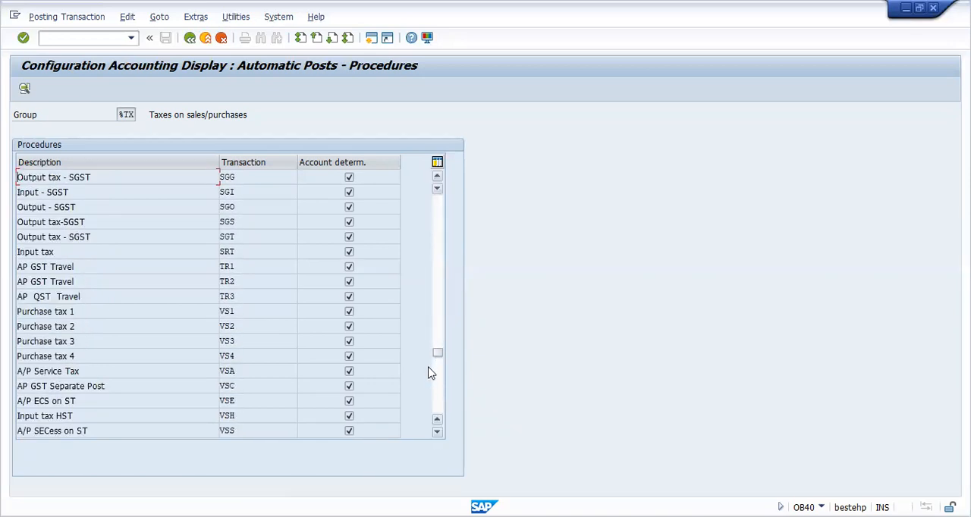
{"action": "left_click", "coordinate": [437, 432]}
{"action": "left_click", "coordinate": [437, 432]}
{"action": "left_click", "coordinate": [436, 432]}
Step: Open Input tax transaction VST for chart of accounts TTST and view its posting keys and account assignment
{"action": "left_click", "coordinate": [237, 401]}
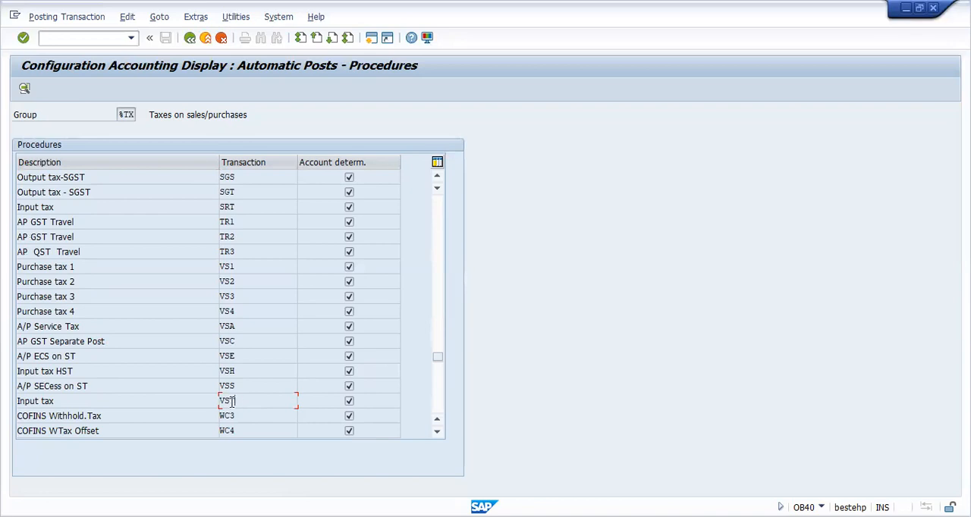
{"action": "double_click", "coordinate": [243, 402]}
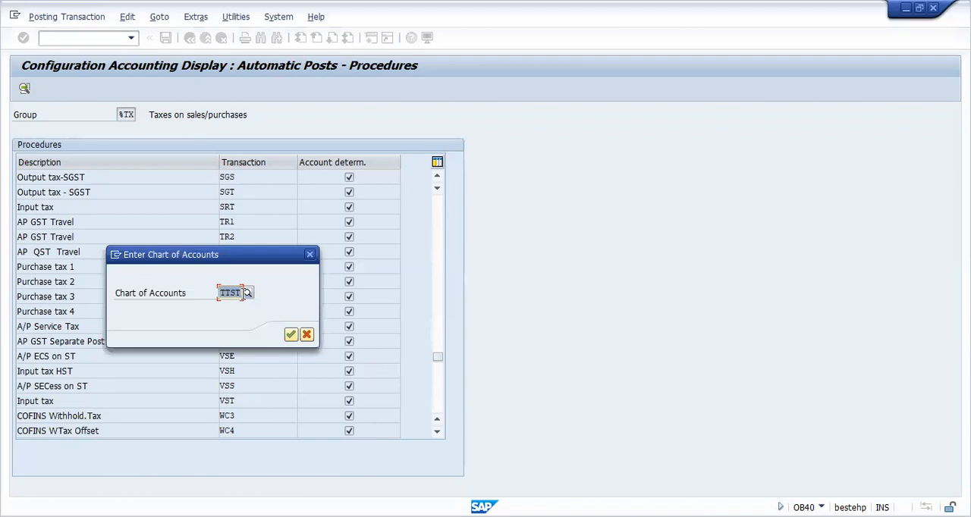
{"action": "left_click", "coordinate": [291, 339]}
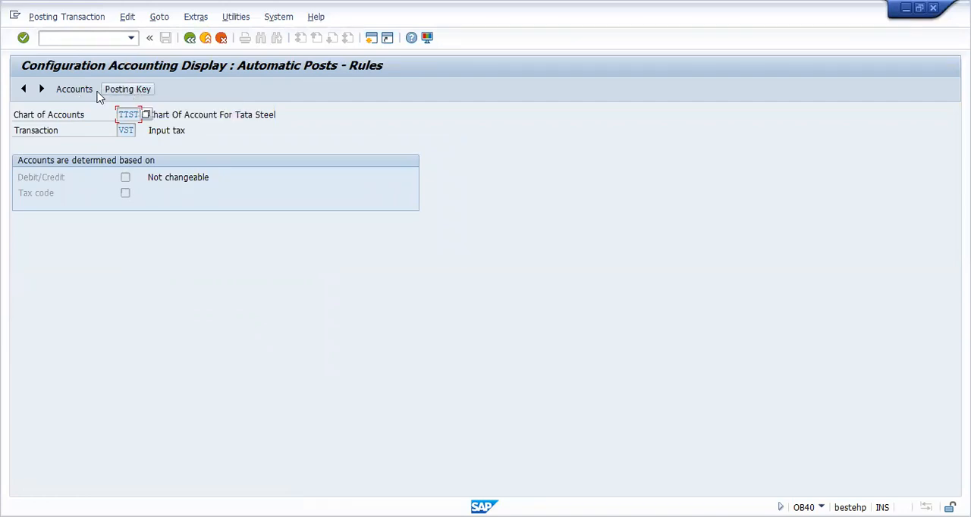
{"action": "left_click", "coordinate": [129, 90]}
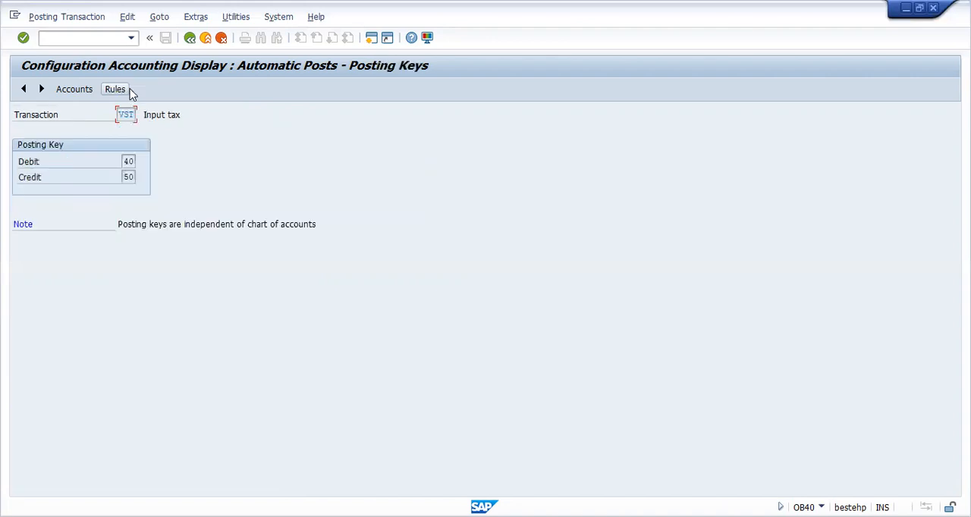
{"action": "left_click", "coordinate": [74, 89]}
Step: Look up GST Receivable Ac in the TTST G/L account list for VST, close the list and return to the Implementation Guide
{"action": "left_click", "coordinate": [50, 193]}
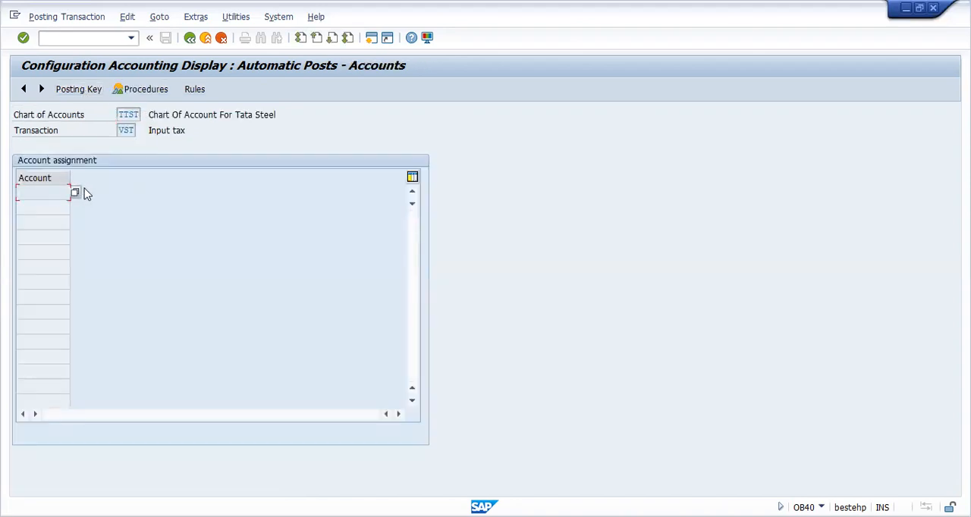
{"action": "left_click", "coordinate": [74, 197]}
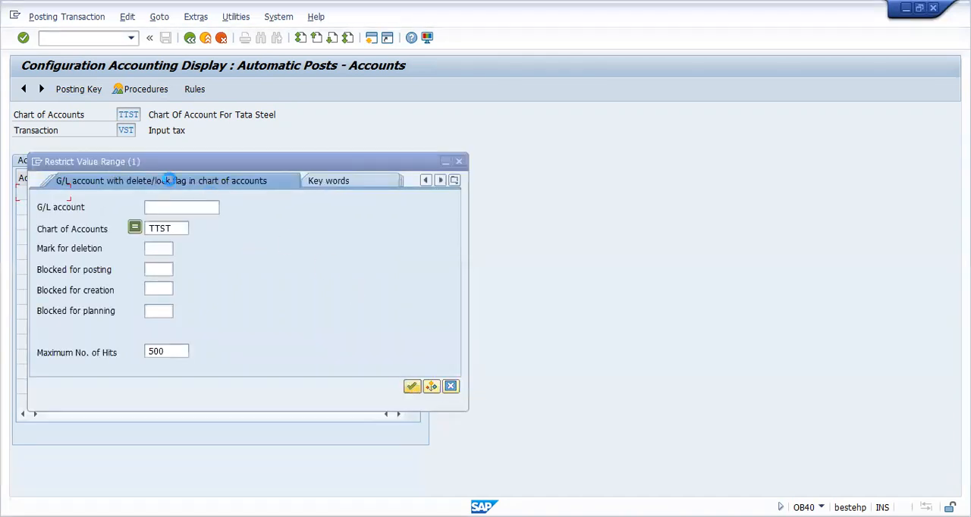
{"action": "key", "text": "Return"}
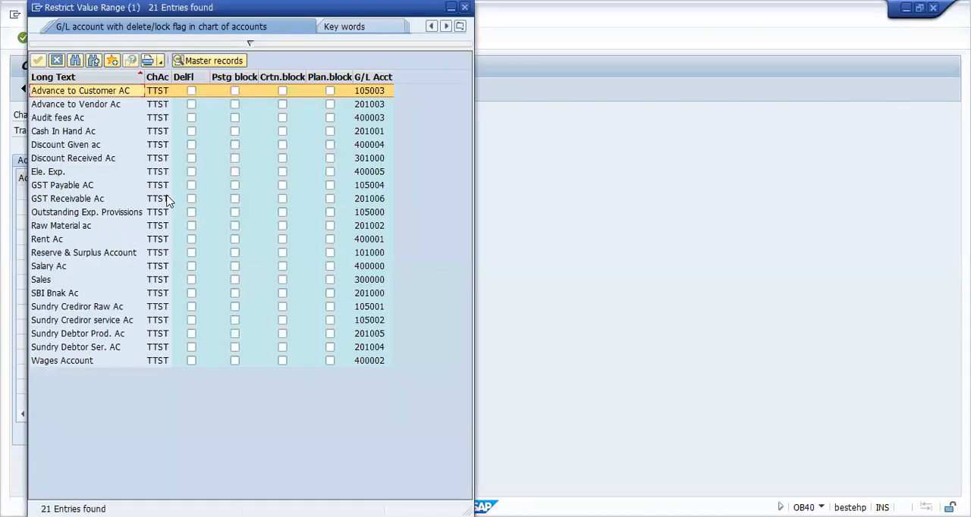
{"action": "left_click", "coordinate": [91, 198]}
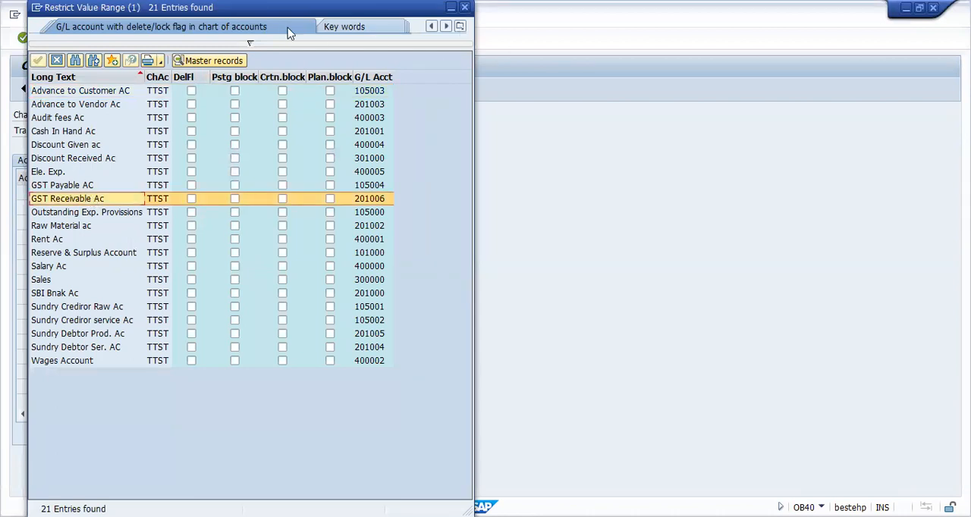
{"action": "left_click_drag", "start_coordinate": [289, 7], "coordinate": [317, 100]}
{"action": "left_click", "coordinate": [493, 100]}
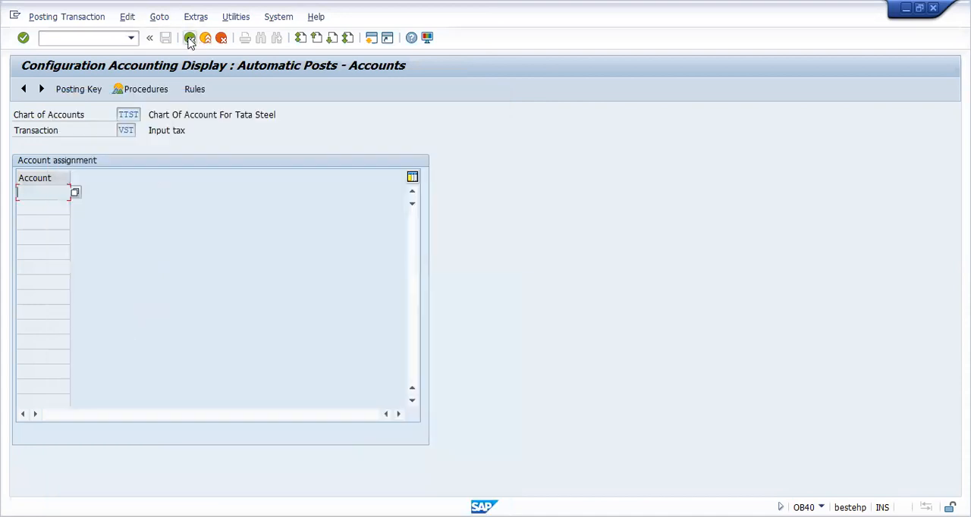
{"action": "left_click", "coordinate": [190, 38]}
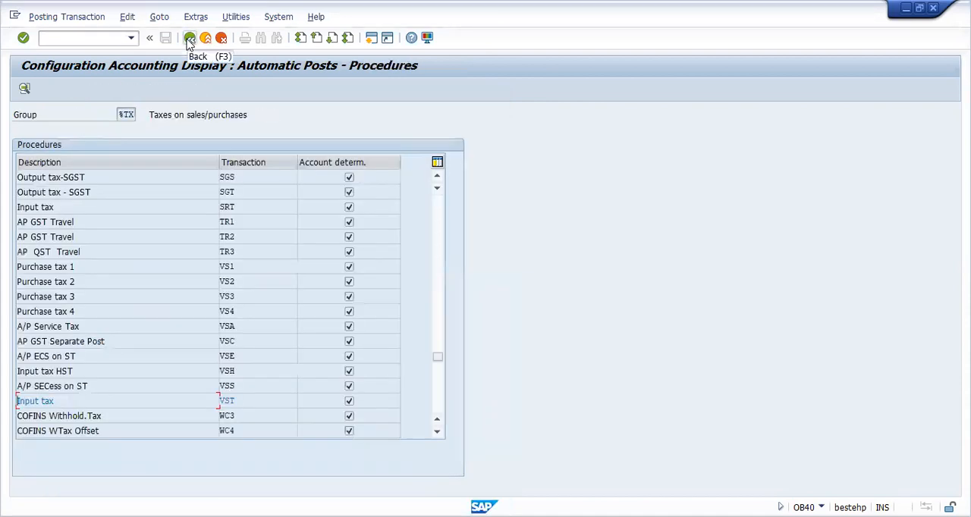
{"action": "left_click", "coordinate": [189, 38]}
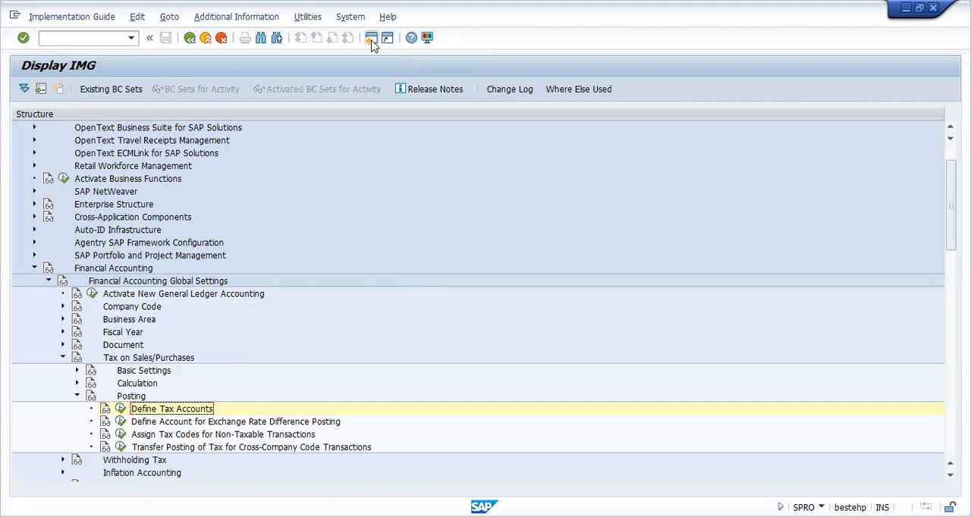
Step: Activate the command field for entering a transaction code
{"action": "left_click", "coordinate": [84, 39]}
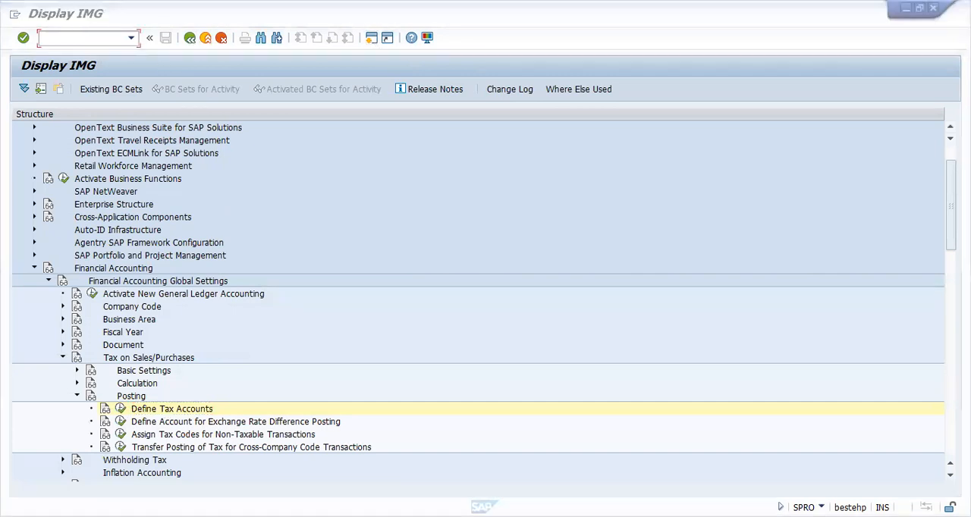
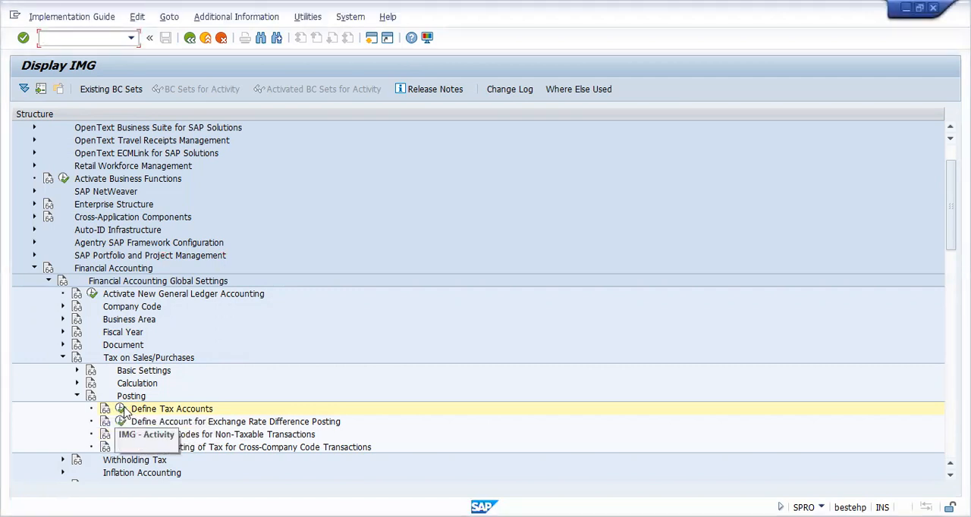
Step: Open the tax account definition and bring up Input tax transaction VST for chart of accounts TTST
{"action": "left_click", "coordinate": [127, 409]}
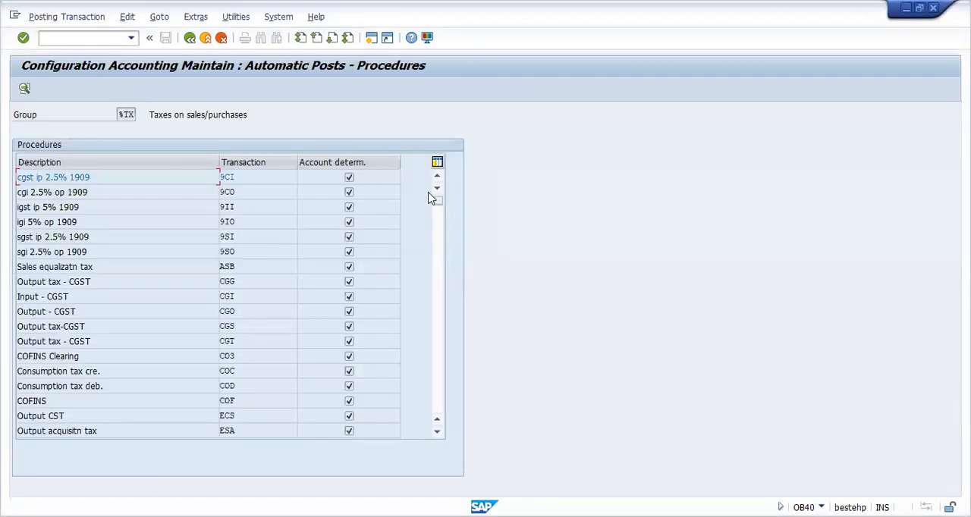
{"action": "left_click_drag", "start_coordinate": [439, 203], "coordinate": [442, 406]}
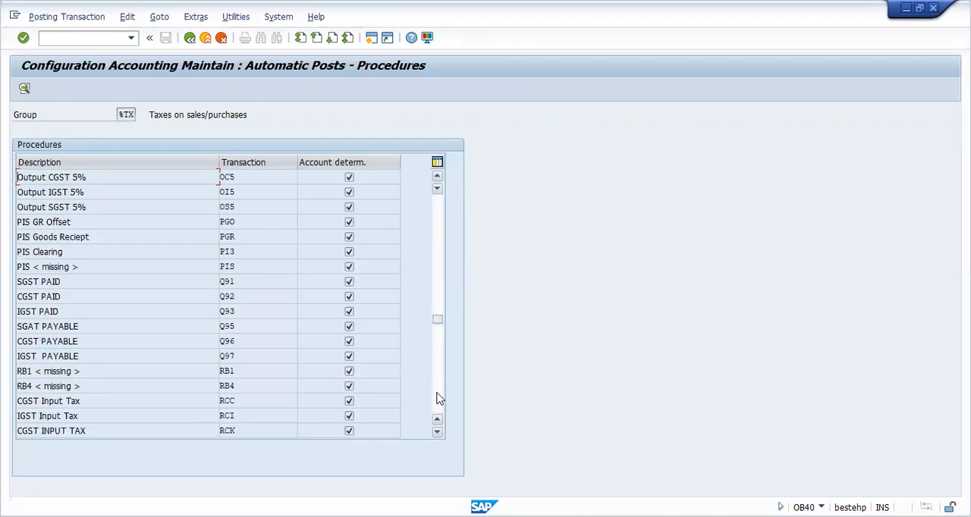
{"action": "left_click_drag", "start_coordinate": [435, 324], "coordinate": [445, 373]}
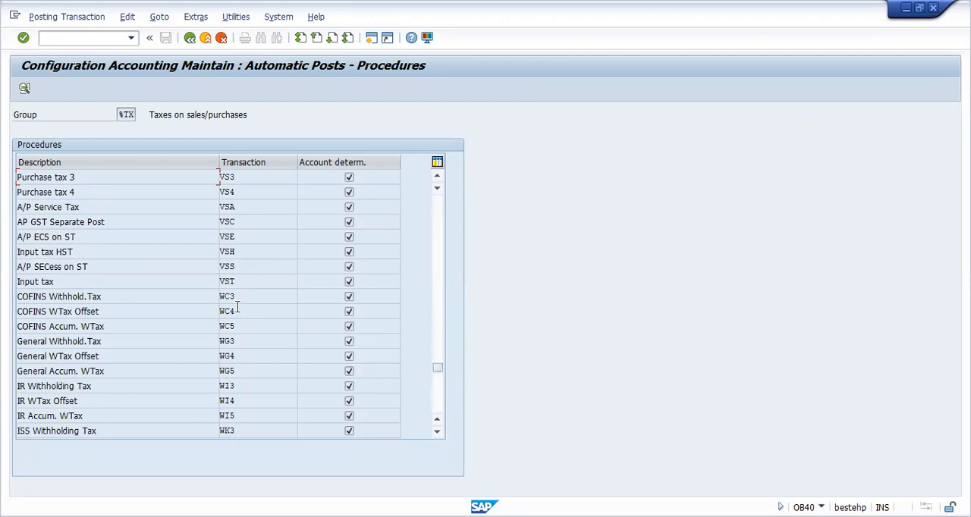
{"action": "double_click", "coordinate": [241, 281]}
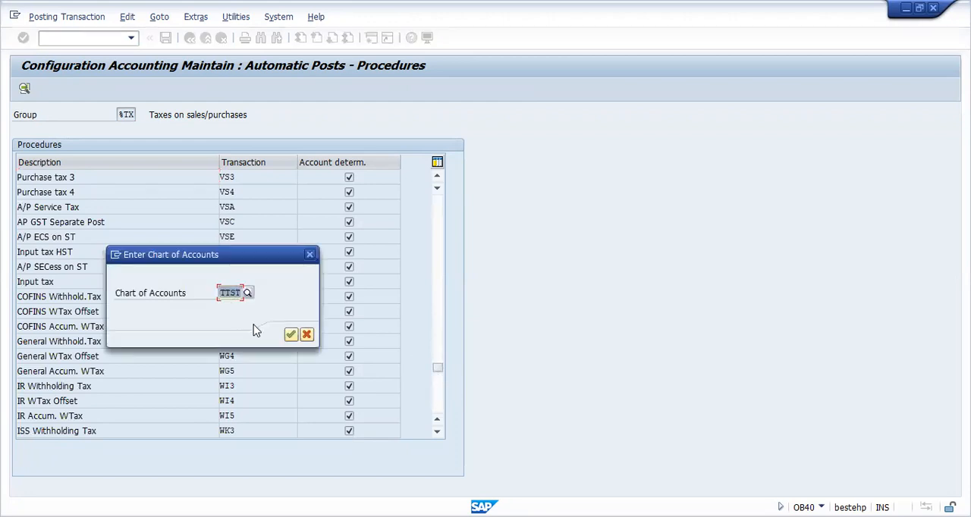
{"action": "left_click", "coordinate": [291, 335]}
Step: Save the rules and posting keys of Input tax transaction VST and proceed to its account assignment
{"action": "left_click", "coordinate": [75, 91]}
{"action": "left_click", "coordinate": [123, 89]}
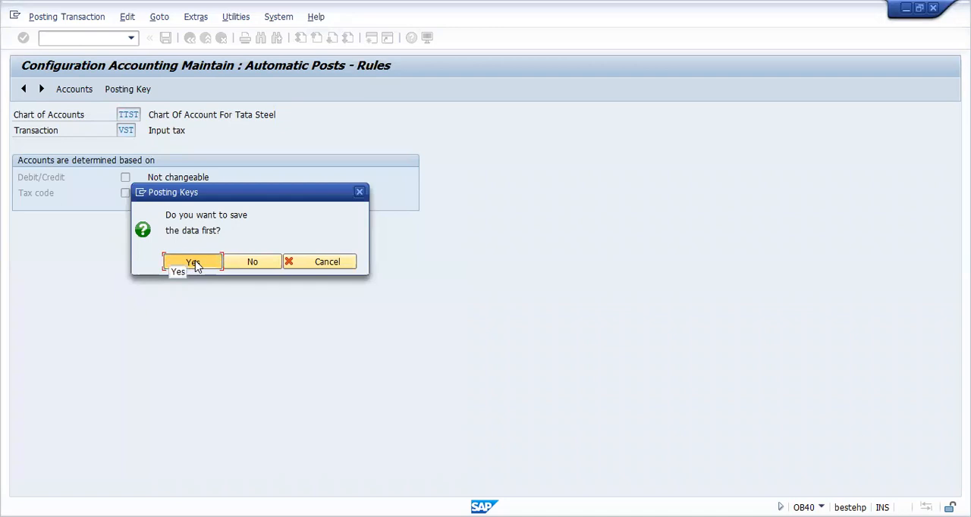
{"action": "left_click", "coordinate": [194, 263]}
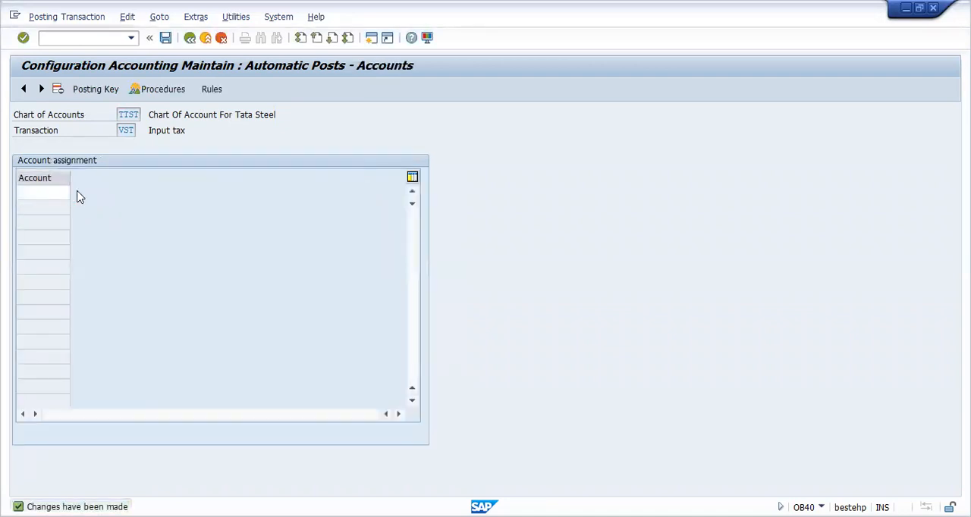
Step: Assign GST Receivable Ac to Input tax VST, save it to the customizing request and return to the procedures list
{"action": "key", "text": "F4"}
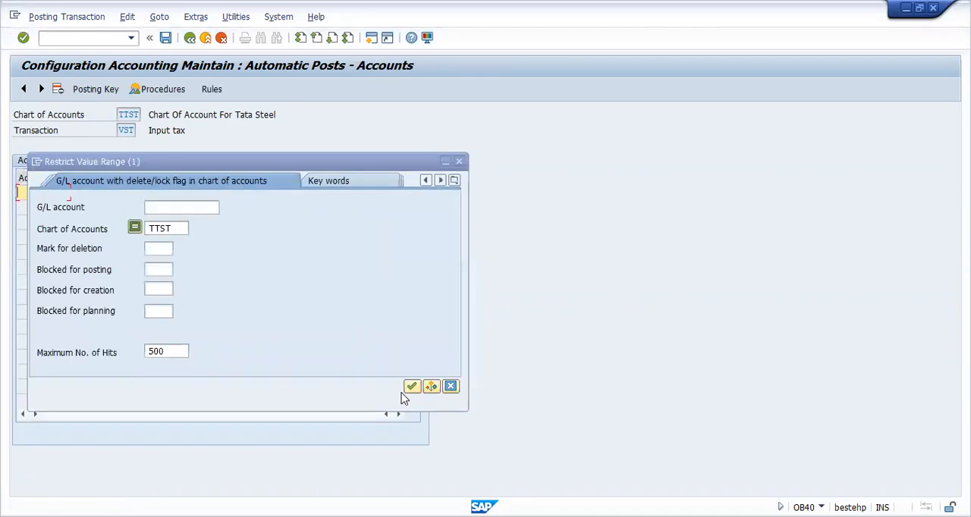
{"action": "left_click", "coordinate": [410, 387]}
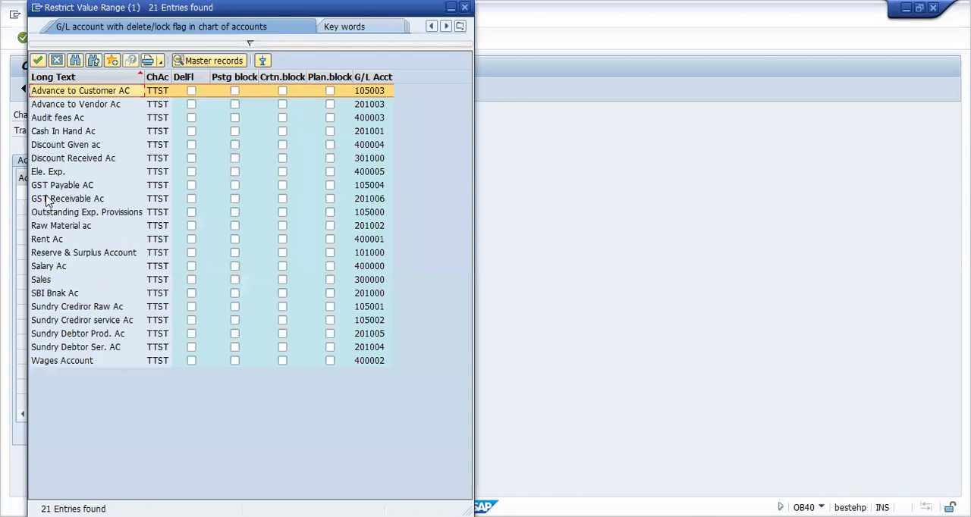
{"action": "left_click", "coordinate": [81, 200]}
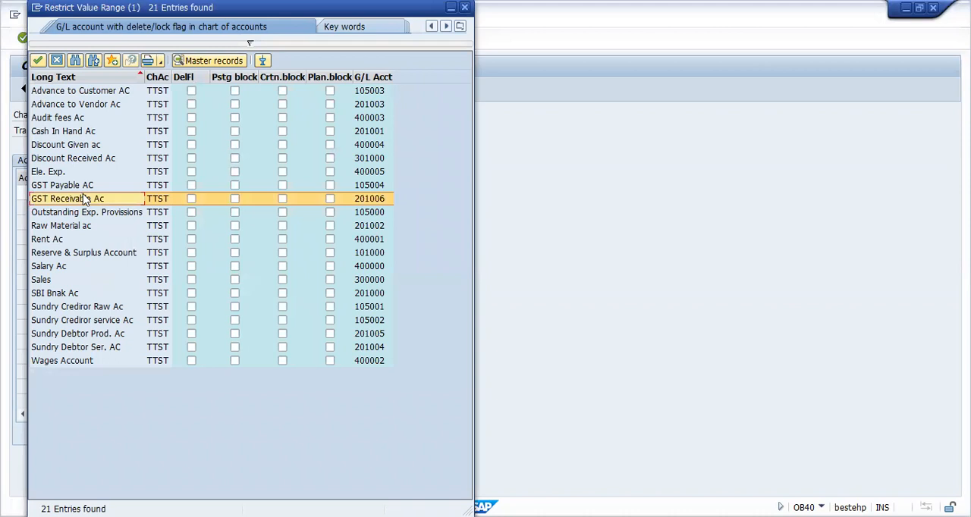
{"action": "double_click", "coordinate": [86, 202]}
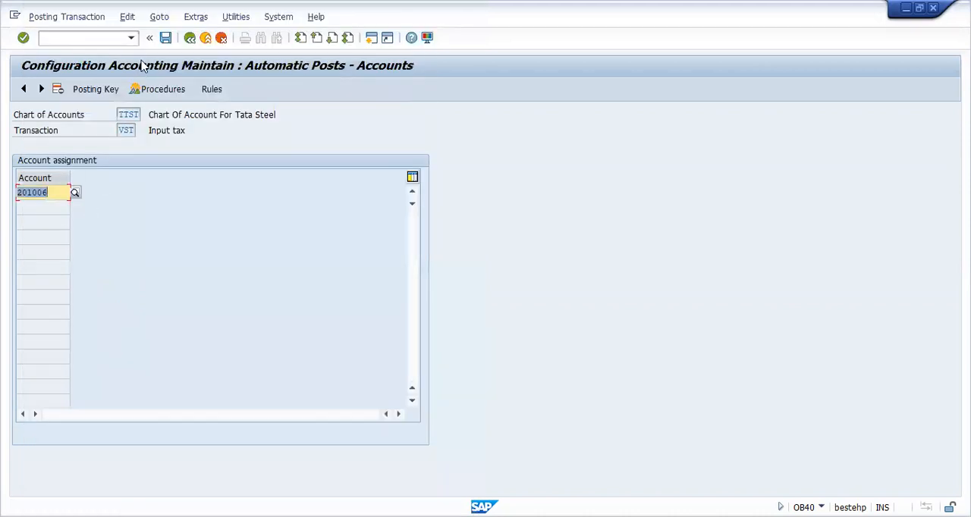
{"action": "left_click", "coordinate": [166, 38]}
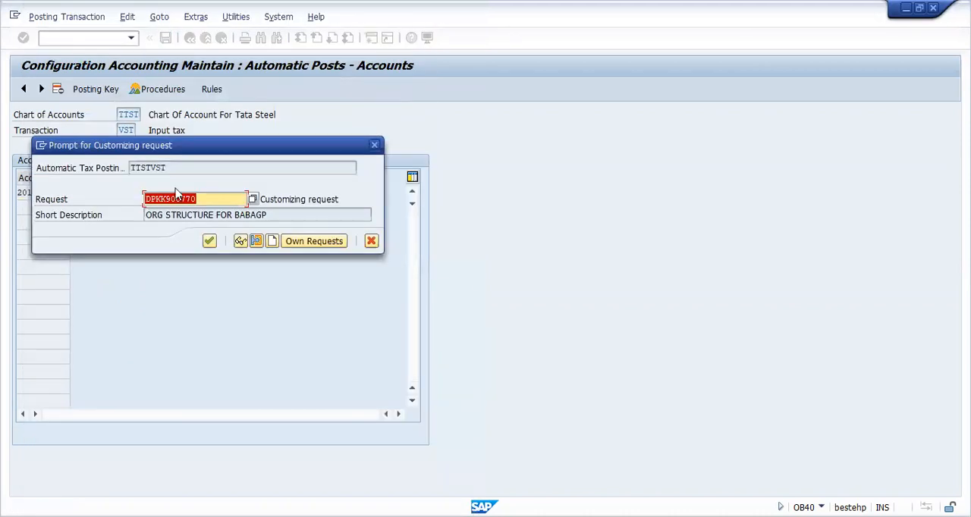
{"action": "left_click", "coordinate": [208, 241]}
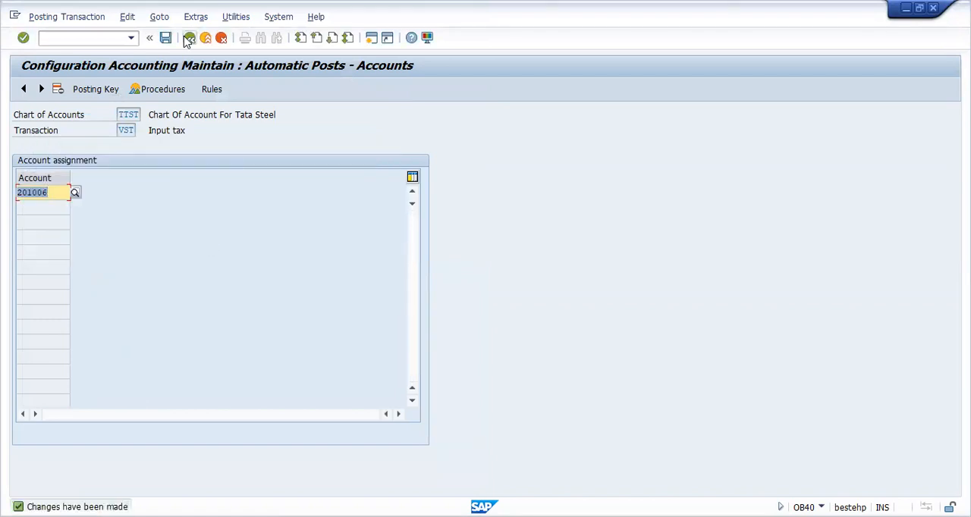
{"action": "left_click", "coordinate": [189, 38]}
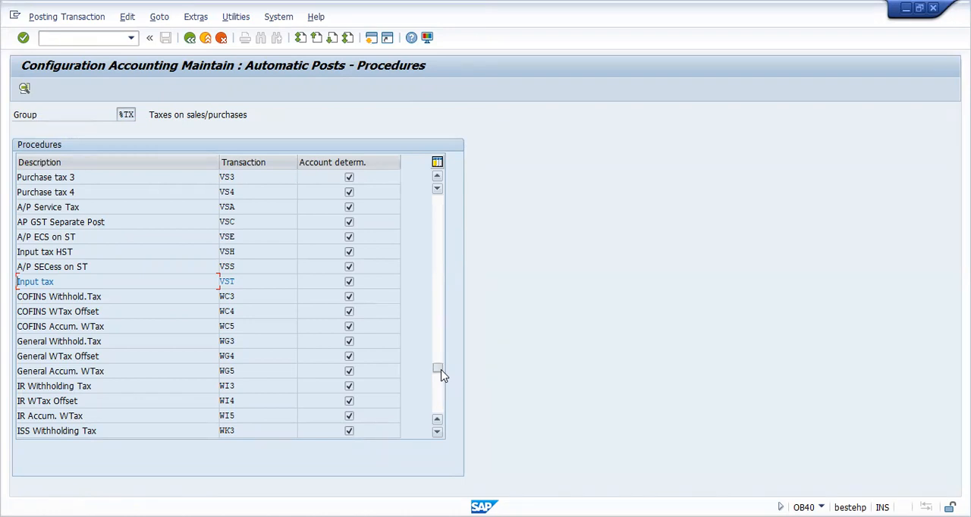
Step: Open Output tax transaction MWS for chart of accounts TTST and save its rules and posting keys to reach the account assignment
{"action": "left_click_drag", "start_coordinate": [442, 374], "coordinate": [442, 371]}
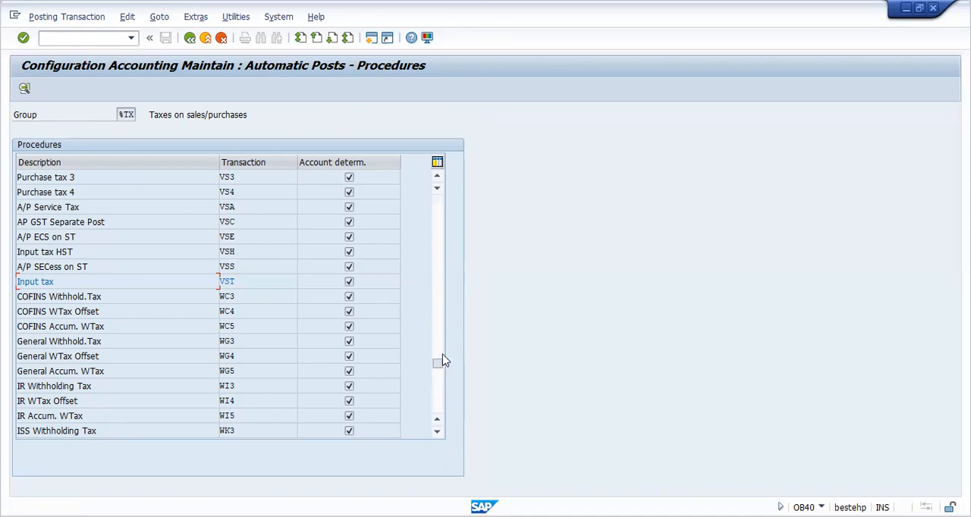
{"action": "left_click_drag", "start_coordinate": [439, 364], "coordinate": [446, 321]}
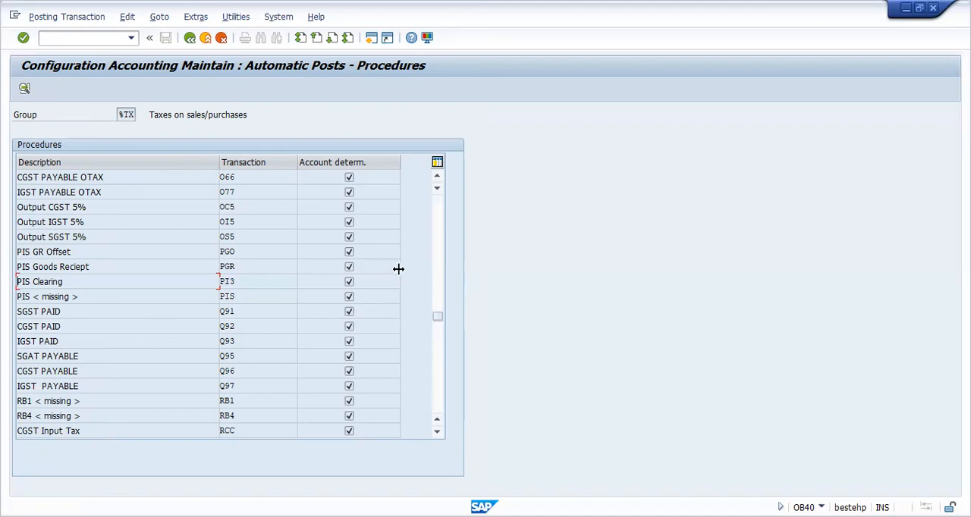
{"action": "left_click", "coordinate": [437, 178]}
{"action": "left_click", "coordinate": [437, 178]}
{"action": "left_click", "coordinate": [437, 177]}
{"action": "left_click", "coordinate": [437, 177]}
{"action": "left_click", "coordinate": [437, 178]}
{"action": "left_click", "coordinate": [437, 178]}
{"action": "left_click", "coordinate": [437, 177]}
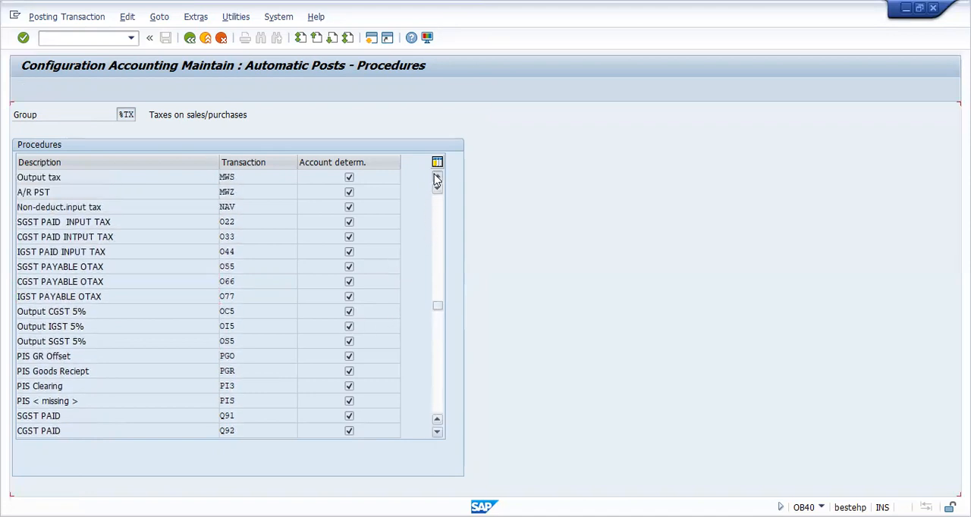
{"action": "left_click", "coordinate": [437, 178]}
{"action": "left_click", "coordinate": [437, 178]}
{"action": "left_click", "coordinate": [254, 215]}
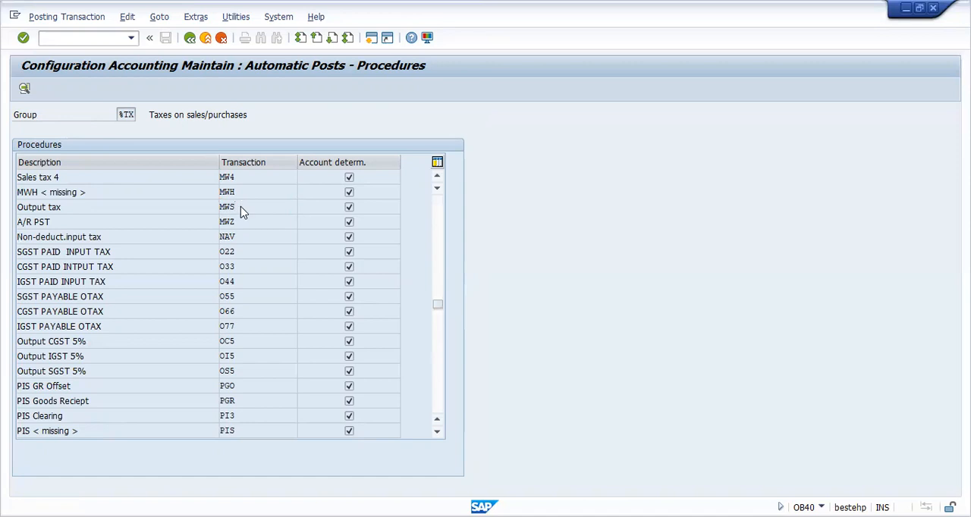
{"action": "double_click", "coordinate": [242, 210]}
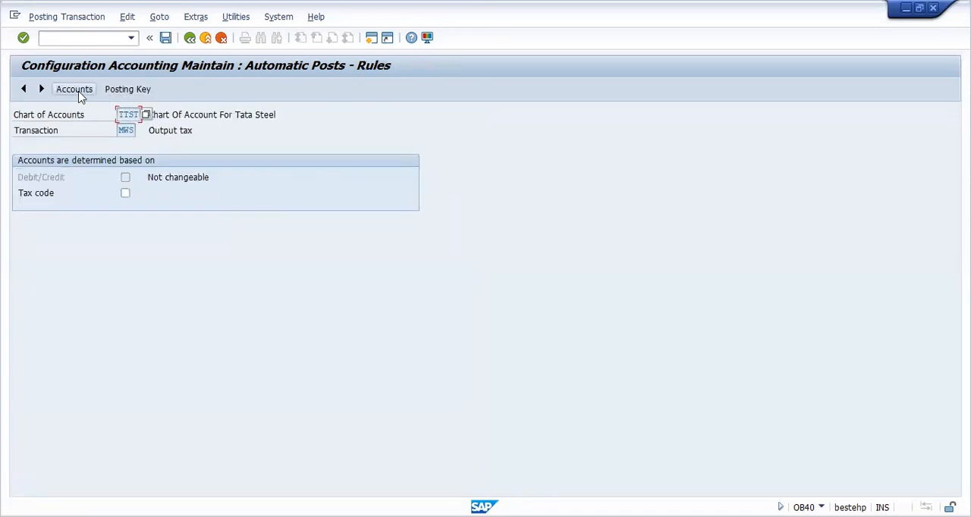
{"action": "left_click", "coordinate": [136, 93]}
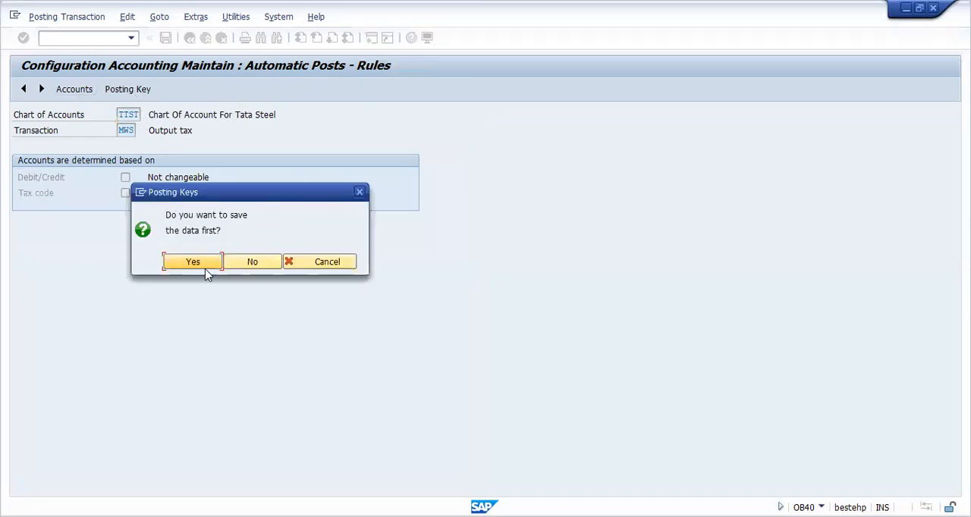
{"action": "left_click", "coordinate": [202, 262]}
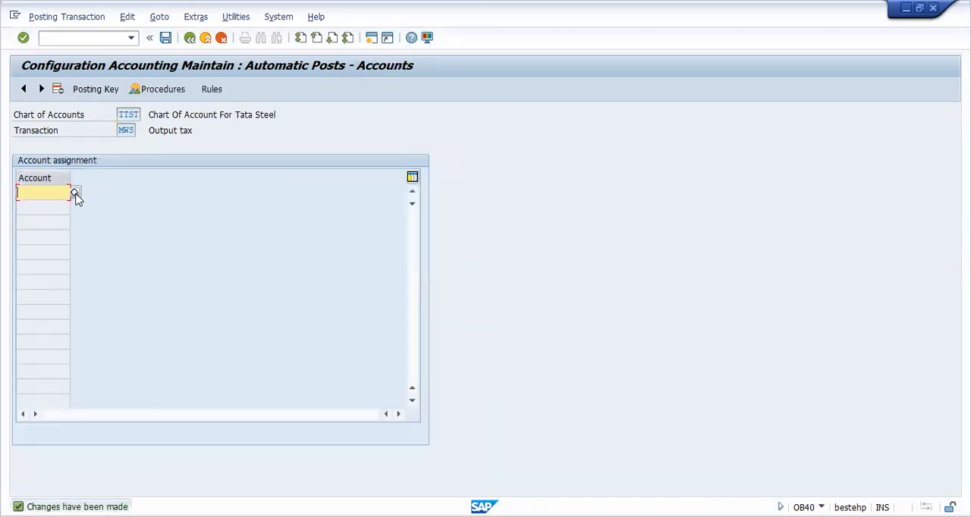
Step: Assign GST Payable AC to Output tax MWS and save the assignment to the customizing request
{"action": "left_click", "coordinate": [74, 196]}
{"action": "key", "text": "F4"}
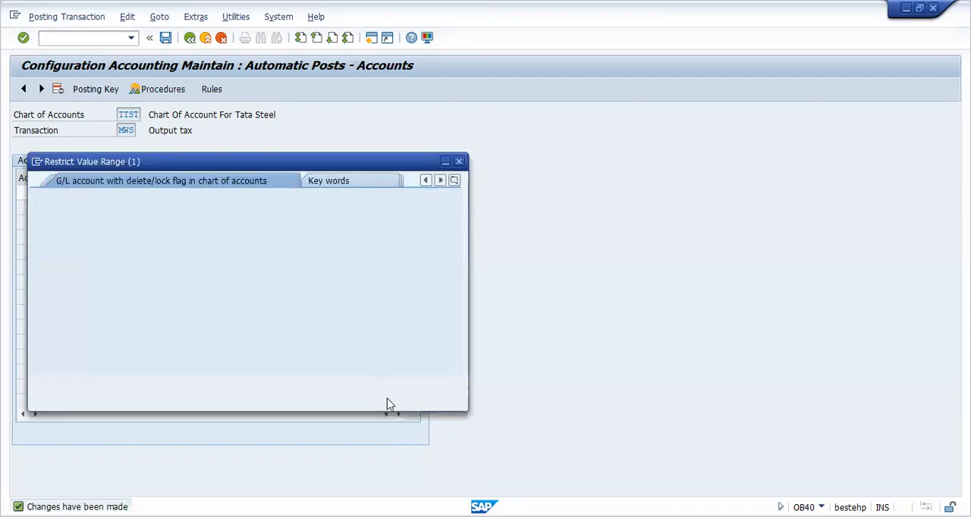
{"action": "left_click", "coordinate": [411, 387]}
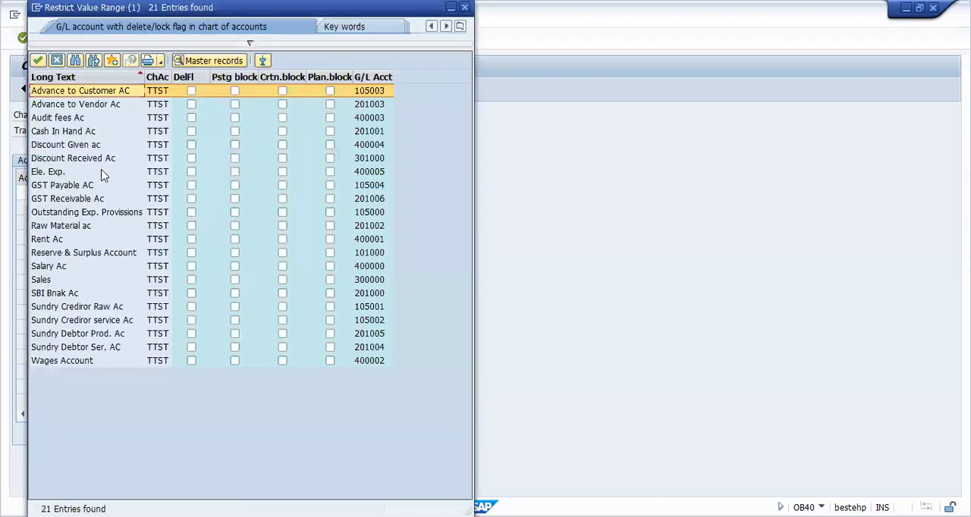
{"action": "left_click", "coordinate": [75, 187]}
{"action": "double_click", "coordinate": [83, 185]}
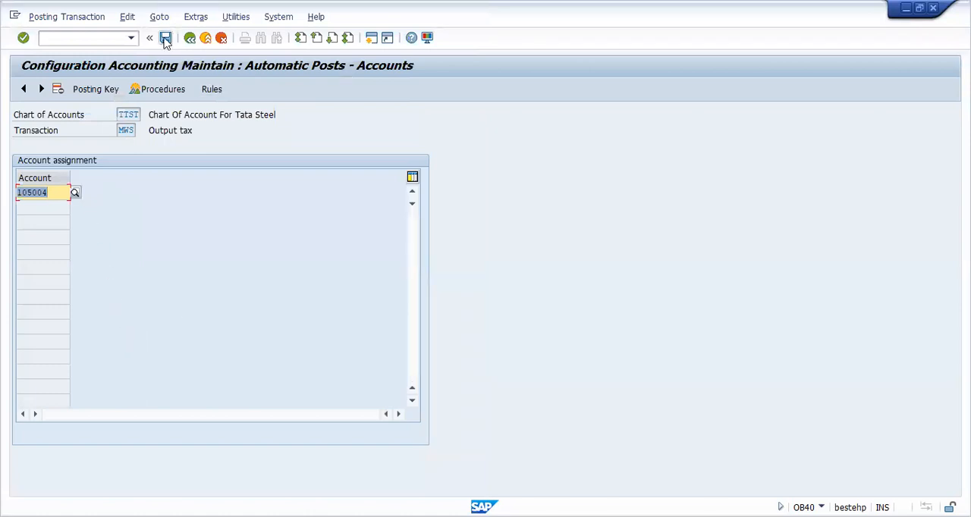
{"action": "left_click", "coordinate": [165, 38]}
{"action": "left_click", "coordinate": [210, 242]}
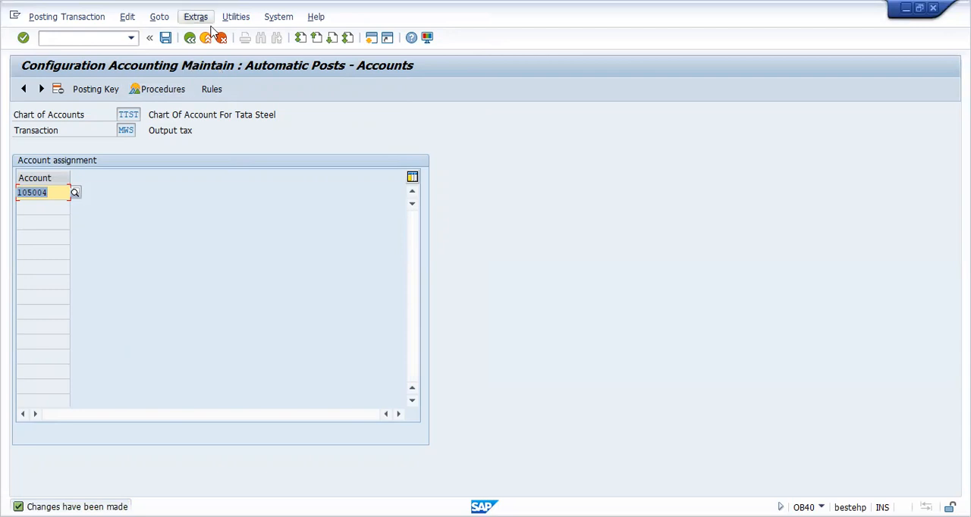
Step: Leave the tax configuration for the SAP Easy Access screen and expand the Accounting folder
{"action": "left_click", "coordinate": [189, 38]}
{"action": "left_click", "coordinate": [189, 38]}
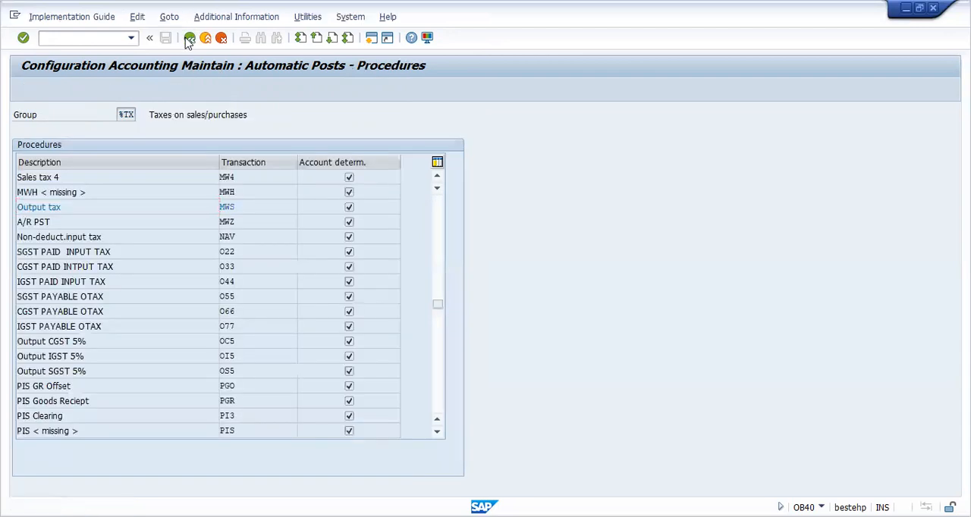
{"action": "left_click", "coordinate": [189, 38]}
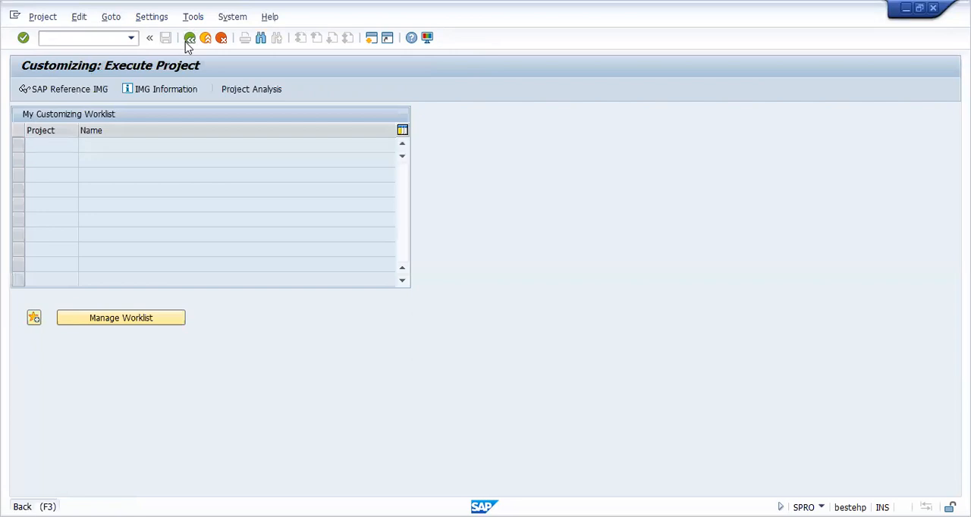
{"action": "left_click", "coordinate": [189, 38]}
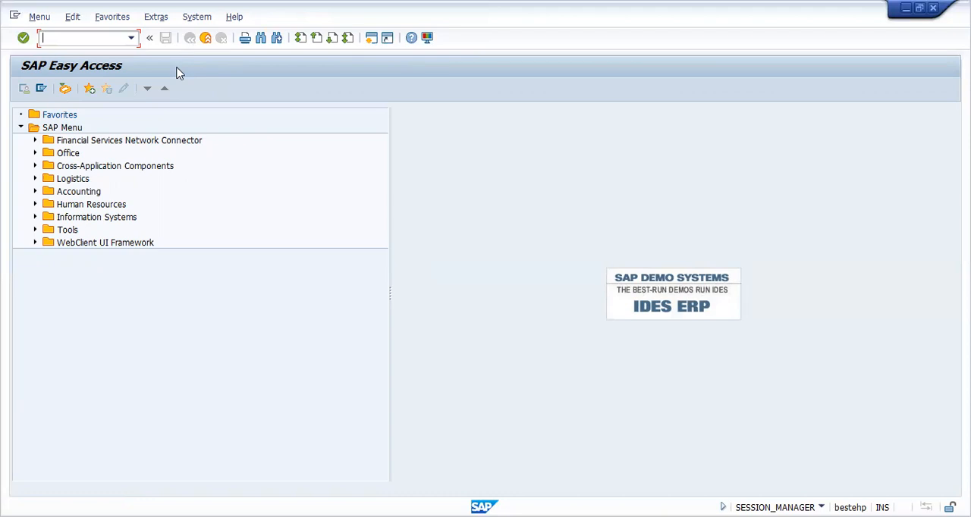
{"action": "left_click", "coordinate": [34, 194]}
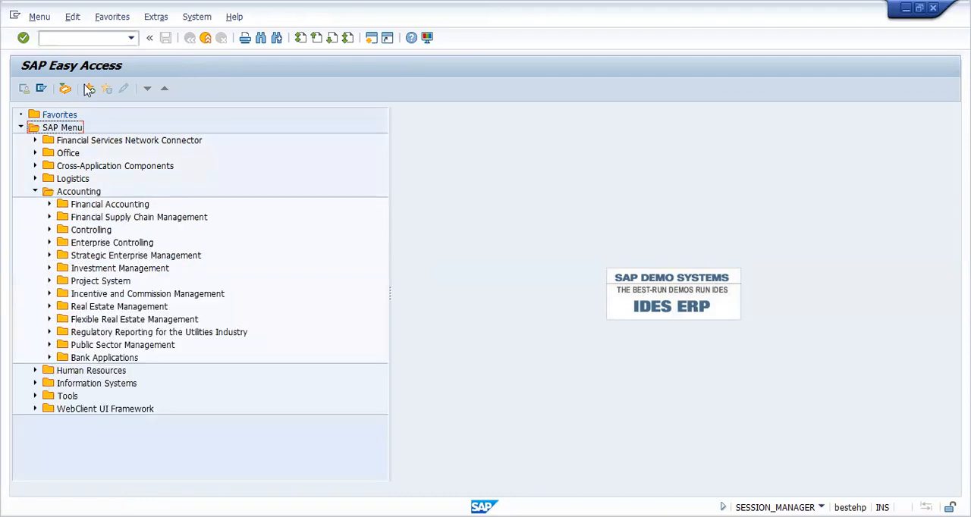
Step: Start transaction F-43 to enter a vendor invoice
{"action": "left_click", "coordinate": [81, 40]}
{"action": "type", "text": "f-43"}
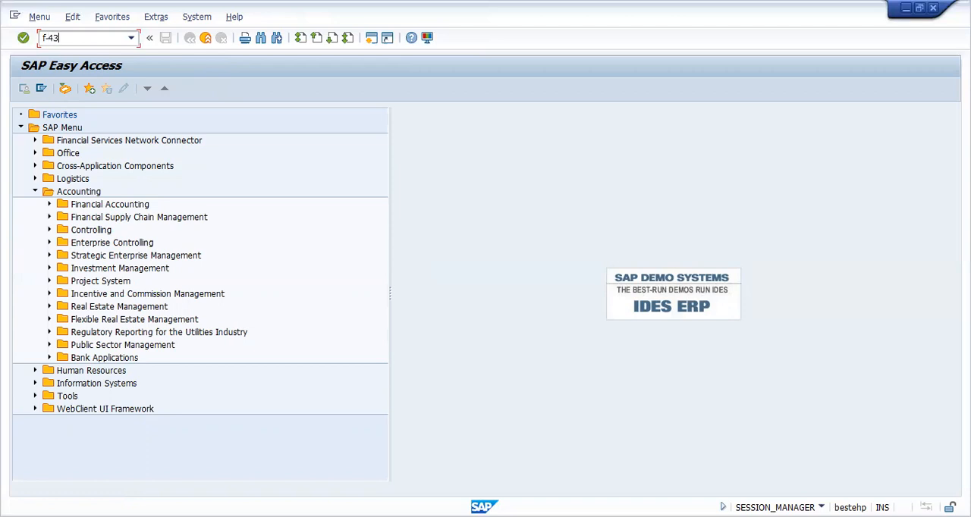
{"action": "key", "text": "Return"}
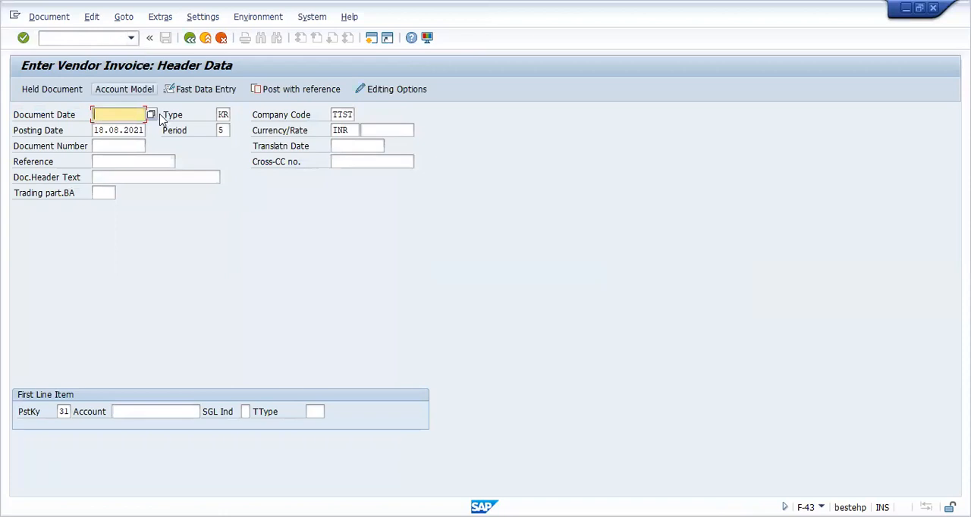
Step: Set the invoice's document date to 18.08.2021, choose vendor Babaj Casting Pvt Ltd for the first line item and proceed to that item
{"action": "left_click", "coordinate": [151, 116]}
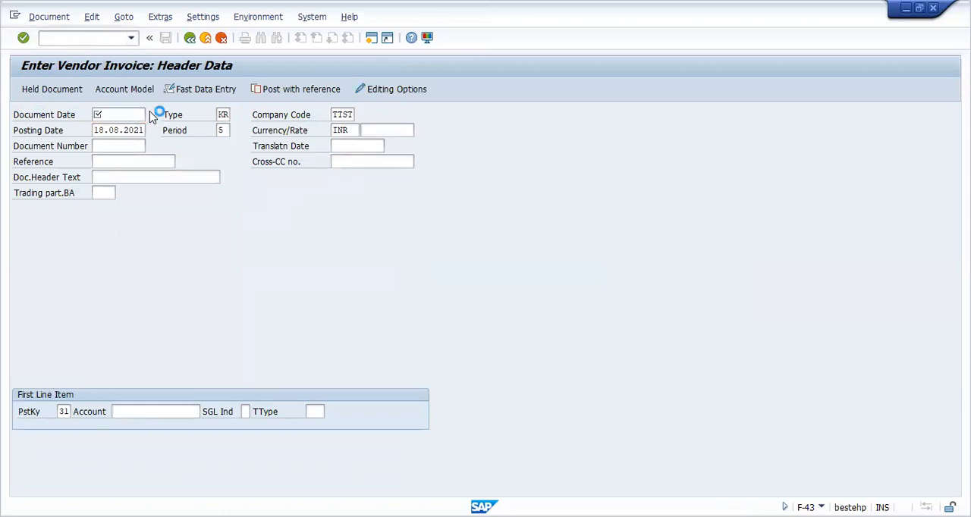
{"action": "double_click", "coordinate": [201, 296]}
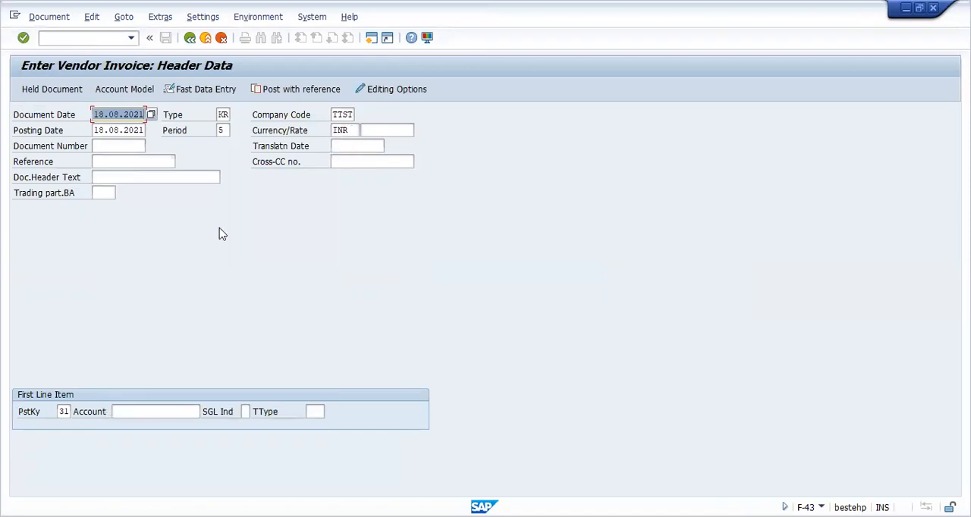
{"action": "left_click", "coordinate": [125, 411]}
{"action": "left_click", "coordinate": [206, 412]}
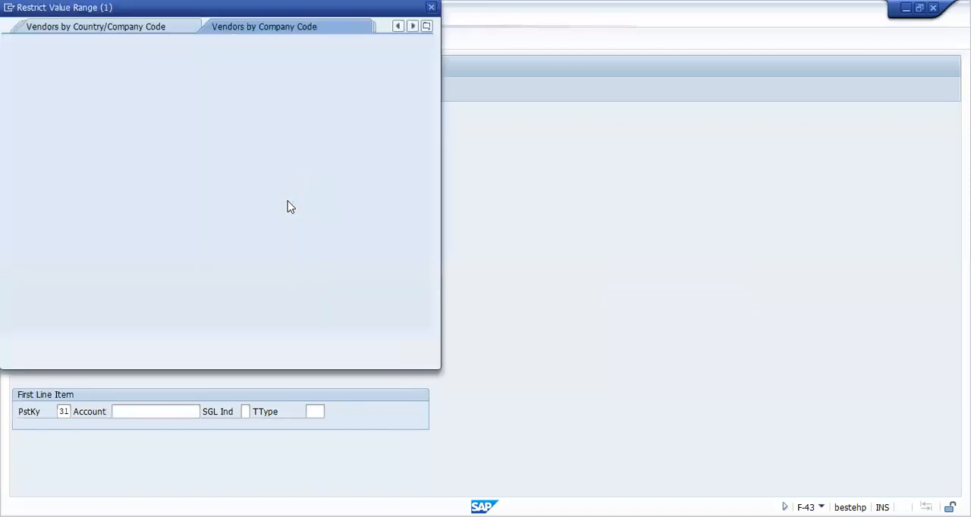
{"action": "left_click", "coordinate": [384, 345]}
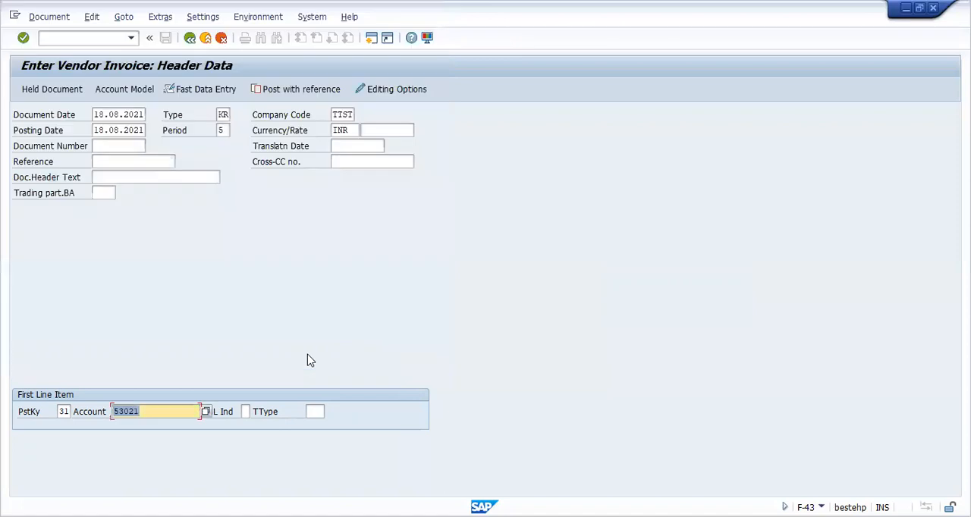
{"action": "key", "text": "Return"}
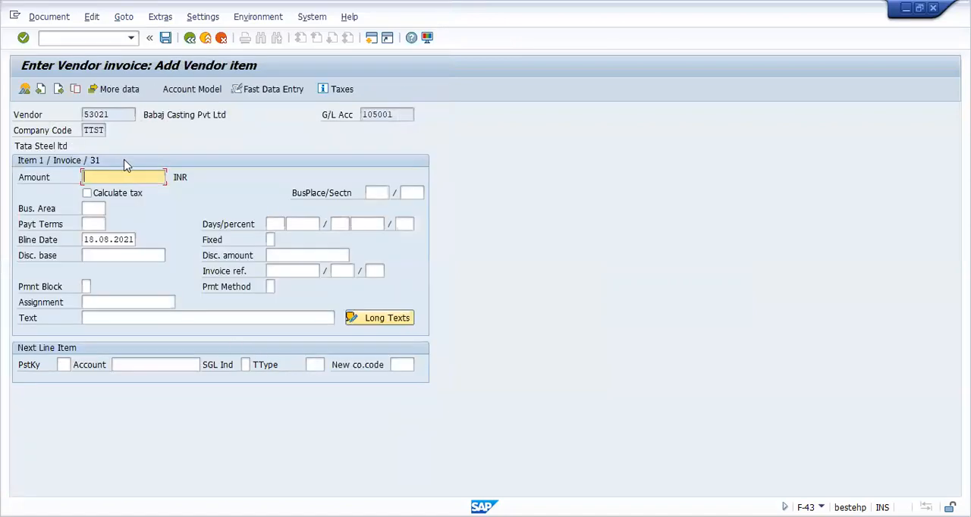
Step: Set the vendor item's amount to 110 INR, turn on tax calculation and enter the text purcahse
{"action": "type", "text": "110"}
{"action": "left_click", "coordinate": [87, 194]}
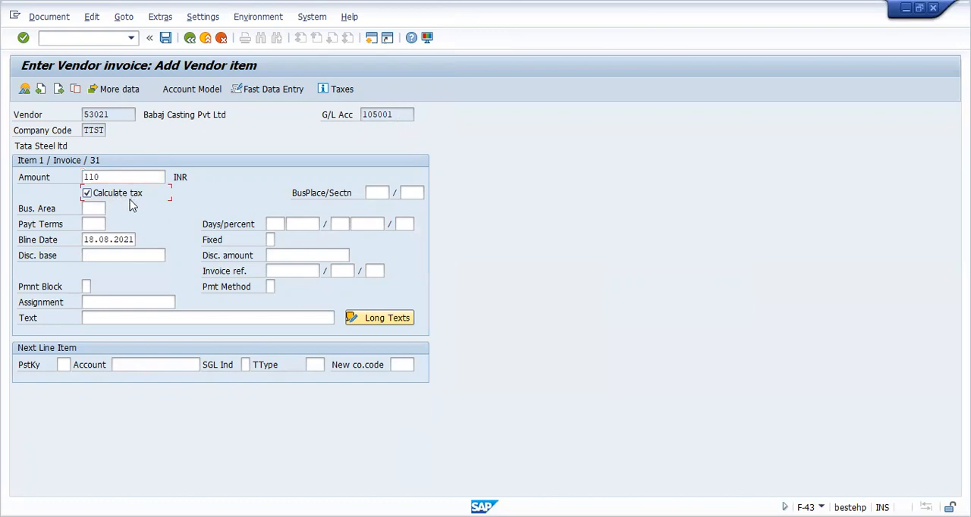
{"action": "left_click", "coordinate": [112, 317]}
{"action": "type", "text": "pr"}
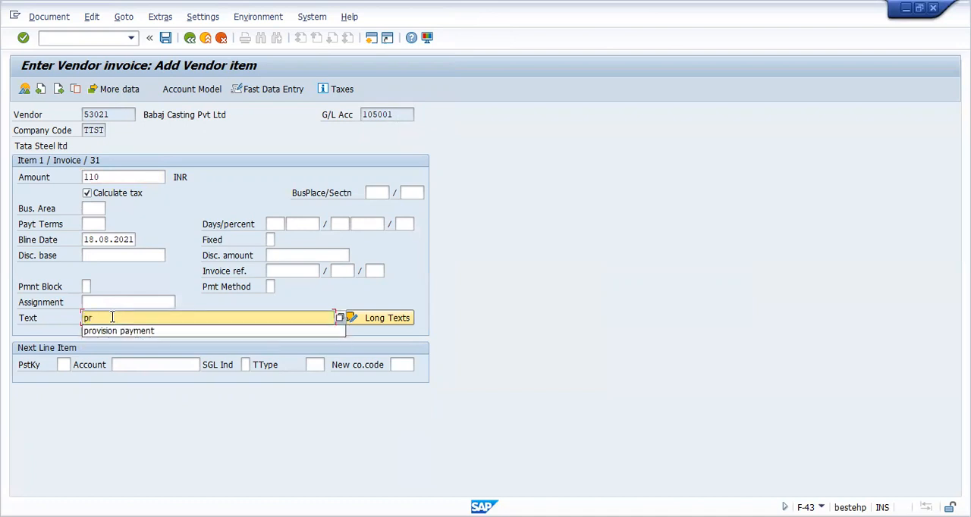
{"action": "key", "text": "BackSpace"}
{"action": "type", "text": "ur"}
{"action": "type", "text": "cah"}
{"action": "type", "text": "se"}
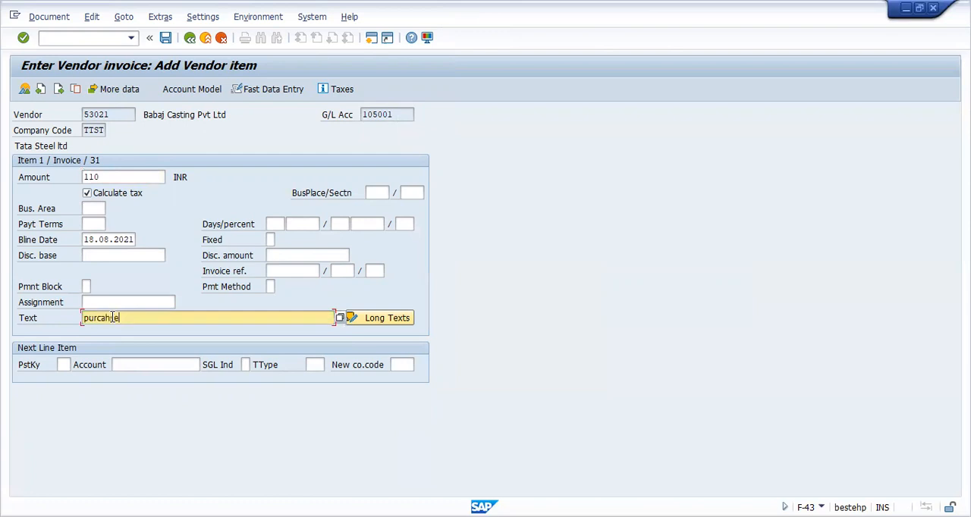
Step: Add a next line item with posting key 40 and the Raw Material ac G/L account, and proceed to it
{"action": "left_click", "coordinate": [67, 365]}
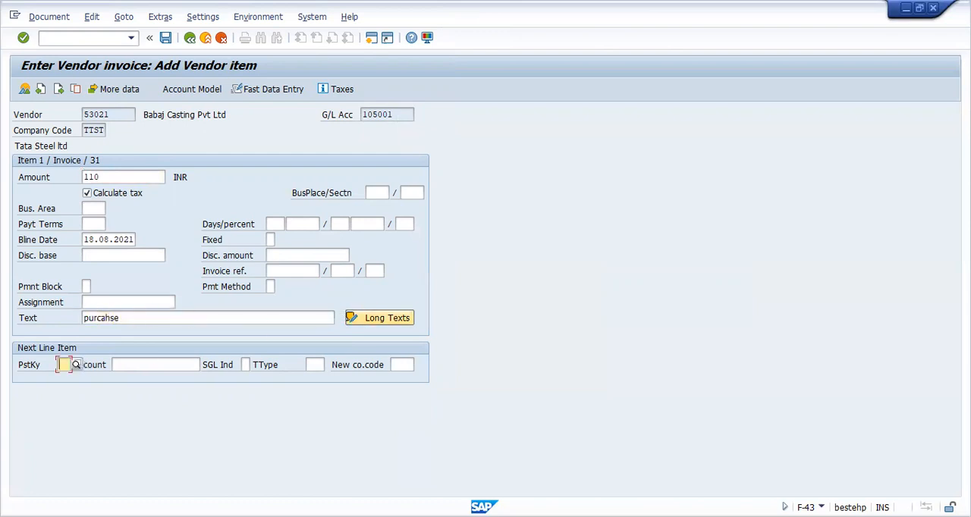
{"action": "type", "text": "40"}
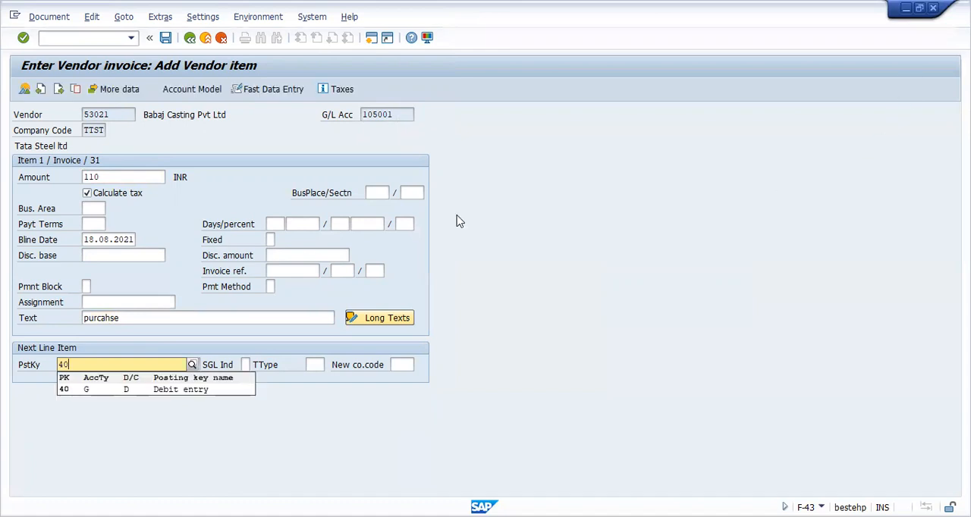
{"action": "left_click", "coordinate": [174, 389]}
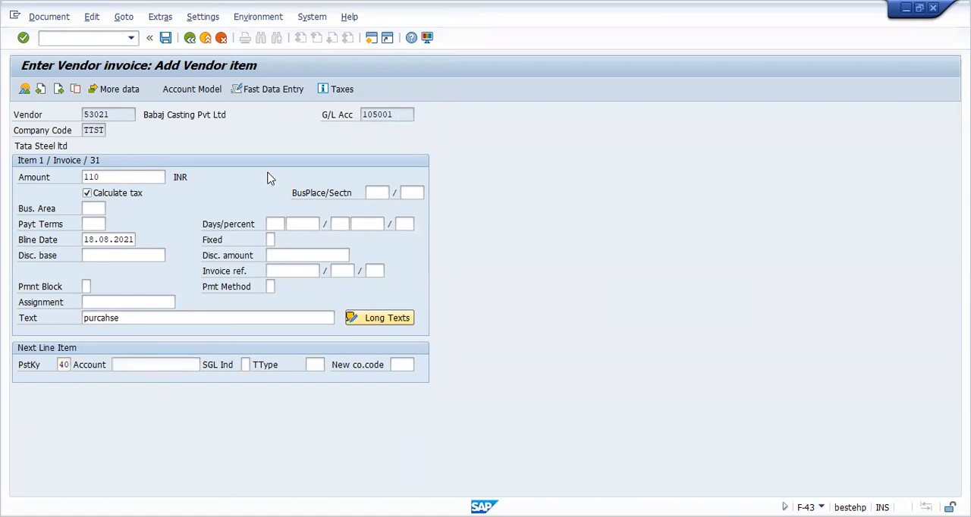
{"action": "key", "text": "F4"}
{"action": "left_click", "coordinate": [383, 233]}
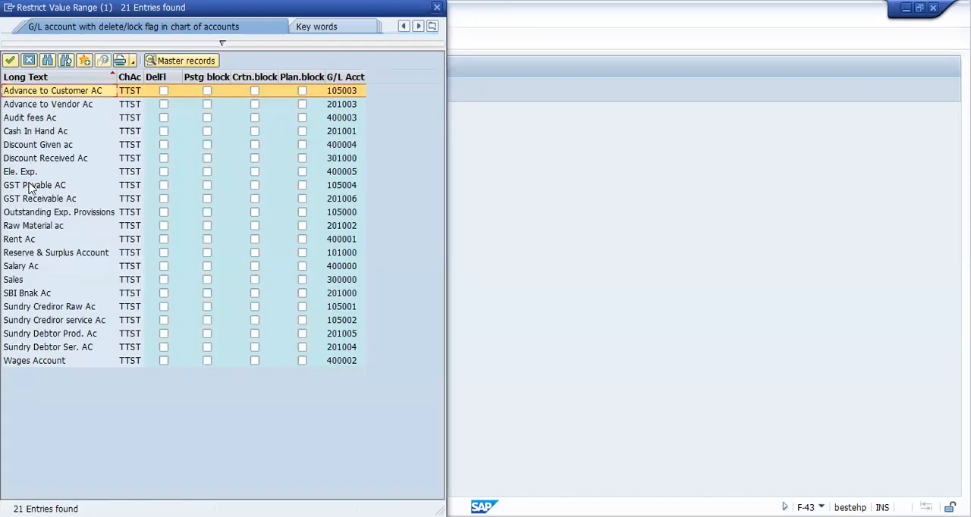
{"action": "left_click", "coordinate": [47, 226]}
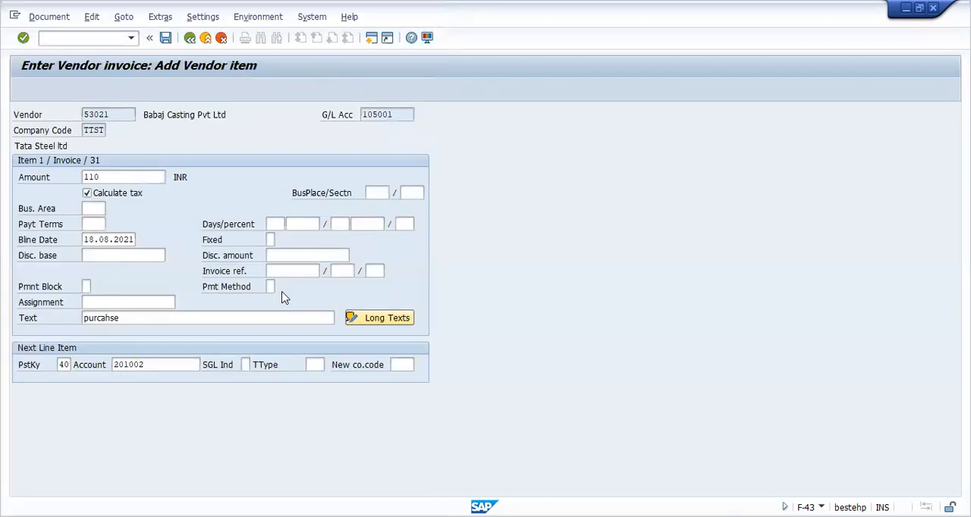
{"action": "key", "text": "Return"}
Step: Give the Raw Material ac item the amount 110, tax code V1 (Input Tax 10 %) and the text purcahse, and confirm it
{"action": "key", "text": "BackSpace"}
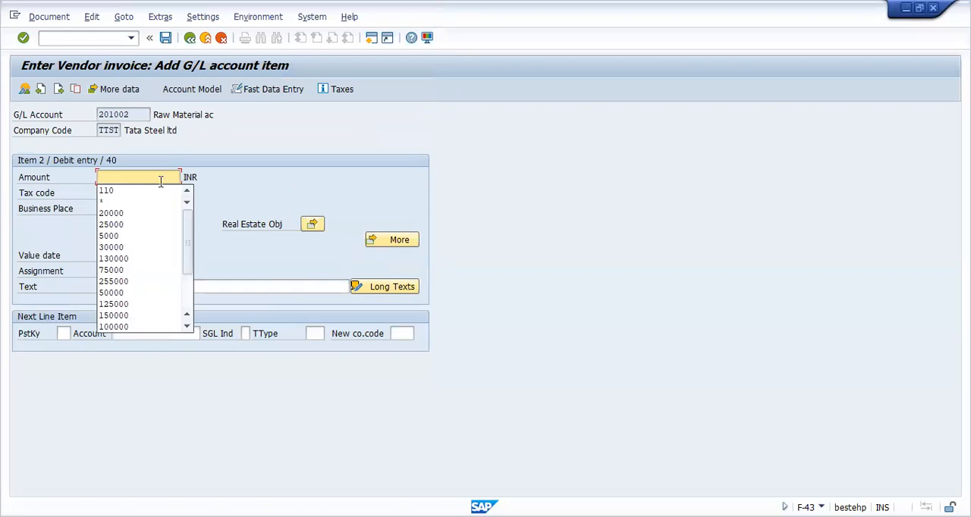
{"action": "left_click", "coordinate": [151, 192]}
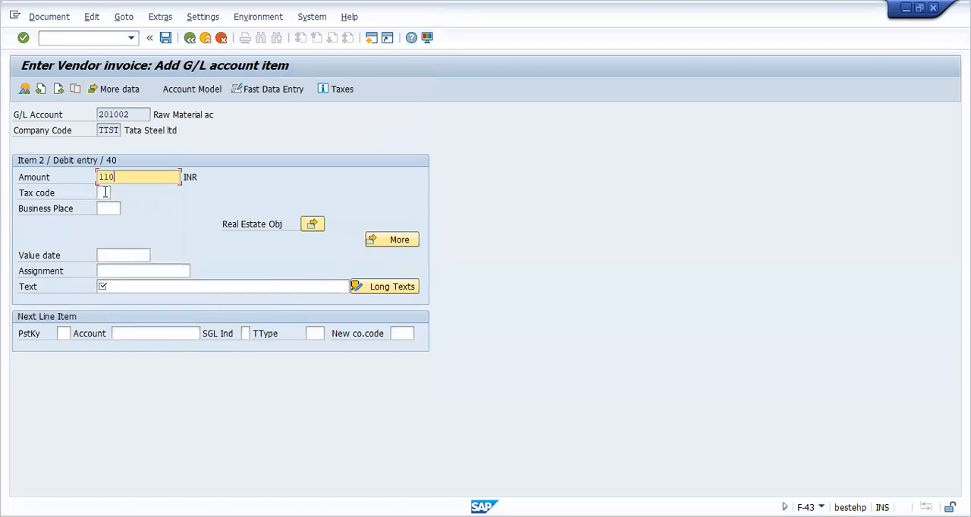
{"action": "left_click", "coordinate": [105, 194]}
{"action": "left_click", "coordinate": [118, 195]}
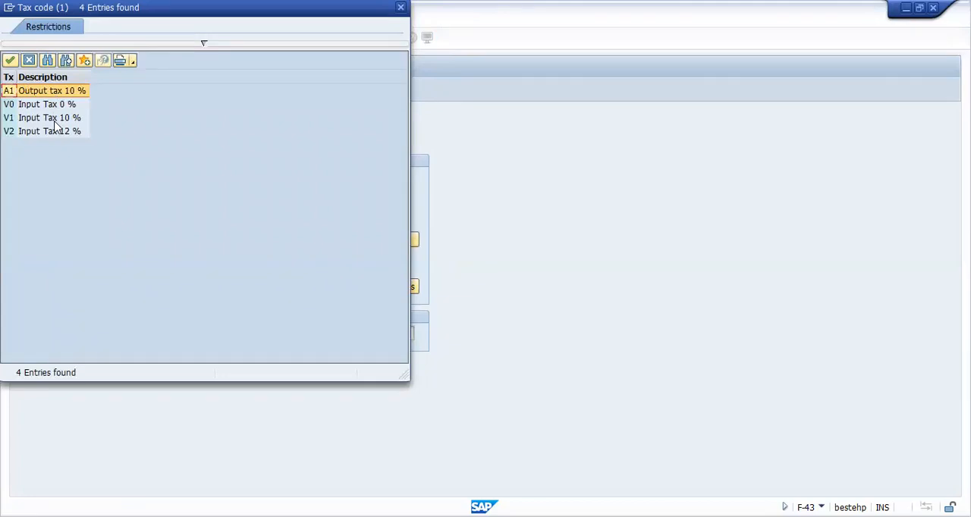
{"action": "left_click", "coordinate": [67, 123]}
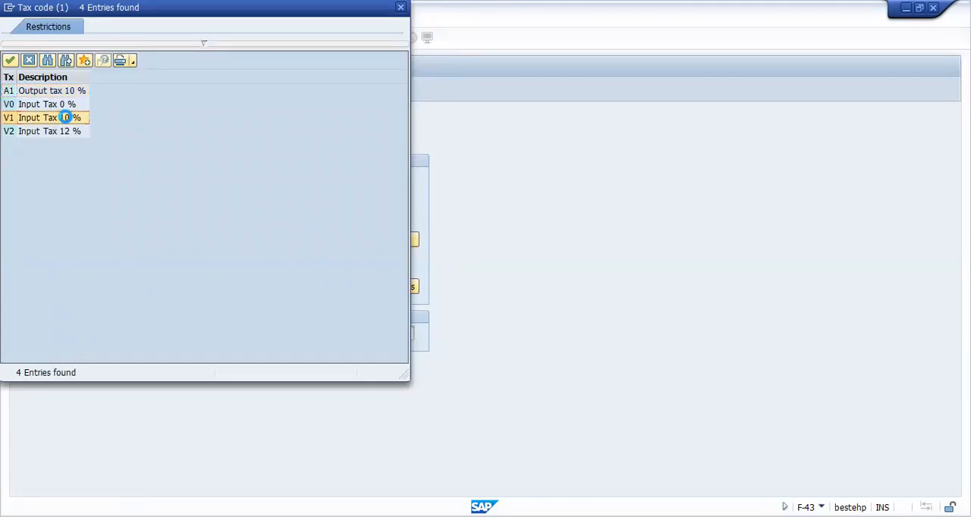
{"action": "double_click", "coordinate": [67, 122]}
{"action": "left_click", "coordinate": [150, 286]}
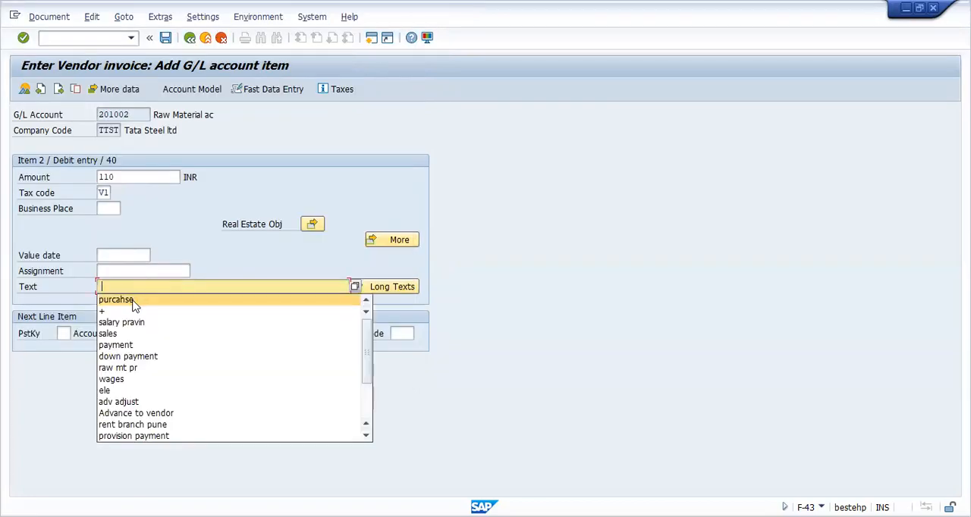
{"action": "left_click", "coordinate": [128, 311]}
{"action": "key", "text": "Return"}
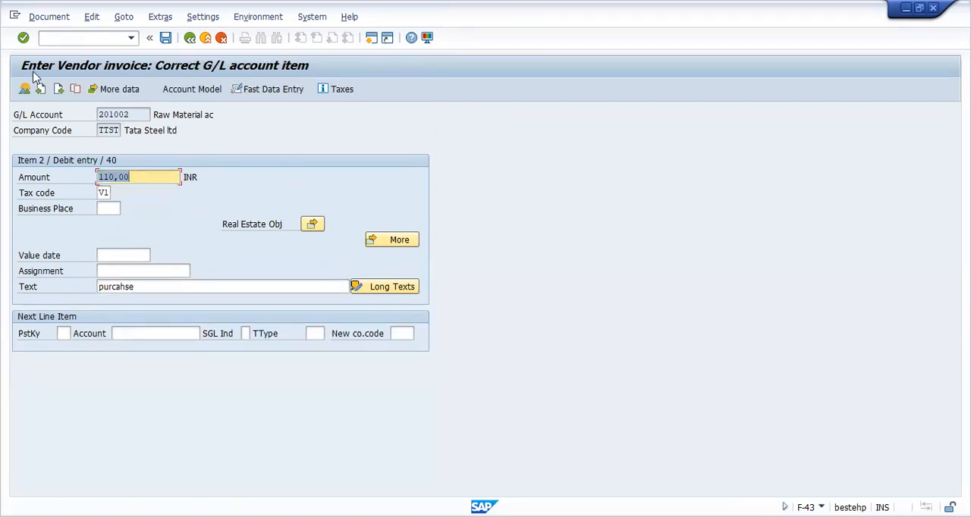
Step: Simulate the vendor invoice to examine how the input tax is split across its line items
{"action": "left_click", "coordinate": [43, 19]}
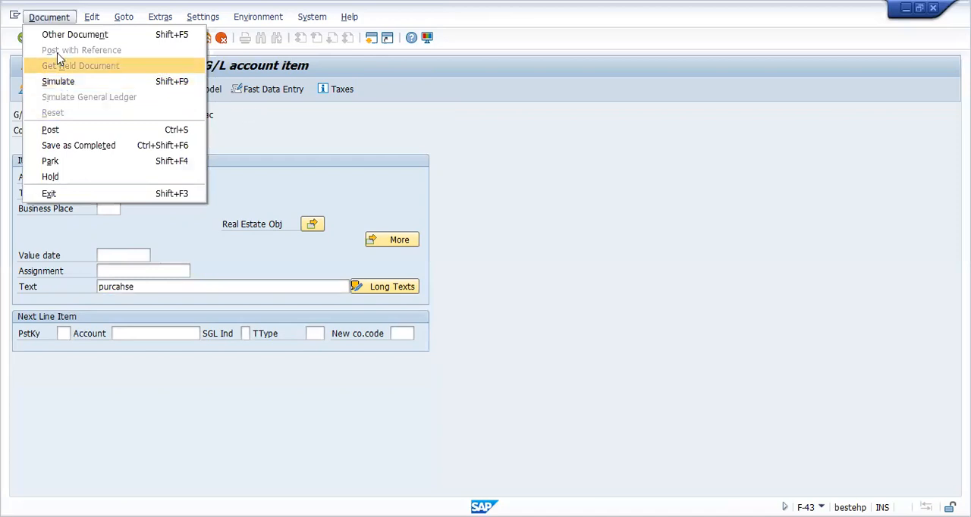
{"action": "left_click", "coordinate": [41, 21]}
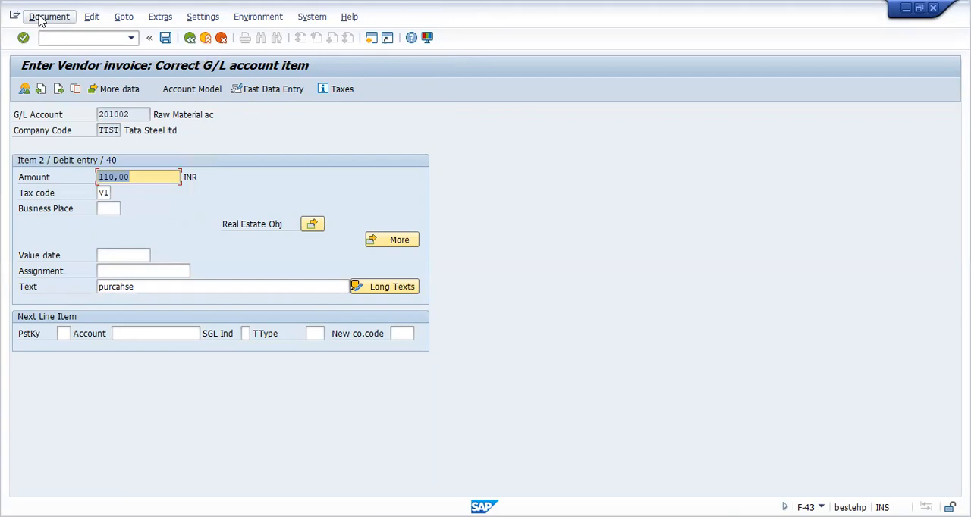
{"action": "left_click", "coordinate": [41, 16]}
{"action": "left_click", "coordinate": [57, 81]}
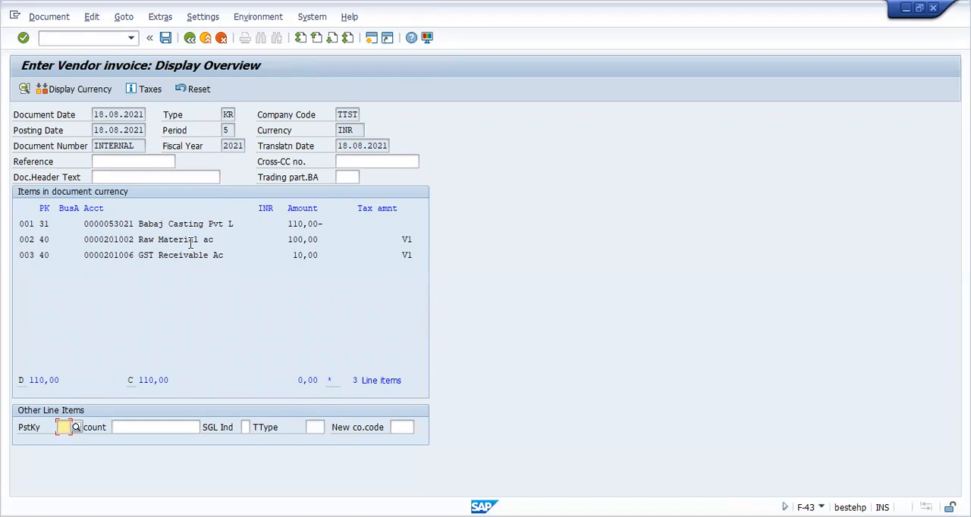
Step: Try to post the vendor invoice, discard its entries and return to the SAP Easy Access screen
{"action": "left_click", "coordinate": [166, 38]}
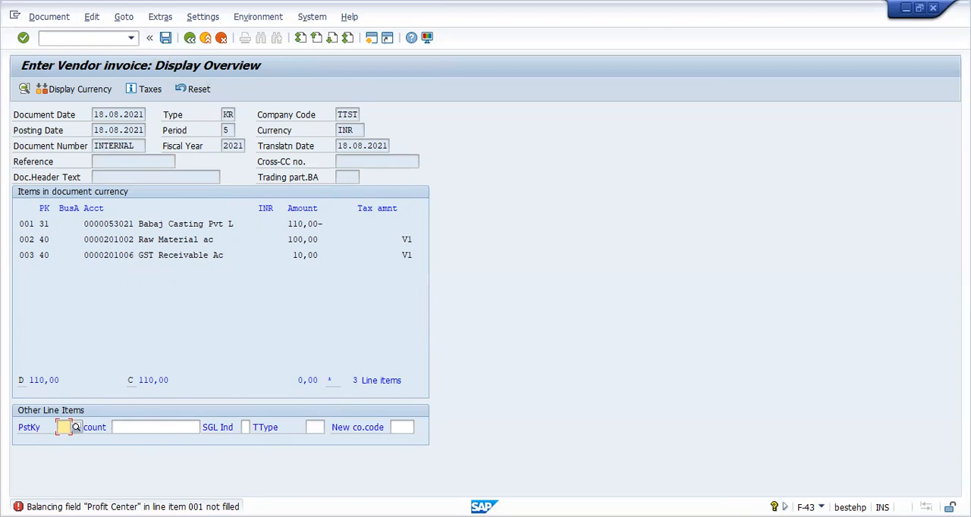
{"action": "left_click", "coordinate": [189, 38]}
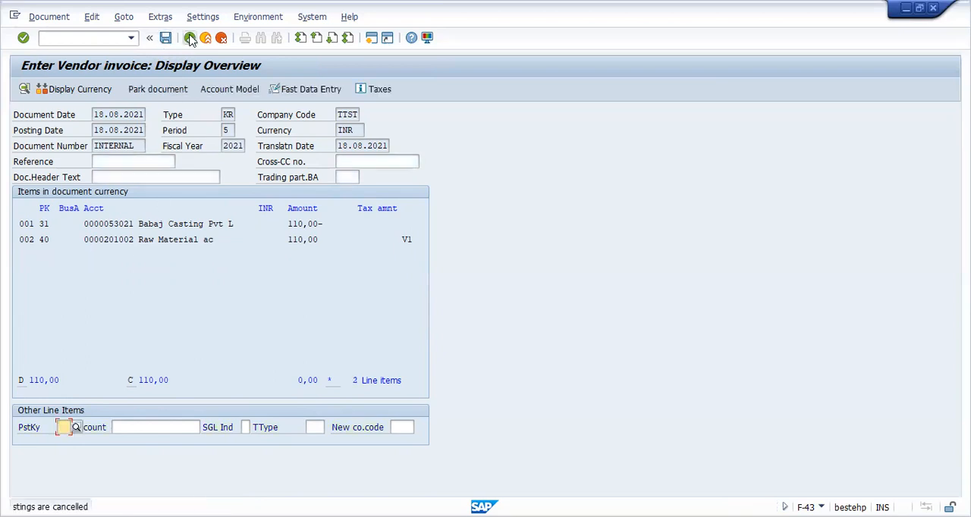
{"action": "left_click", "coordinate": [190, 38]}
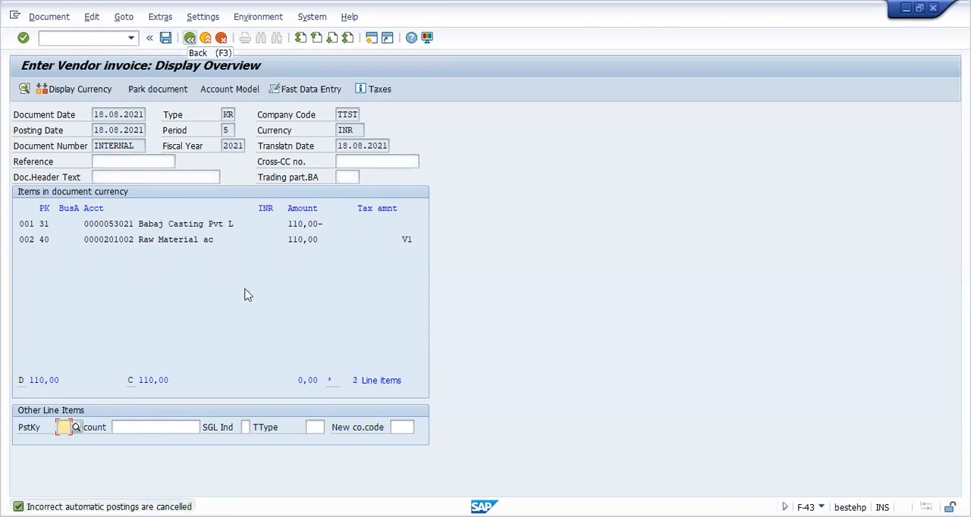
{"action": "left_click", "coordinate": [191, 39]}
{"action": "left_click", "coordinate": [203, 294]}
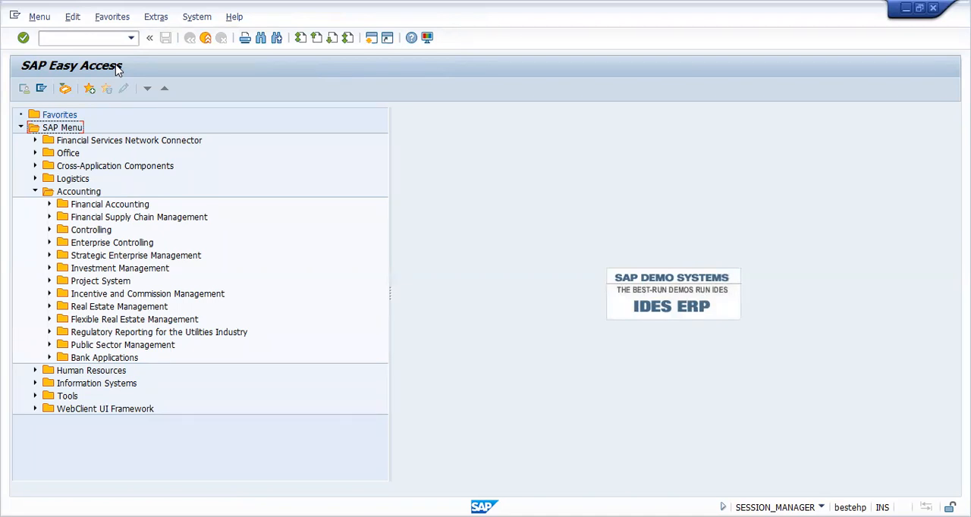
Step: Start transaction FBL3N for the G/L account line item display and select all items
{"action": "left_click", "coordinate": [73, 41]}
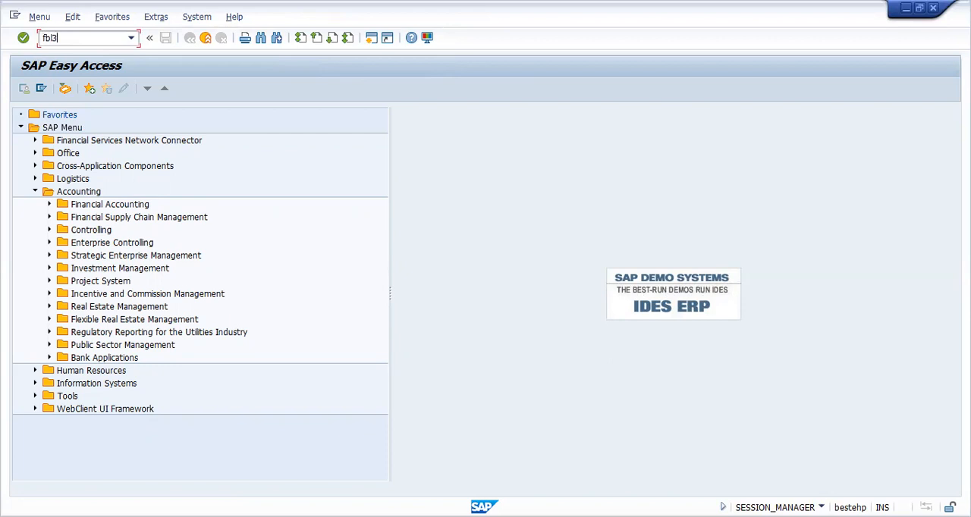
{"action": "key", "text": "Return"}
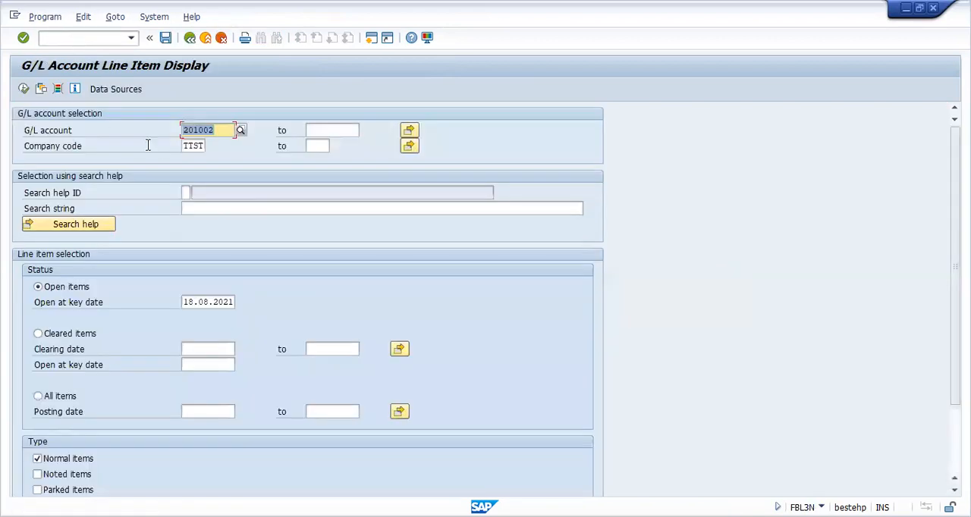
{"action": "left_click", "coordinate": [38, 396]}
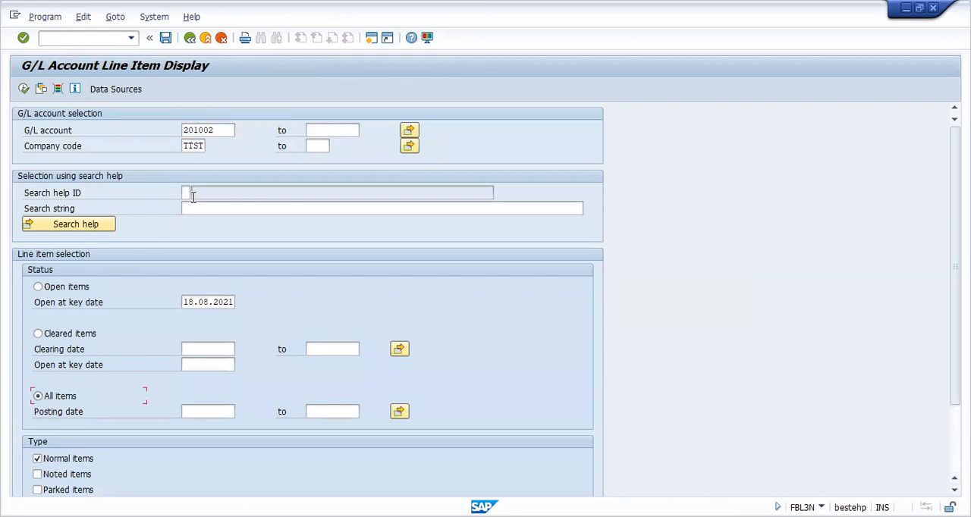
Step: Choose GST Receivable Ac as the G/L account for company code TTST and run the line item display
{"action": "left_click", "coordinate": [233, 132]}
{"action": "key", "text": "BackSpace"}
{"action": "key", "text": "BackSpace"}
{"action": "key", "text": "BackSpace"}
{"action": "key", "text": "BackSpace"}
{"action": "key", "text": "BackSpace"}
{"action": "key", "text": "BackSpace"}
{"action": "key", "text": "F4"}
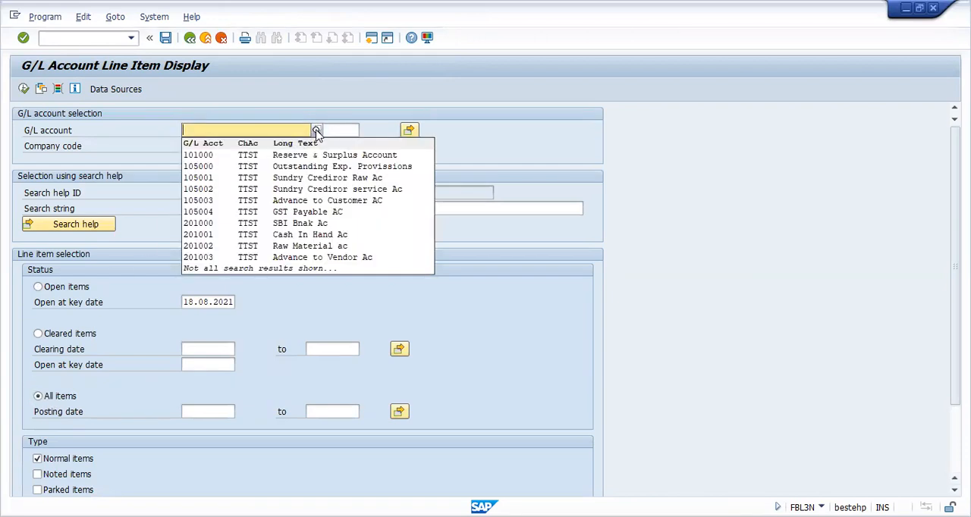
{"action": "left_click", "coordinate": [316, 132]}
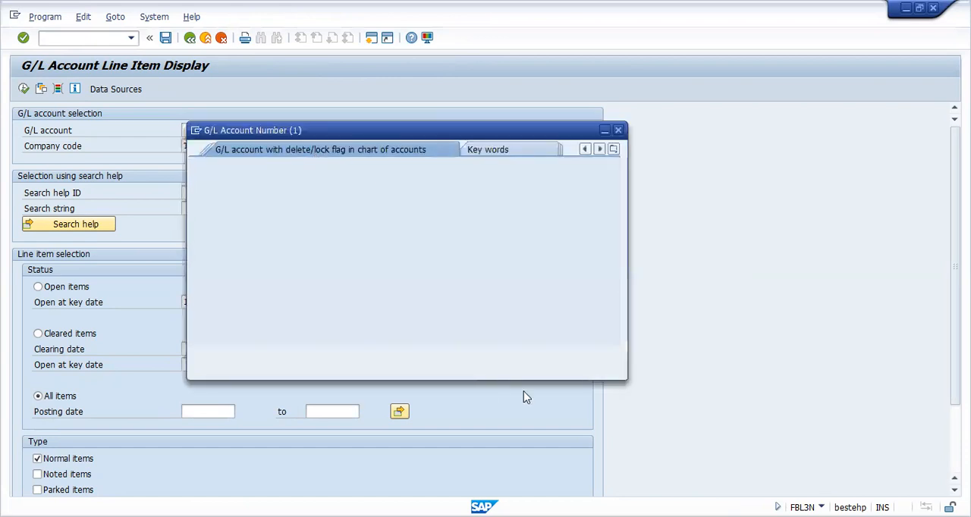
{"action": "left_click", "coordinate": [570, 355]}
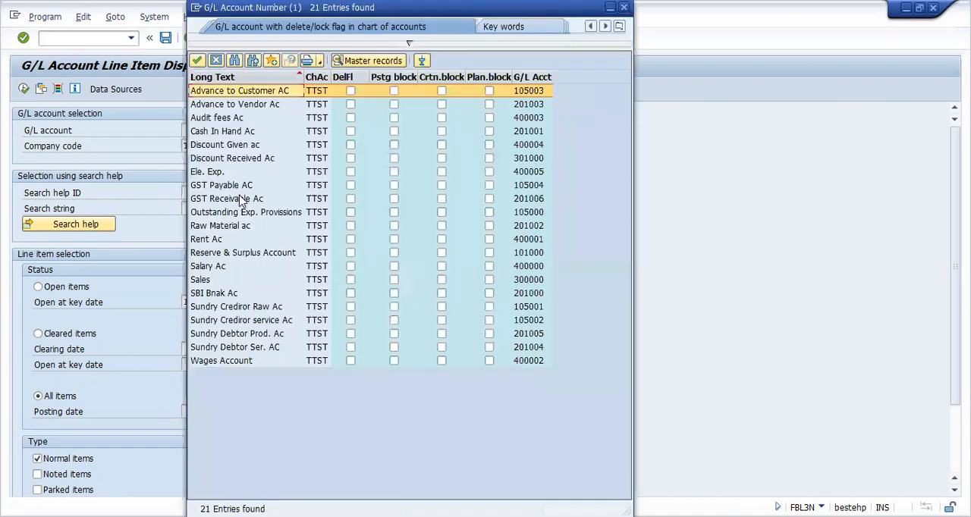
{"action": "left_click", "coordinate": [232, 198]}
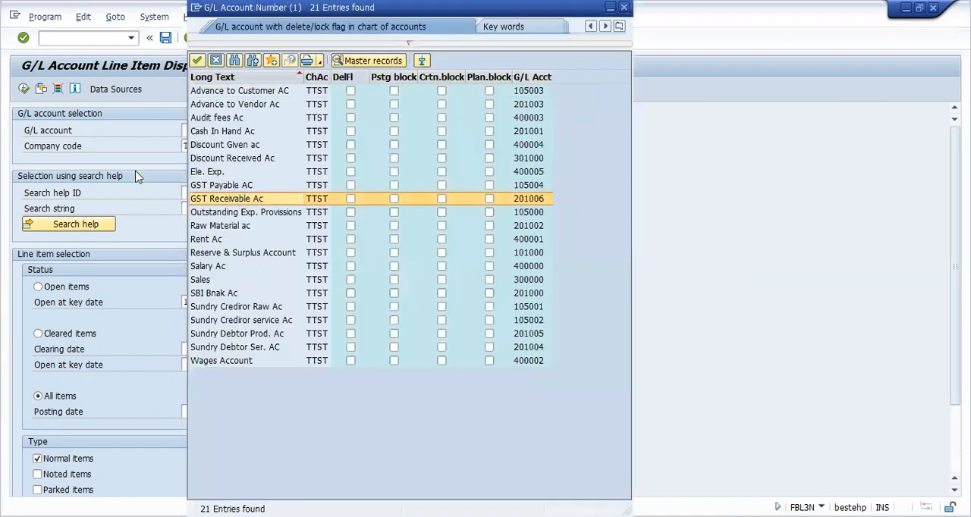
{"action": "left_click", "coordinate": [23, 91]}
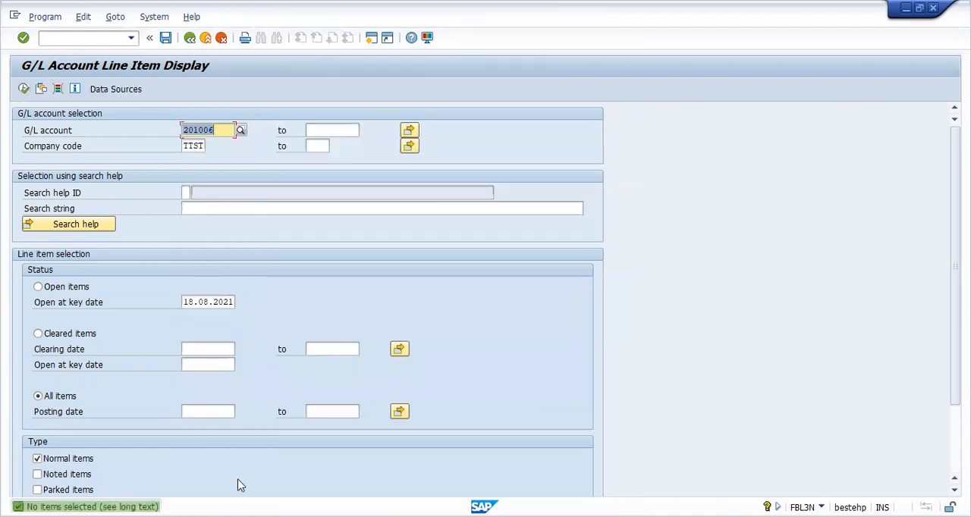
Step: Leave the line item display and start transaction F-22 to enter a customer invoice
{"action": "left_click", "coordinate": [191, 37]}
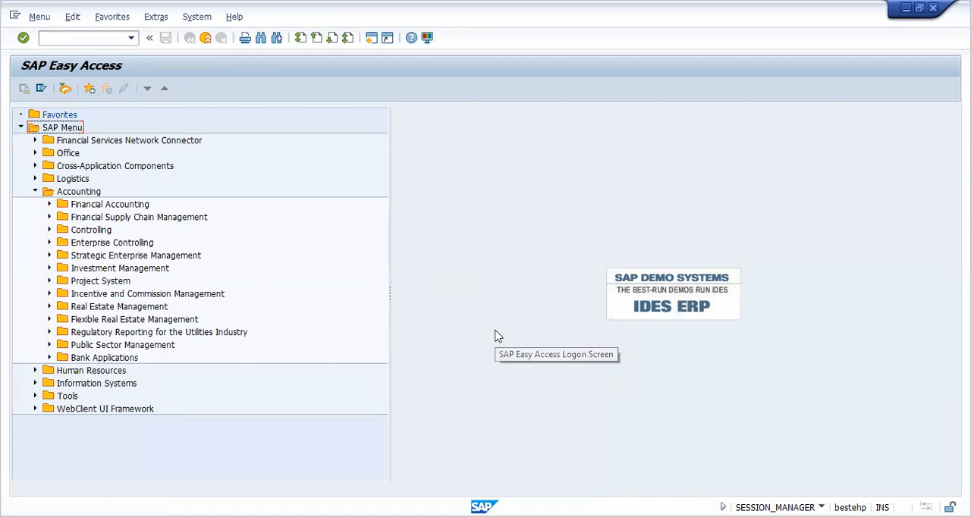
{"action": "left_click", "coordinate": [81, 38]}
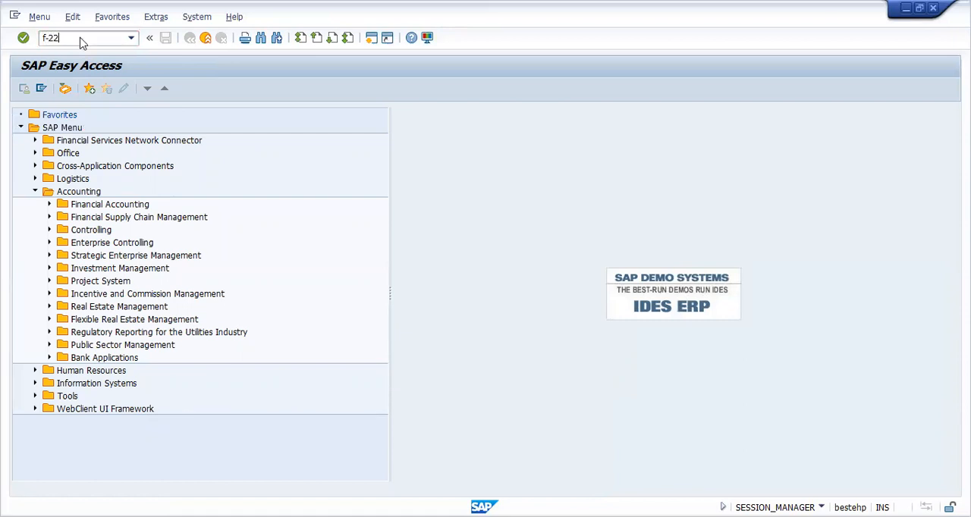
{"action": "key", "text": "Return"}
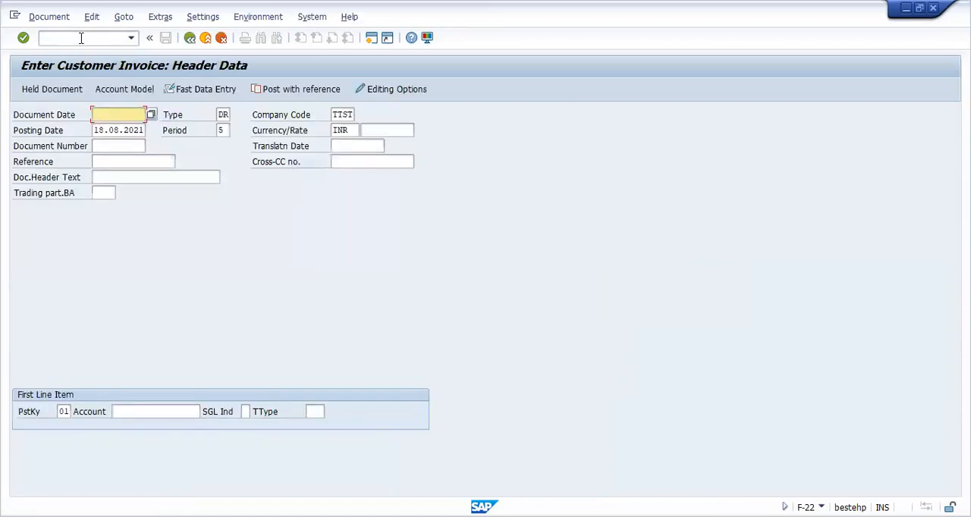
Step: Set the customer invoice's document date to 18.08.2021, choose customer Reliance Info for the first line item and proceed to that item
{"action": "left_click", "coordinate": [151, 115]}
{"action": "double_click", "coordinate": [152, 374]}
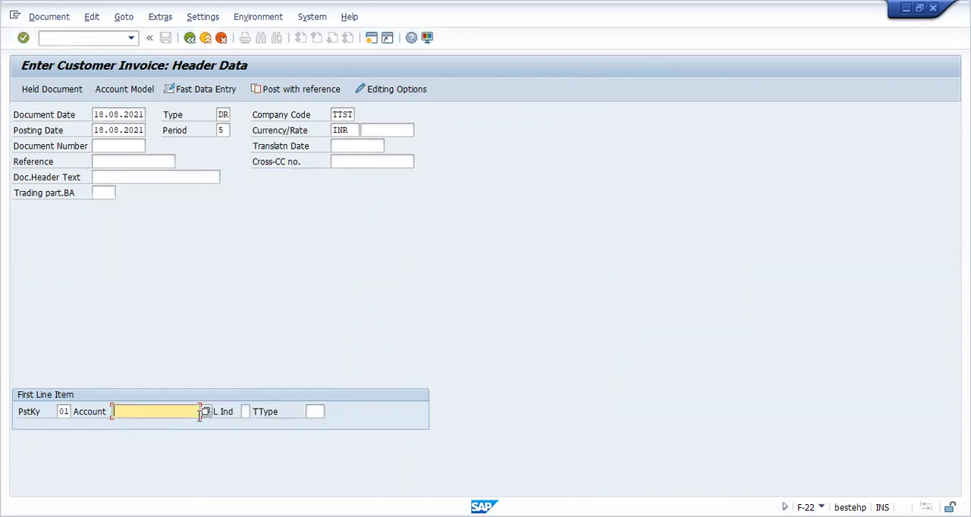
{"action": "left_click", "coordinate": [204, 412]}
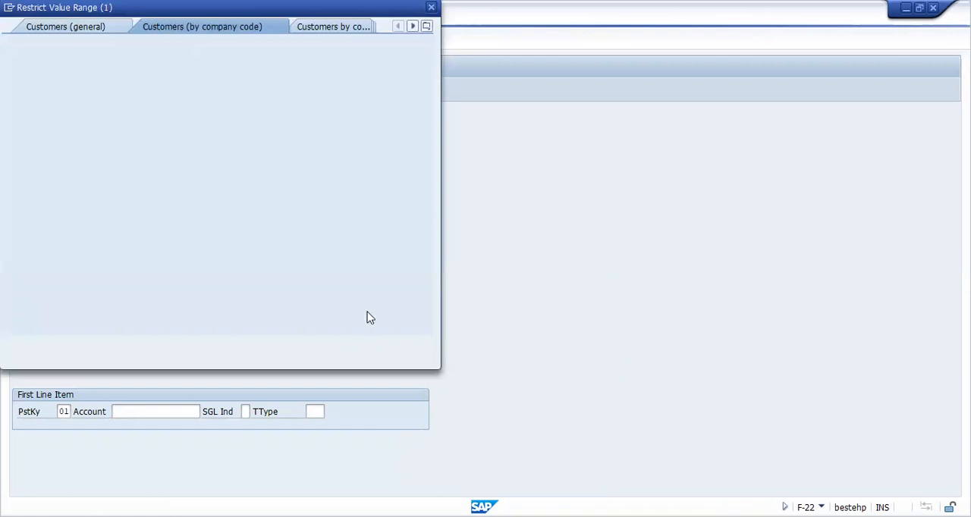
{"action": "left_click", "coordinate": [377, 345]}
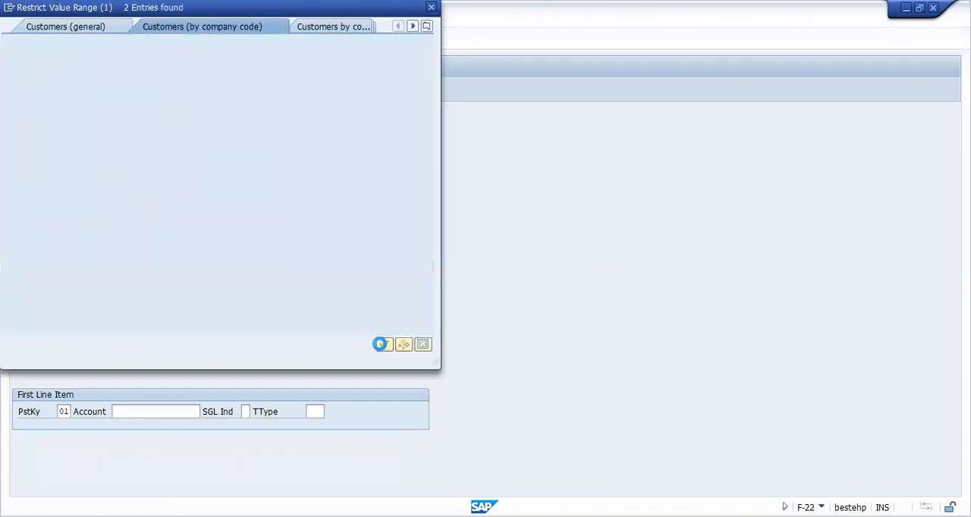
{"action": "double_click", "coordinate": [70, 149]}
{"action": "key", "text": "Return"}
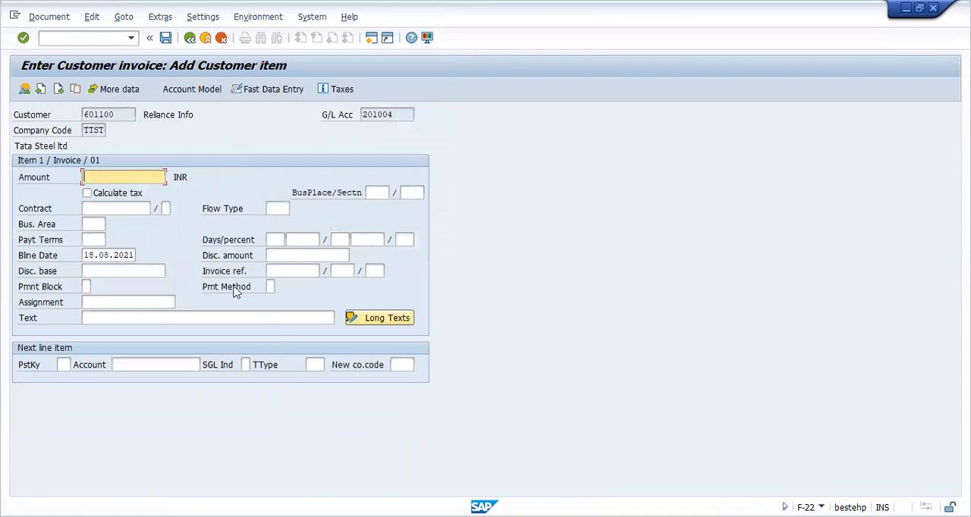
Step: Enter an amount of 110 INR and the text "sales" for the customer line item
{"action": "key", "text": "BackSpace"}
{"action": "left_click", "coordinate": [119, 192]}
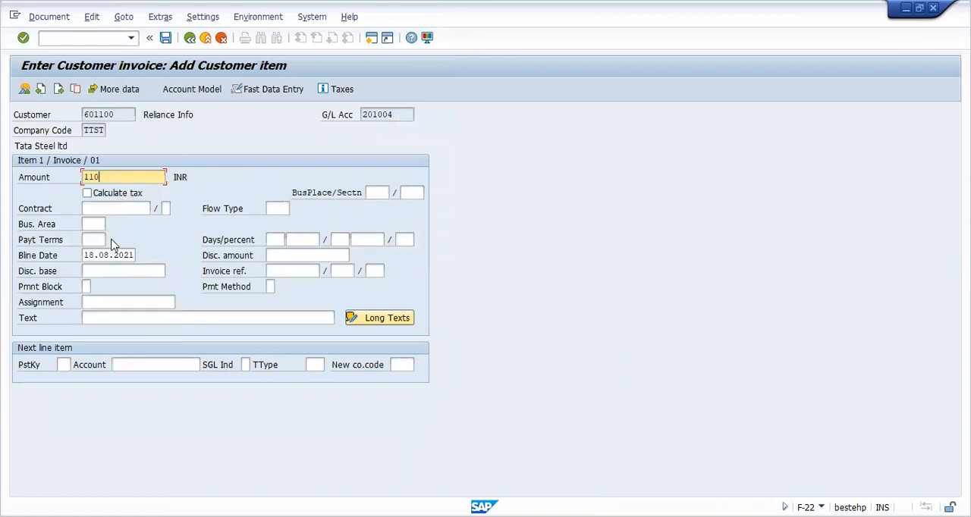
{"action": "left_click", "coordinate": [104, 320]}
{"action": "type", "text": "sale"}
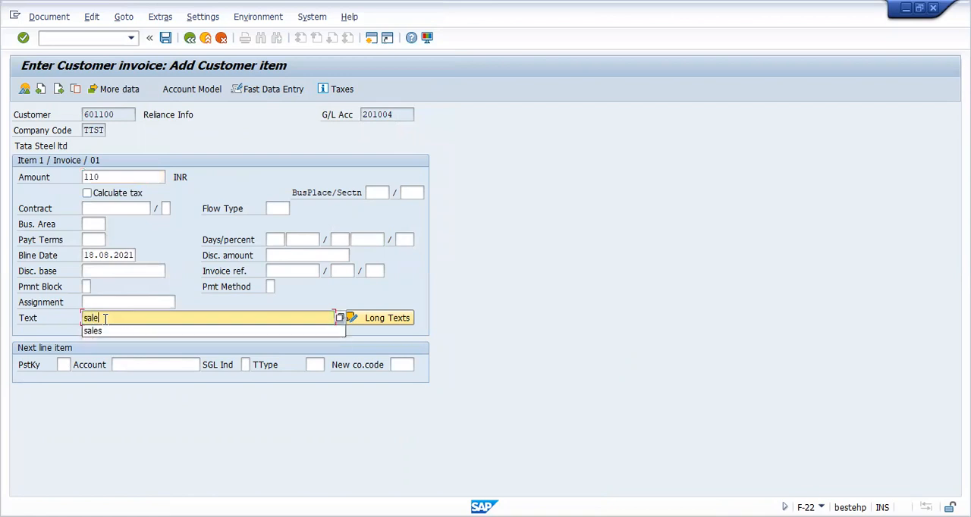
{"action": "left_click", "coordinate": [112, 332]}
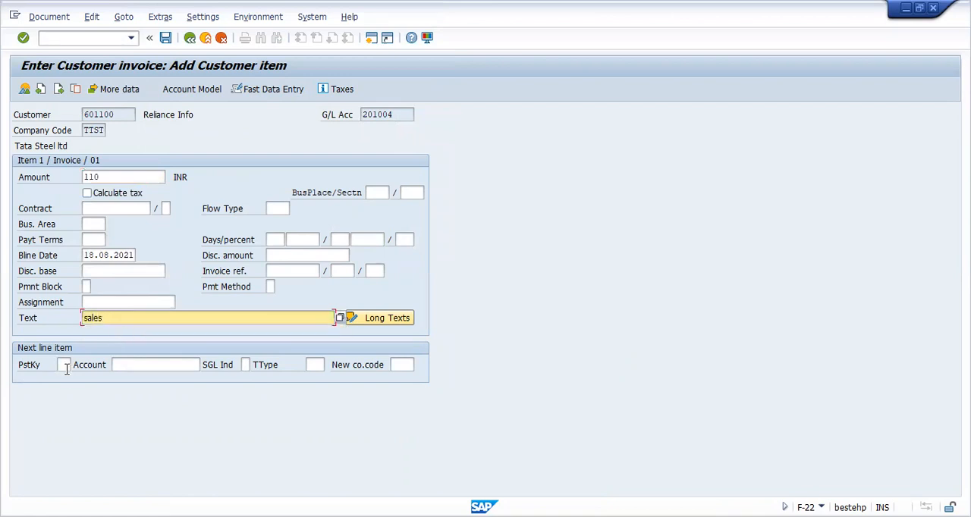
Step: Set the next line item to posting key 50 and the Sales G/L account, turn on tax calculation and proceed to that item
{"action": "left_click", "coordinate": [64, 364]}
{"action": "left_click", "coordinate": [63, 365]}
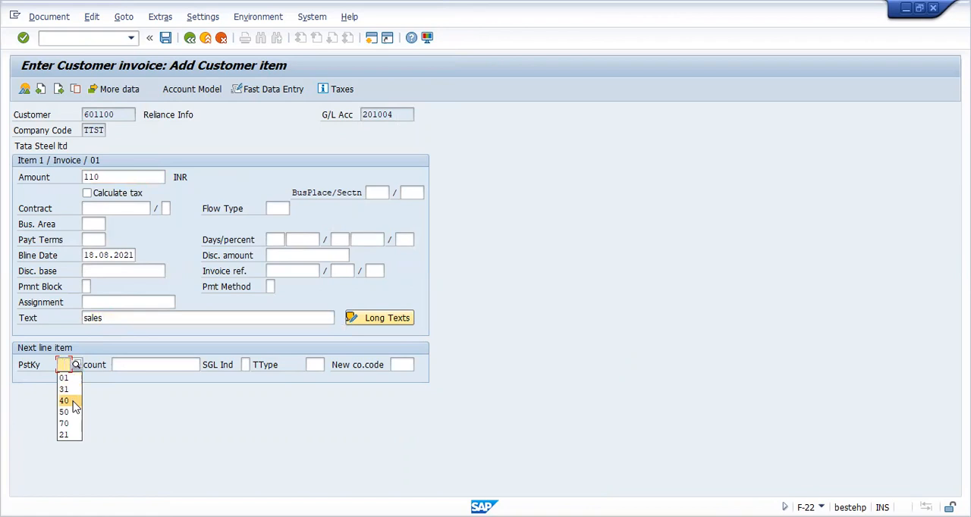
{"action": "left_click", "coordinate": [64, 412]}
{"action": "left_click", "coordinate": [156, 365]}
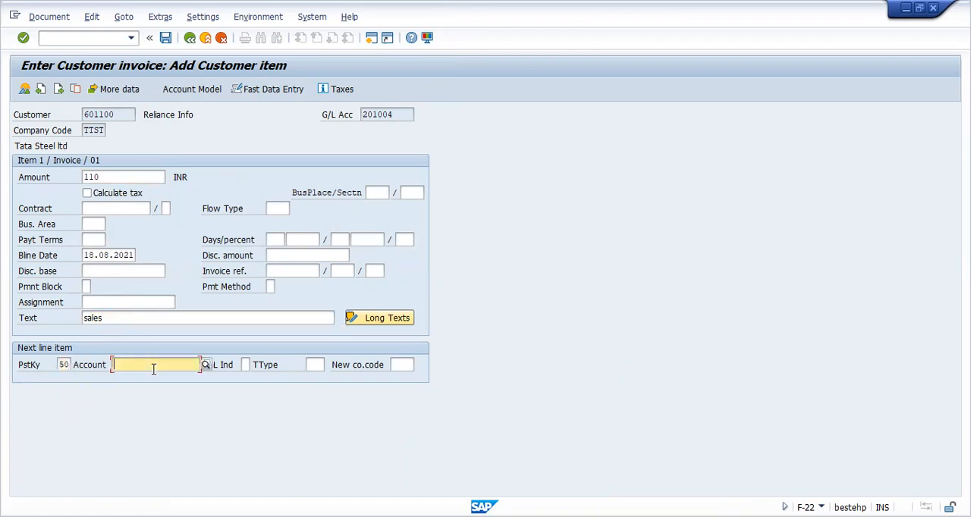
{"action": "left_click", "coordinate": [156, 365]}
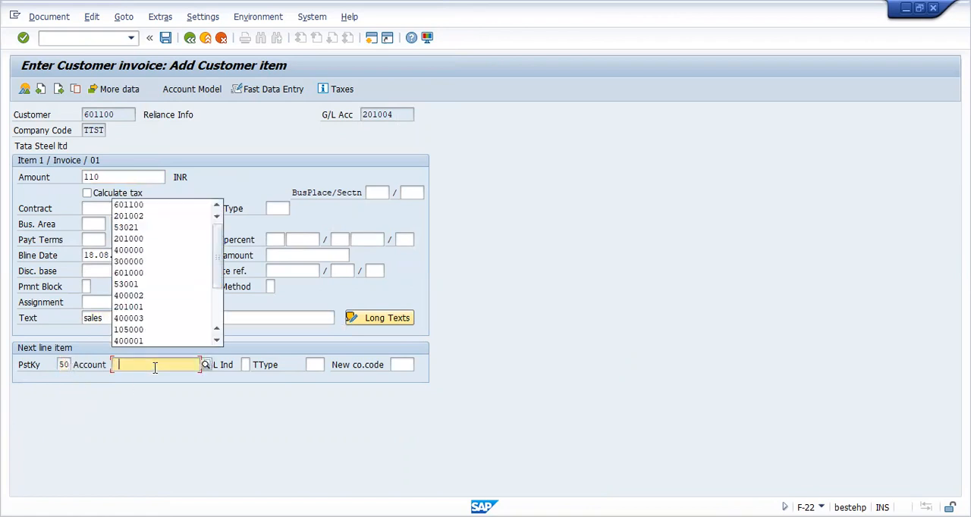
{"action": "left_click", "coordinate": [150, 262]}
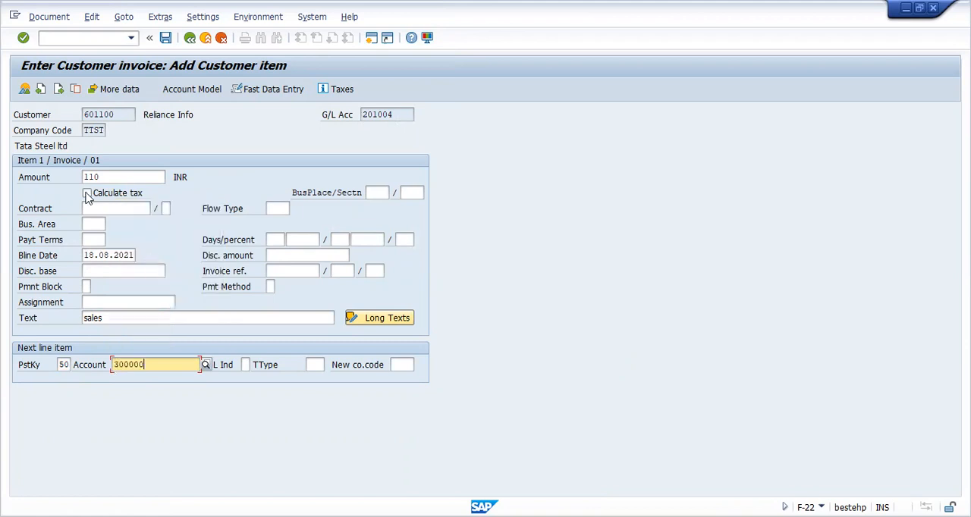
{"action": "left_click", "coordinate": [87, 193]}
{"action": "key", "text": "Return"}
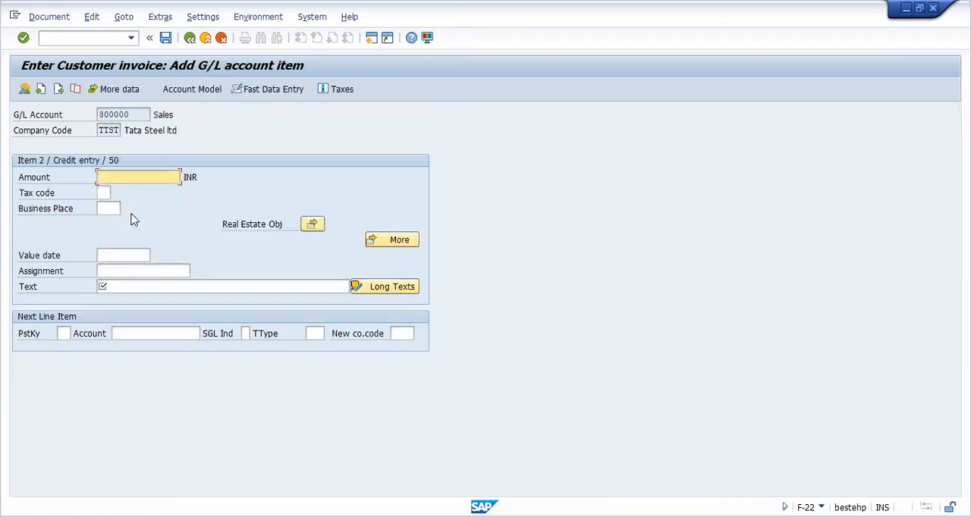
Step: Fill in the Sales G/L item with amount *, tax code A1 and the text "sales", leaving the next line item empty
{"action": "key", "text": "BackSpace"}
{"action": "left_click", "coordinate": [126, 202]}
{"action": "left_click", "coordinate": [112, 193]}
{"action": "left_click", "coordinate": [116, 193]}
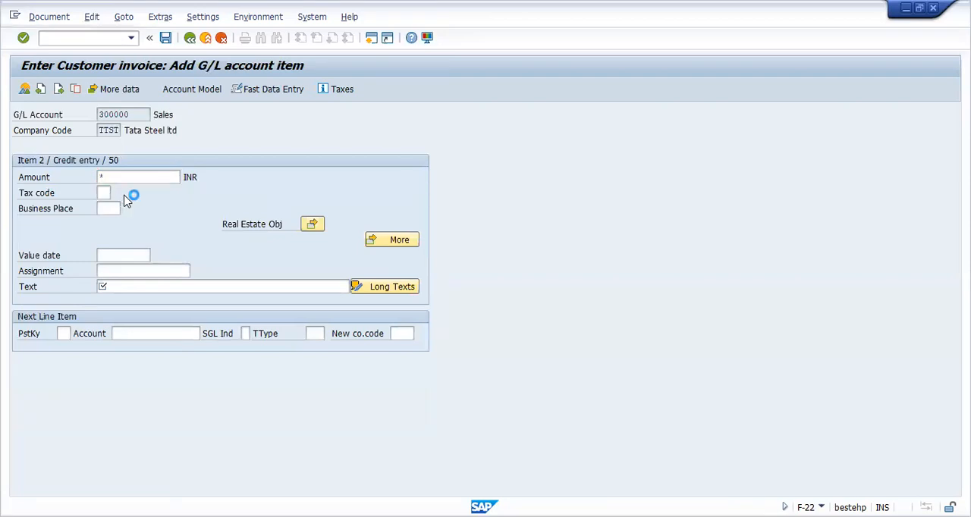
{"action": "double_click", "coordinate": [67, 91]}
{"action": "left_click", "coordinate": [127, 288]}
{"action": "type", "text": "s"}
{"action": "left_click", "coordinate": [129, 308]}
{"action": "left_click", "coordinate": [64, 334]}
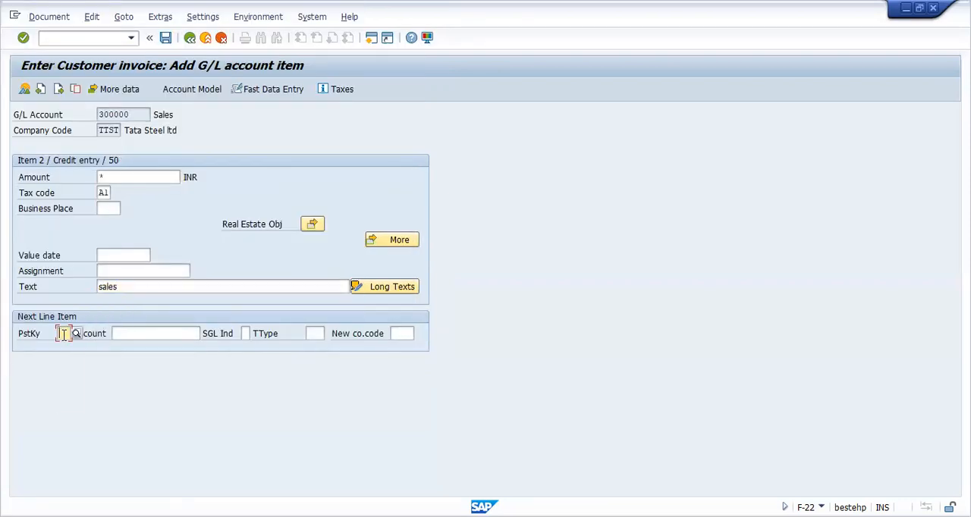
{"action": "left_click", "coordinate": [64, 334]}
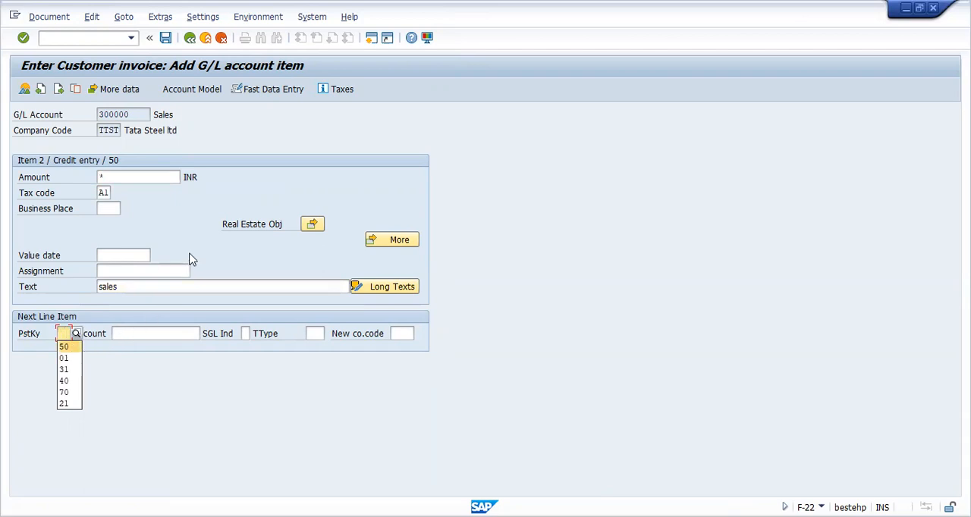
{"action": "left_click", "coordinate": [192, 259]}
{"action": "key", "text": "Return"}
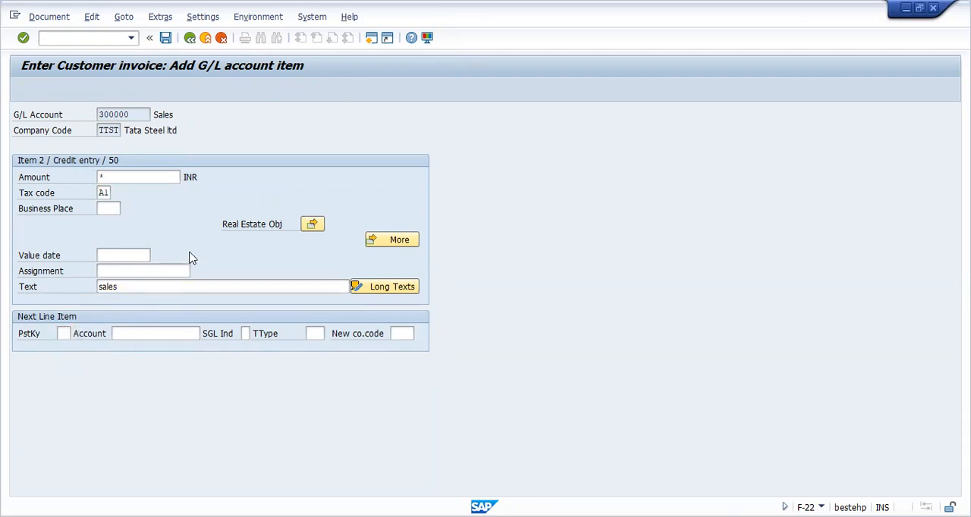
Step: Simulate the customer invoice to generate its tax line, and try to post the document
{"action": "left_click", "coordinate": [48, 16]}
{"action": "left_click", "coordinate": [107, 81]}
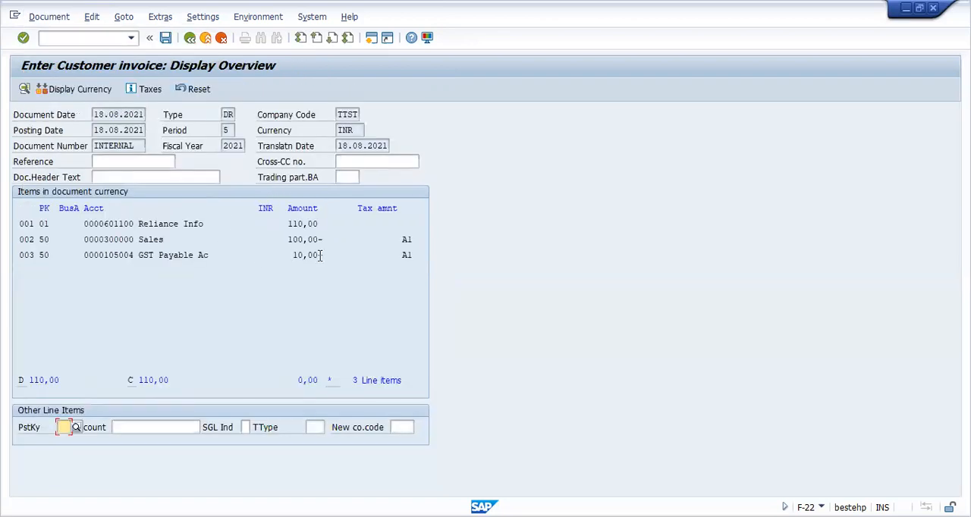
{"action": "left_click", "coordinate": [165, 38]}
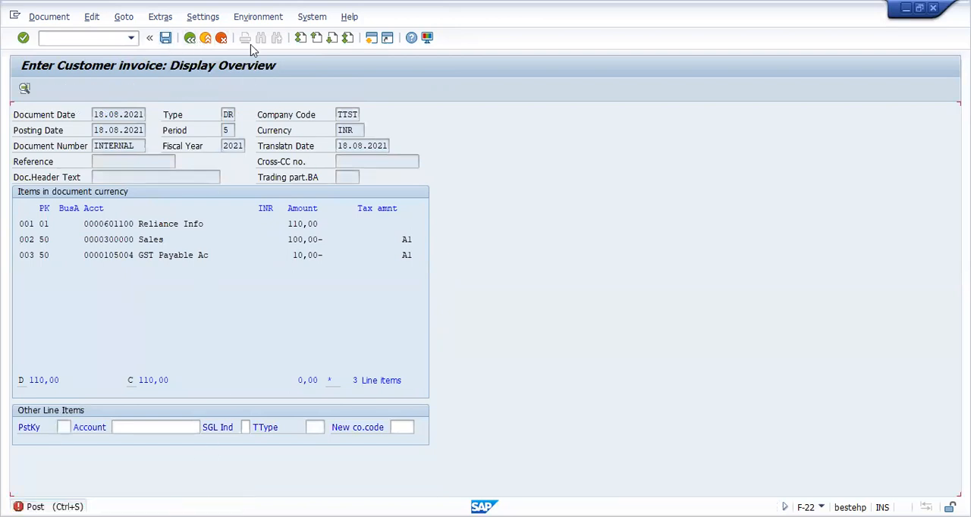
Step: Leave the customer invoice overview and discard the entered data, returning to the header data for a new invoice
{"action": "left_click", "coordinate": [190, 38]}
{"action": "left_click", "coordinate": [219, 40]}
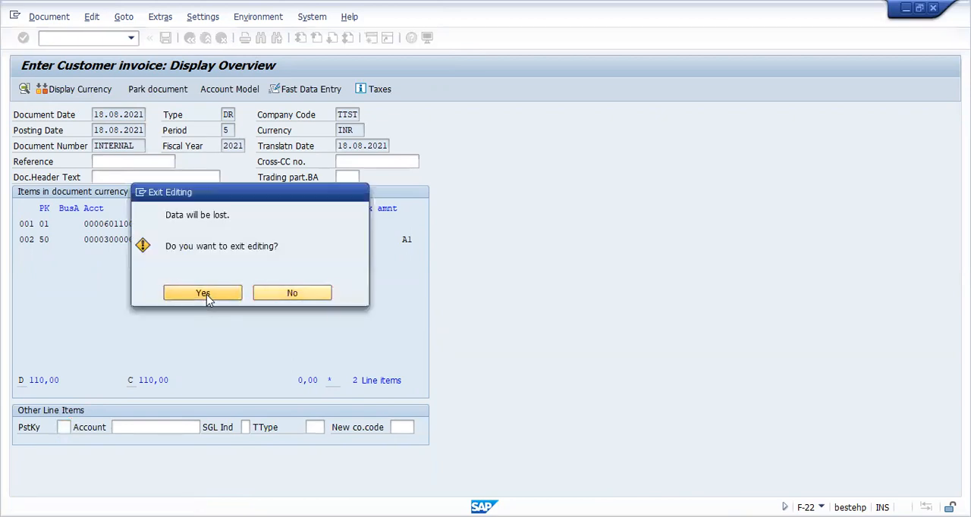
{"action": "left_click", "coordinate": [206, 295]}
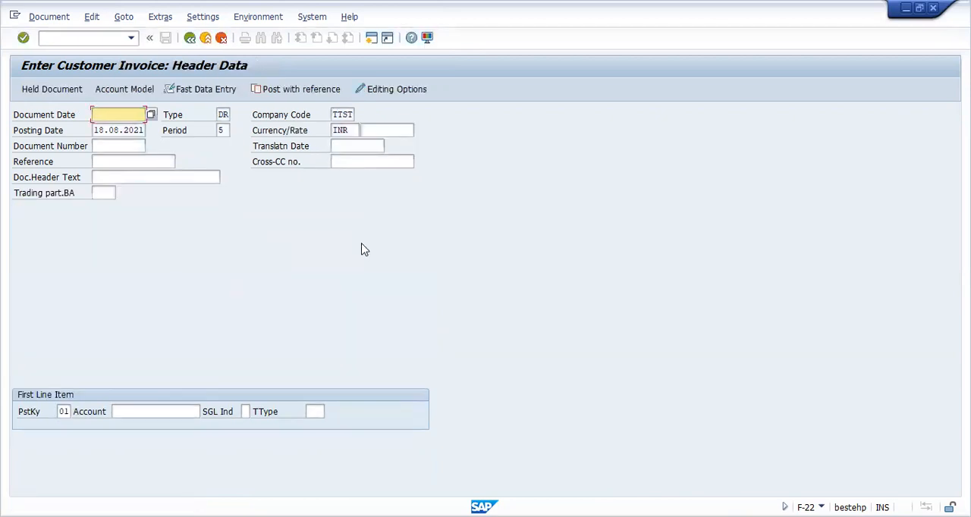